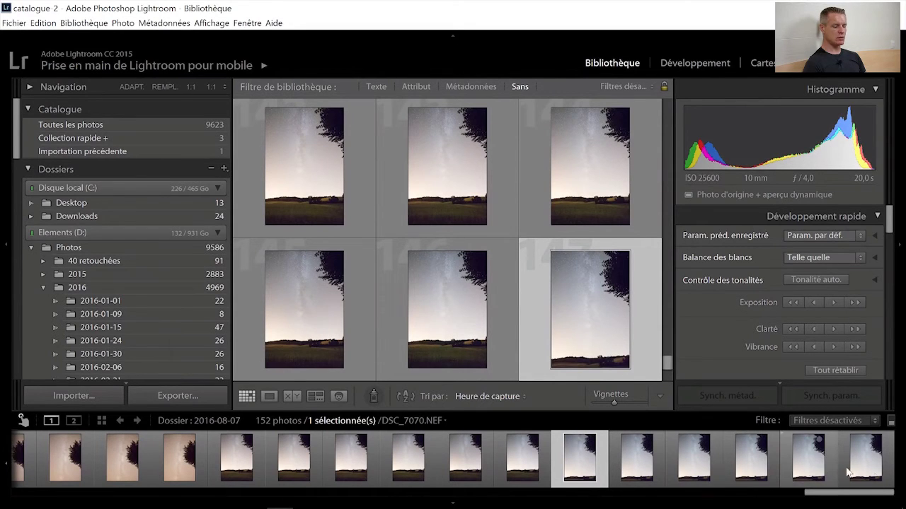
Extend the selection to the last filmstrip photo, DSC_7071.NEF, and open the six photos as layers in Photoshop
shift+click(875, 478)
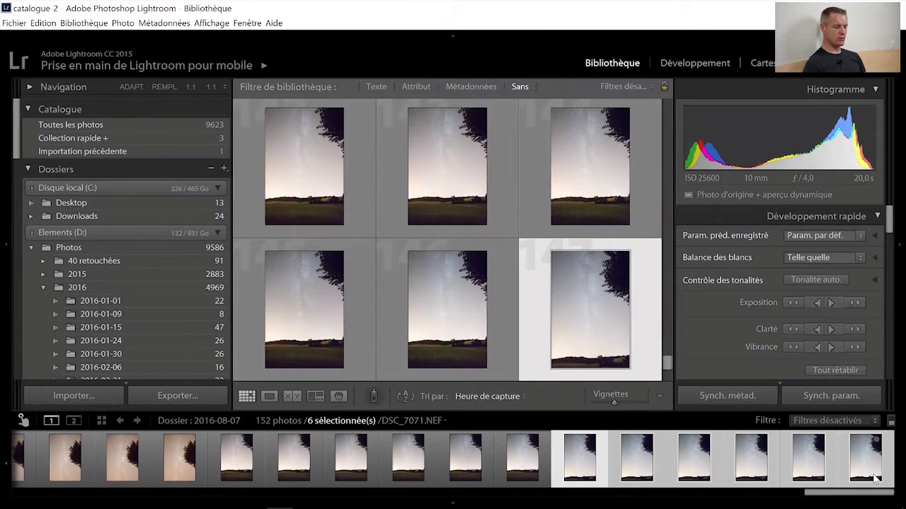
right_click(867, 480)
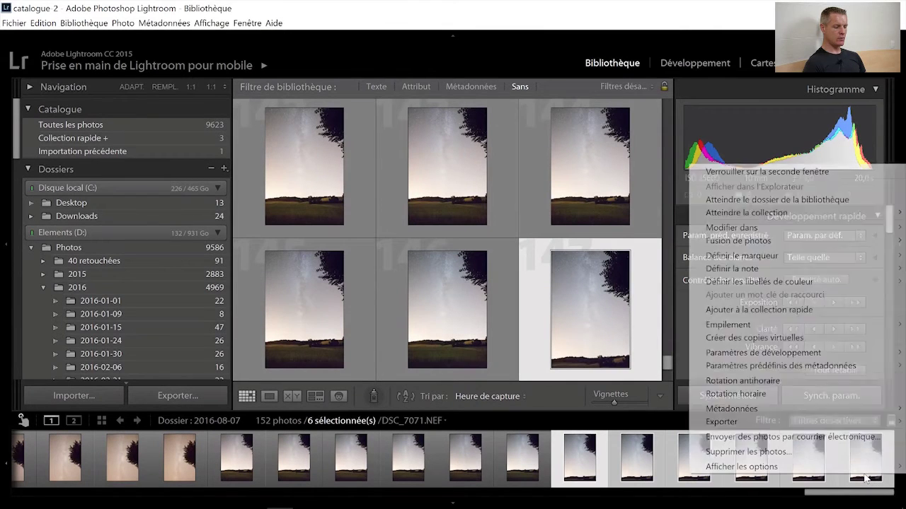
mouse_move(788, 233)
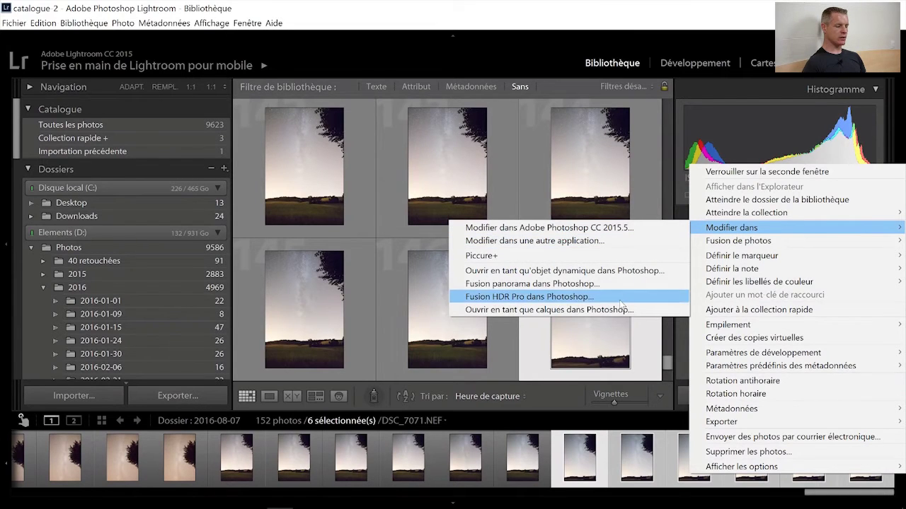
click(620, 310)
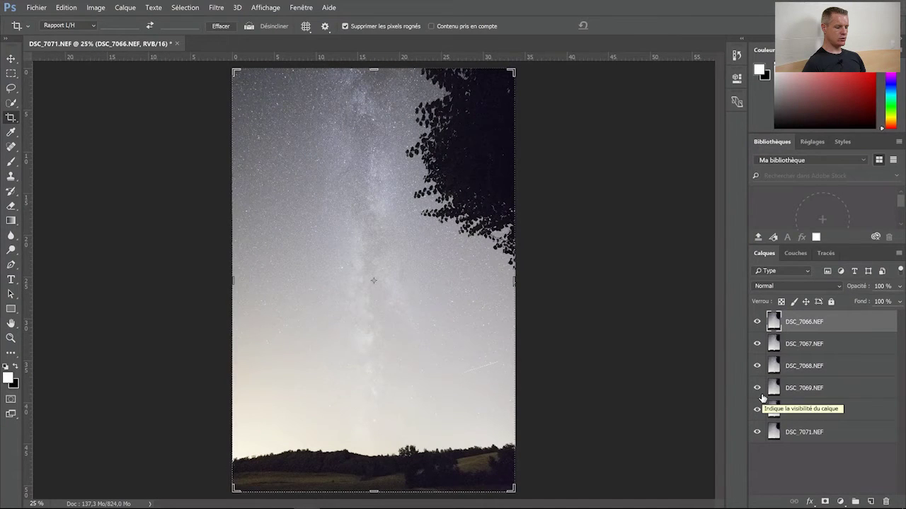
Duplicate all six photo layers and convert the copies into a single smart object
shift+click(796, 437)
drag(797, 434, 871, 500)
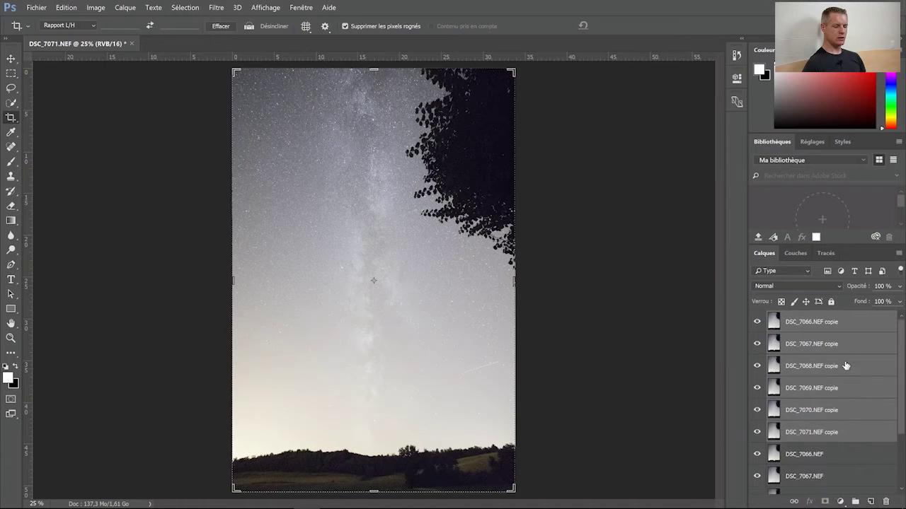
right_click(842, 327)
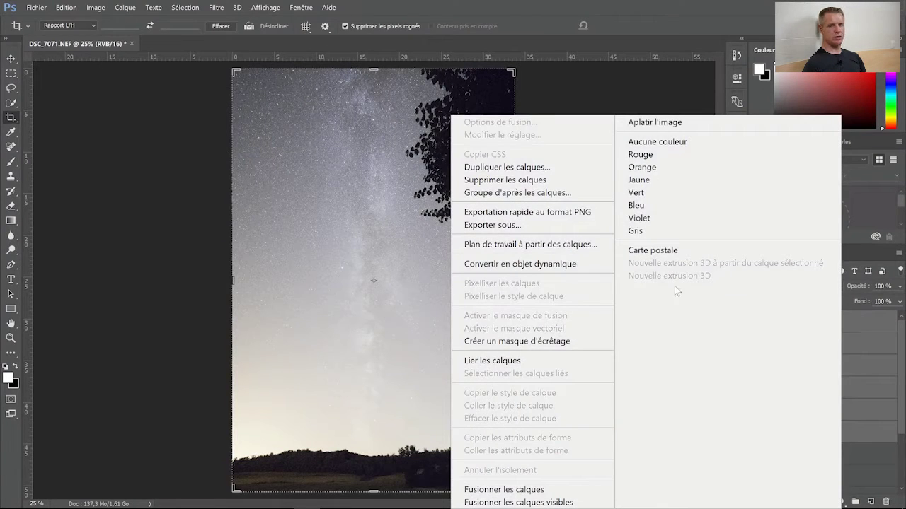
click(581, 265)
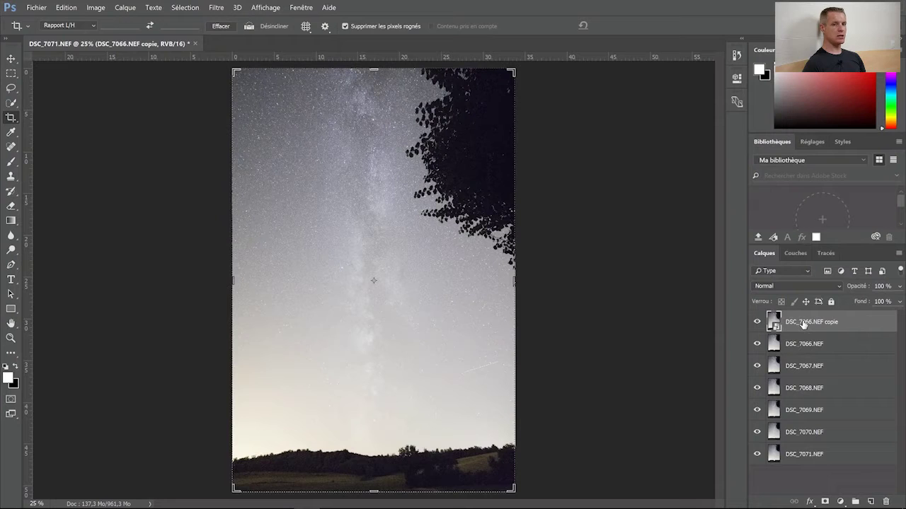
Rename the smart object layer as Décors
double_click(803, 323)
text(Décors)
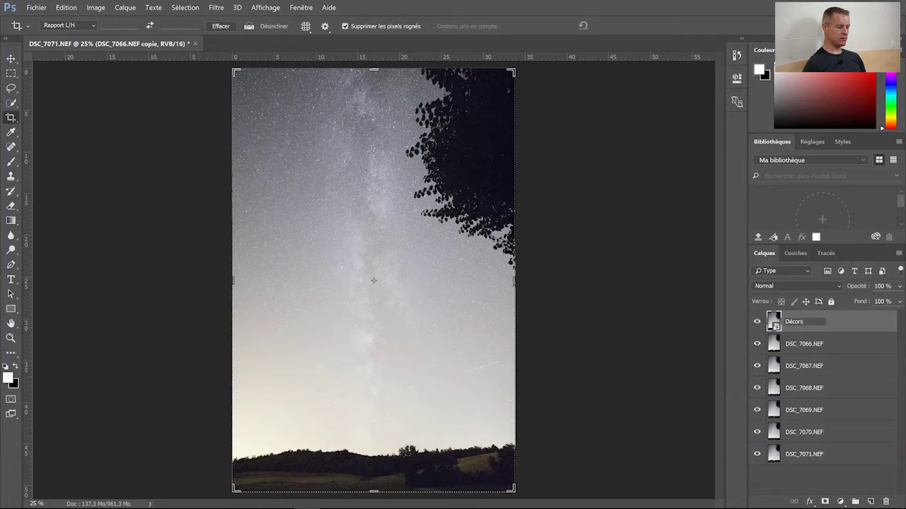
key(Return)
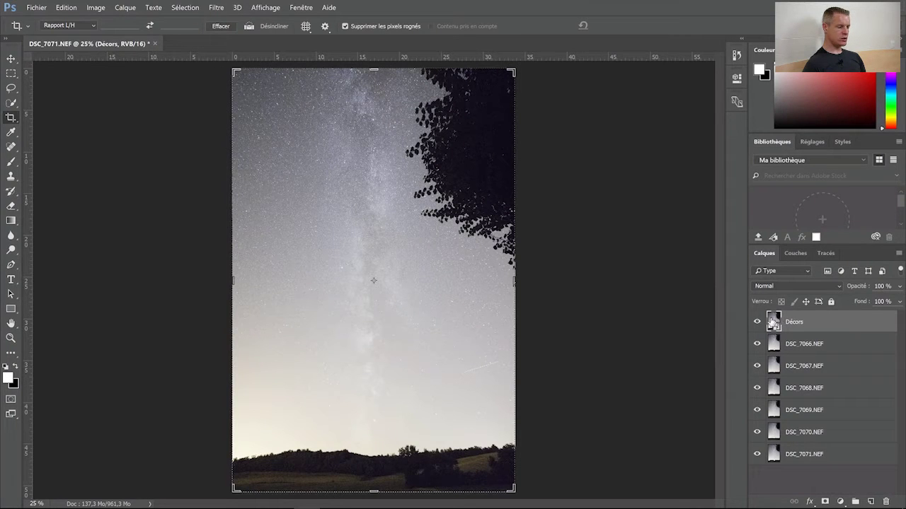
Set the stack mode of the Décors smart object to Médiane
click(124, 7)
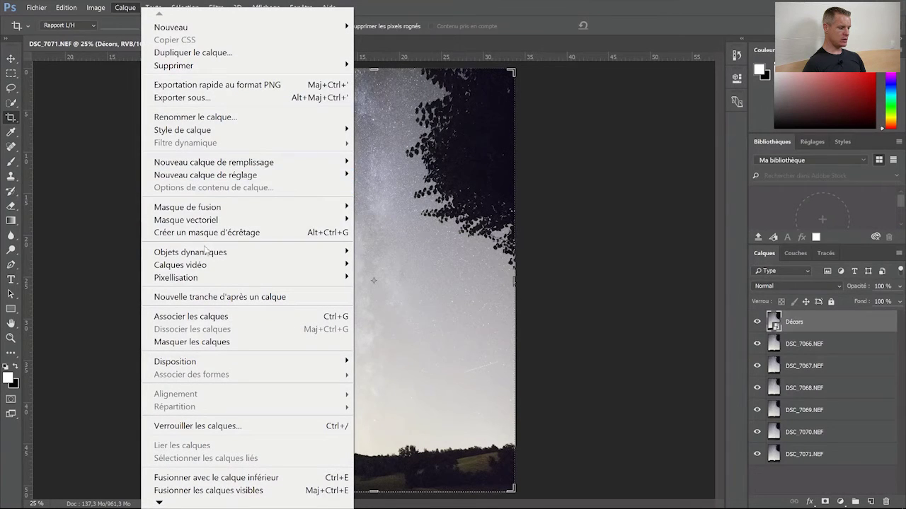
mouse_move(224, 252)
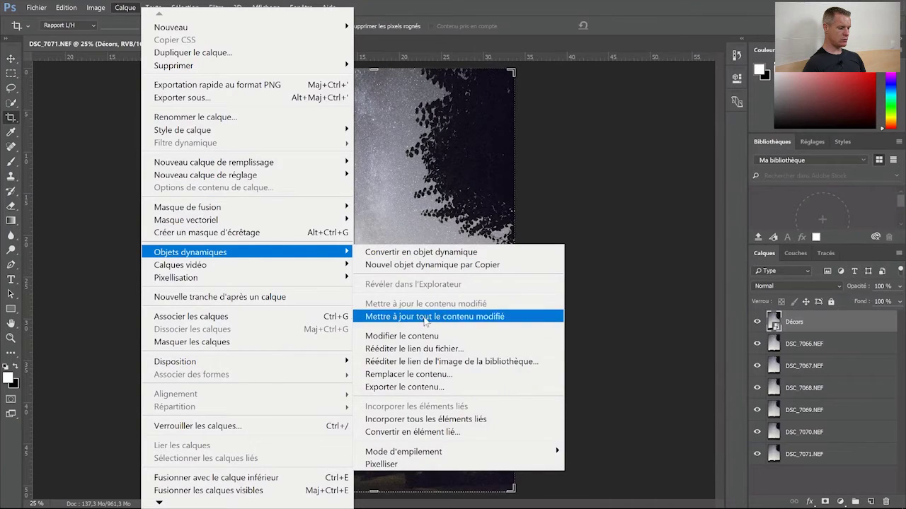
mouse_move(432, 455)
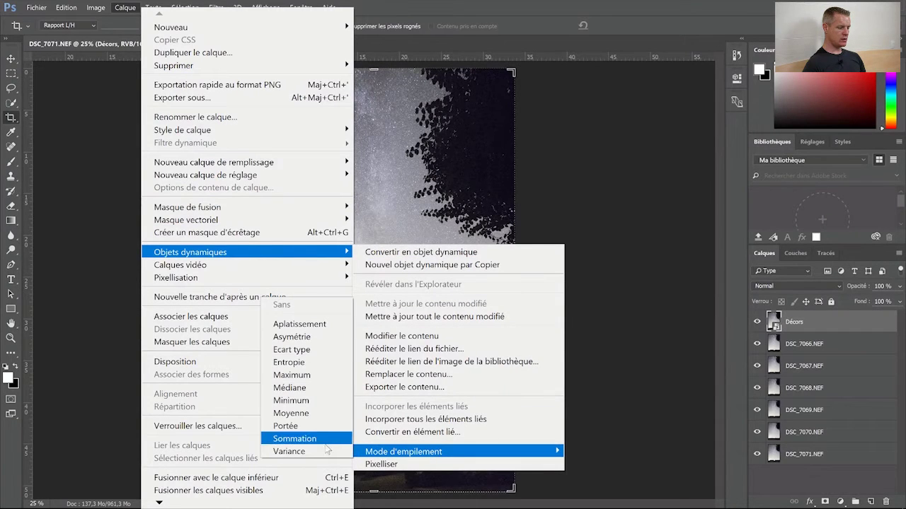
click(301, 392)
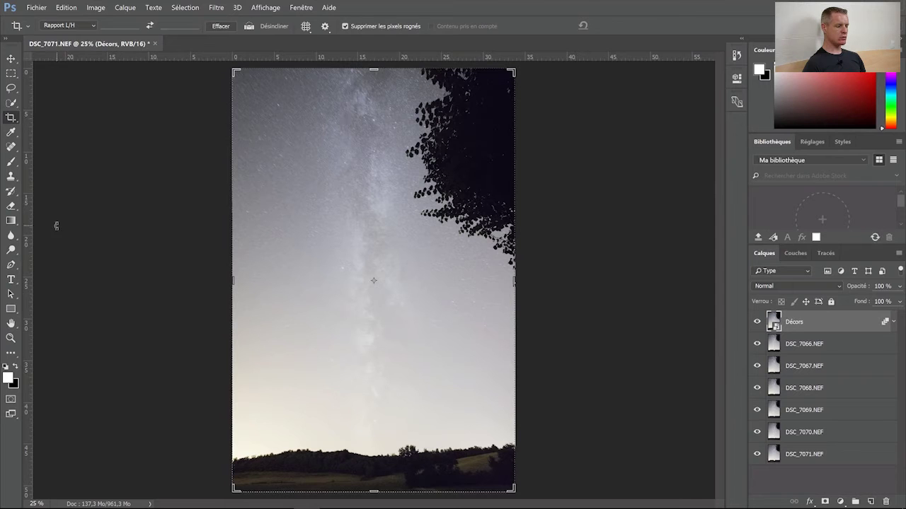
Examine the stars and the tree's edge up close in the stacked Décors image, then return to the full view
click(11, 338)
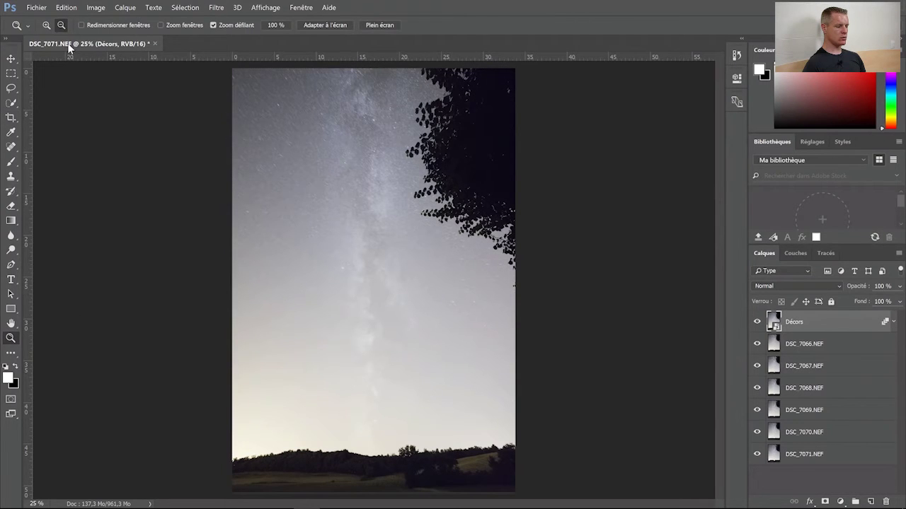
click(375, 129)
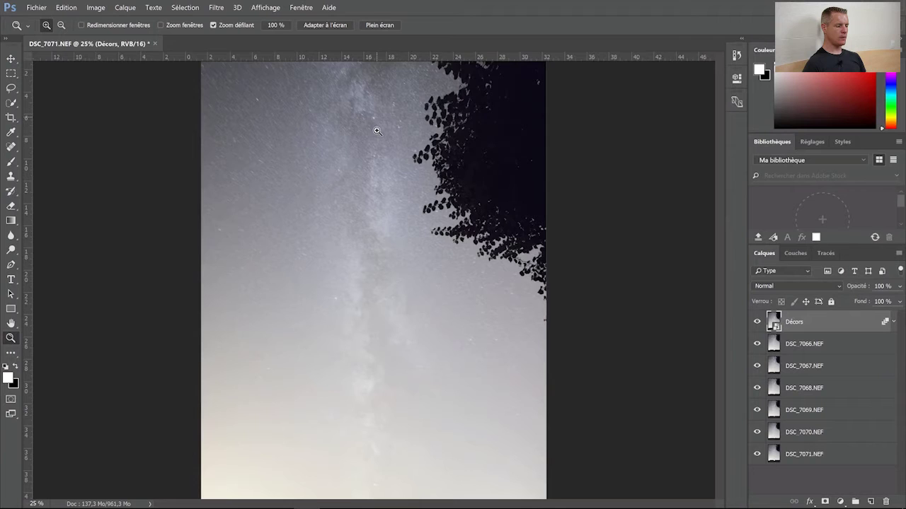
click(377, 131)
click(377, 131)
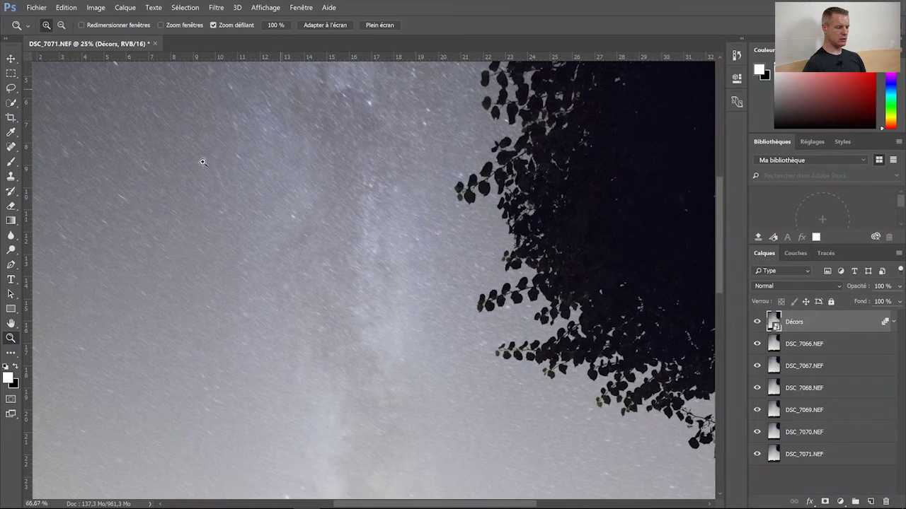
click(61, 25)
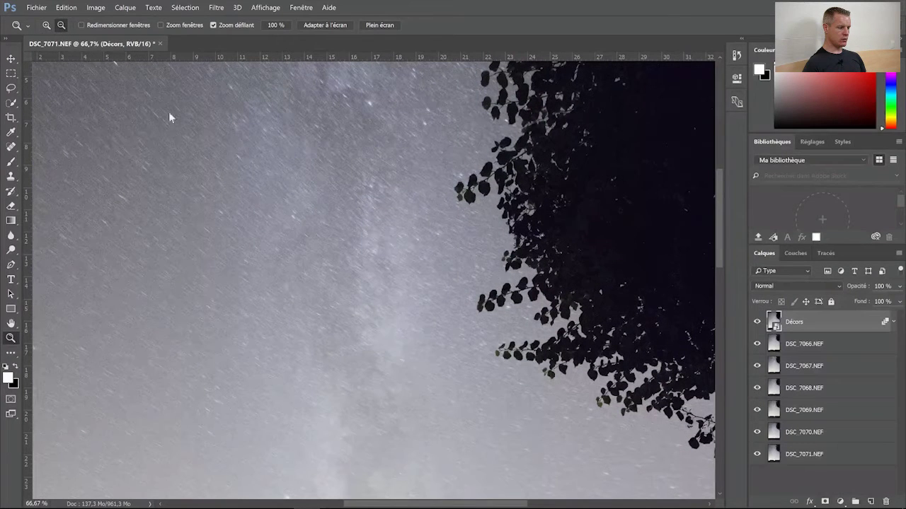
click(394, 245)
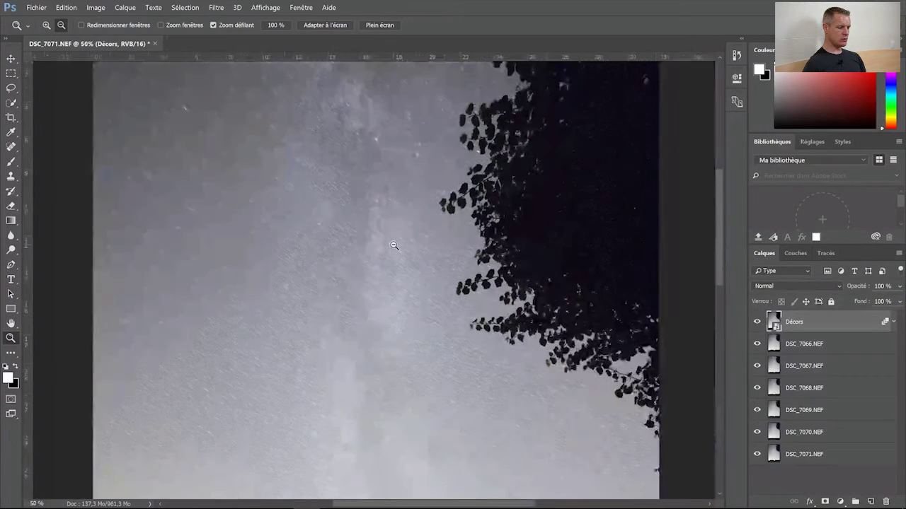
click(394, 246)
click(394, 245)
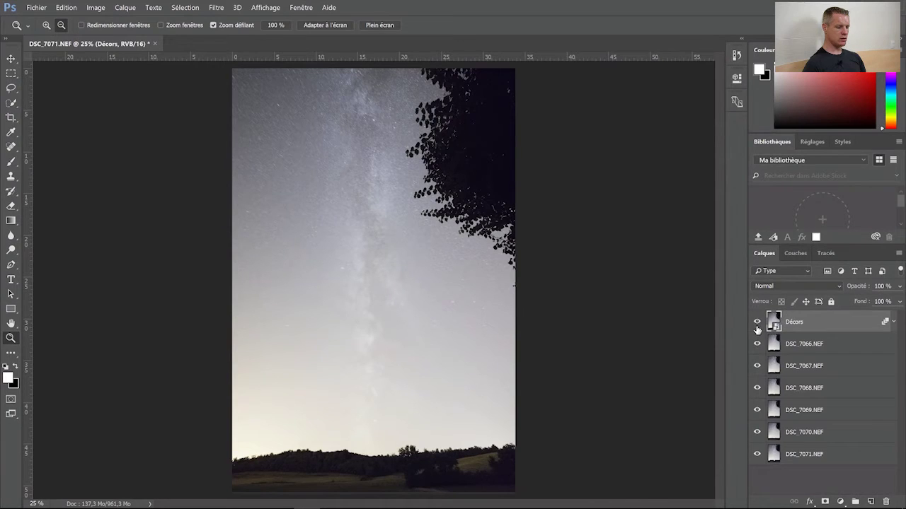
Hide every layer except DSC_7066.NEF and add a layer mask to DSC_7066.NEF
click(758, 323)
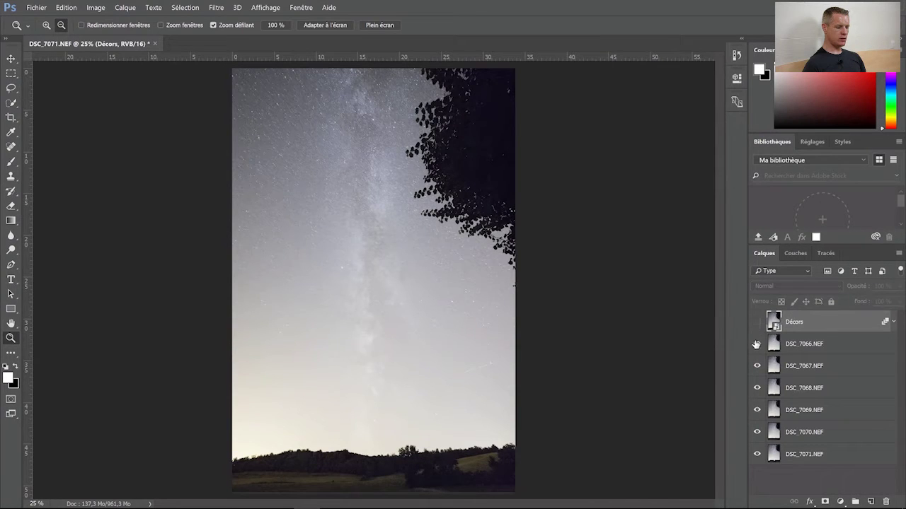
drag(757, 367, 757, 455)
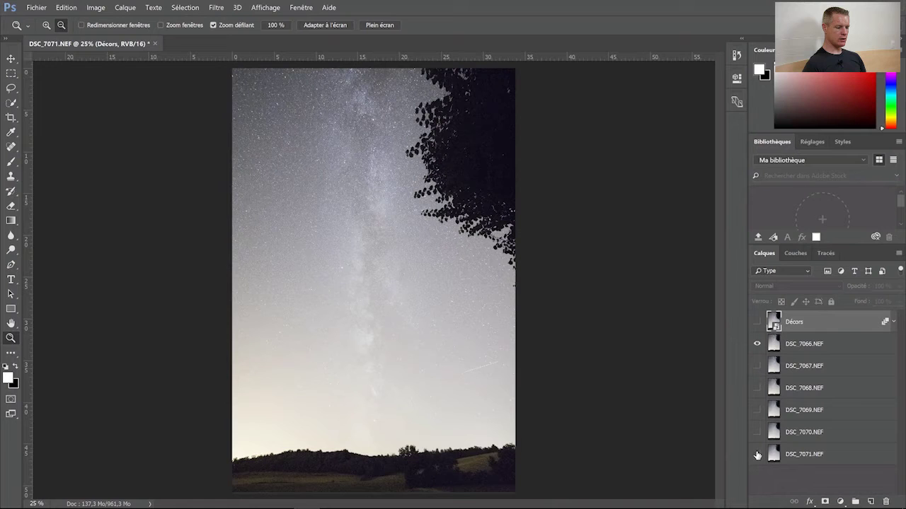
click(809, 346)
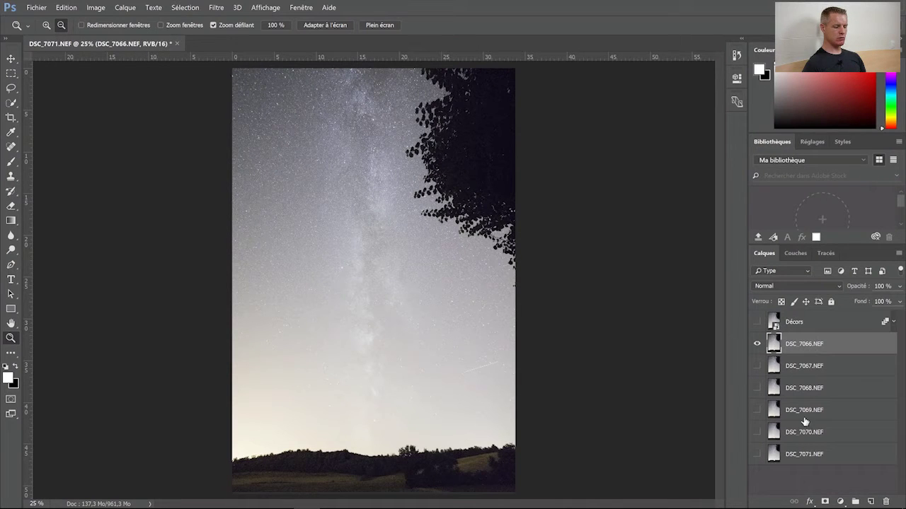
click(824, 501)
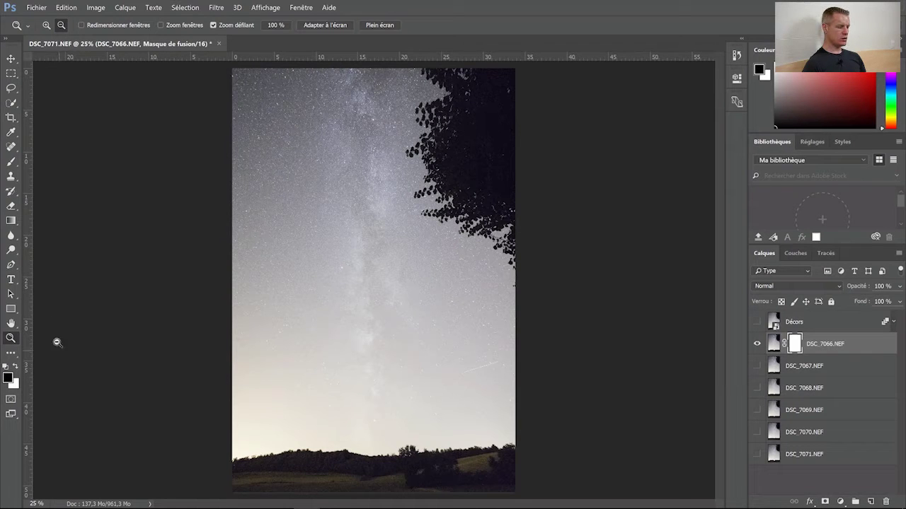
With a soft black 121 px brush, paint the DSC_7066.NEF mask along the tree's outline and the horizon
click(11, 162)
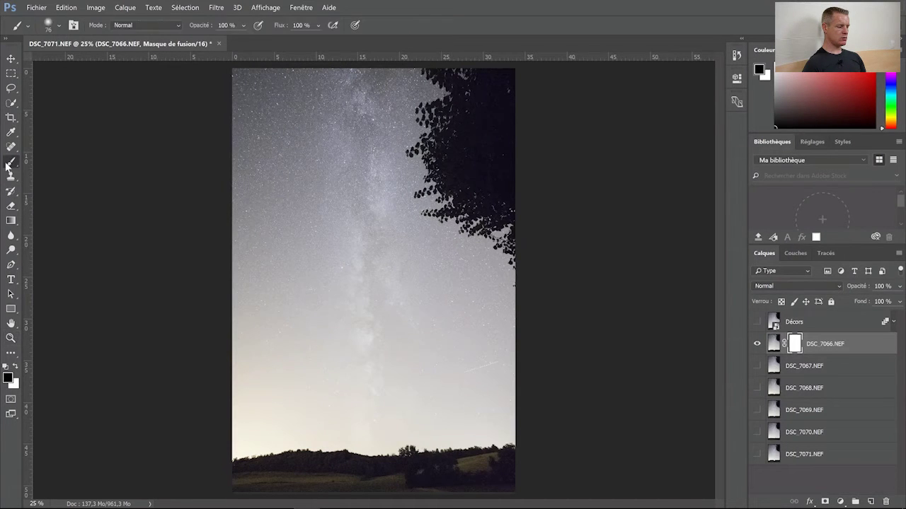
click(59, 27)
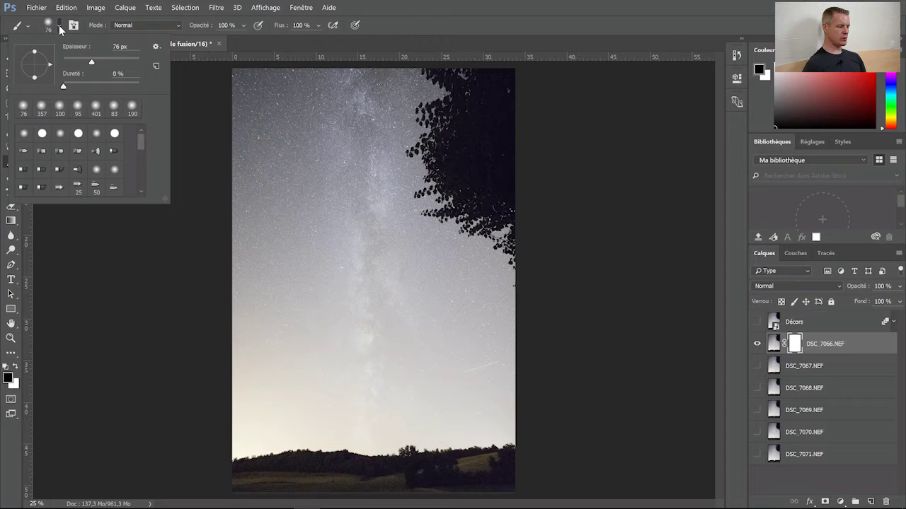
click(106, 58)
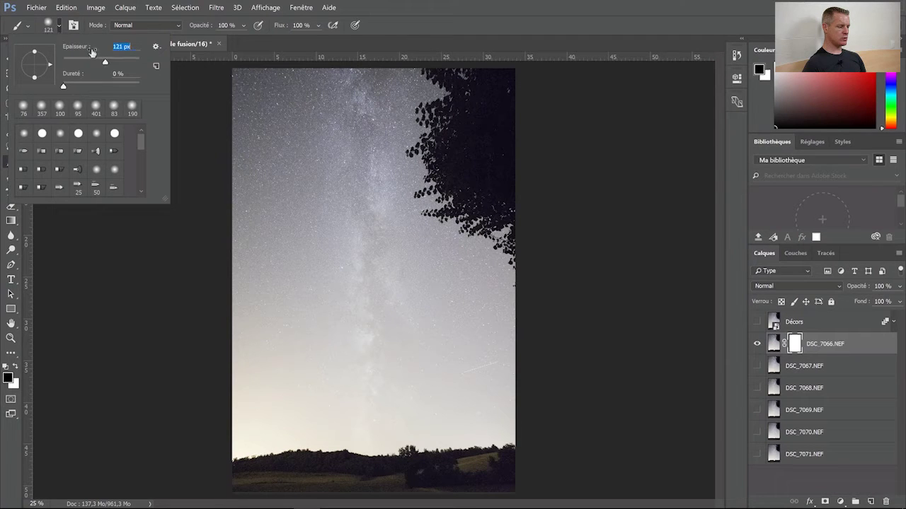
click(58, 27)
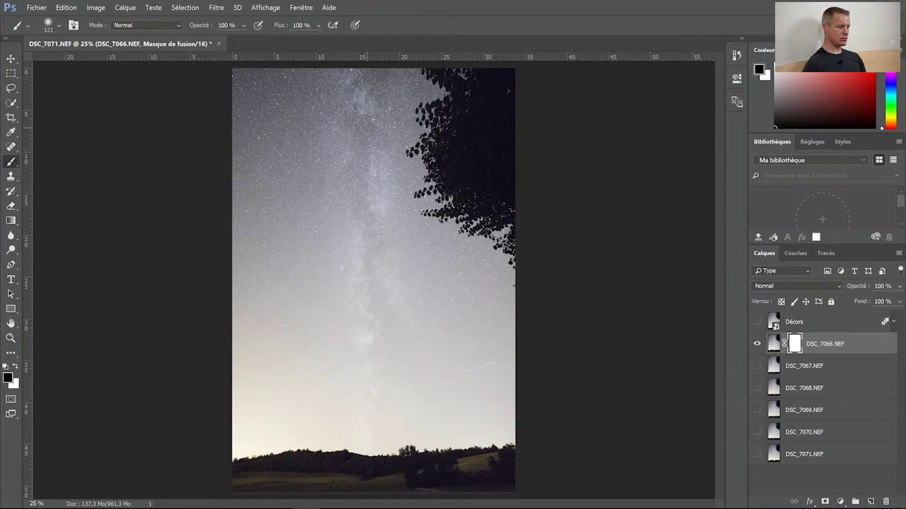
click(15, 367)
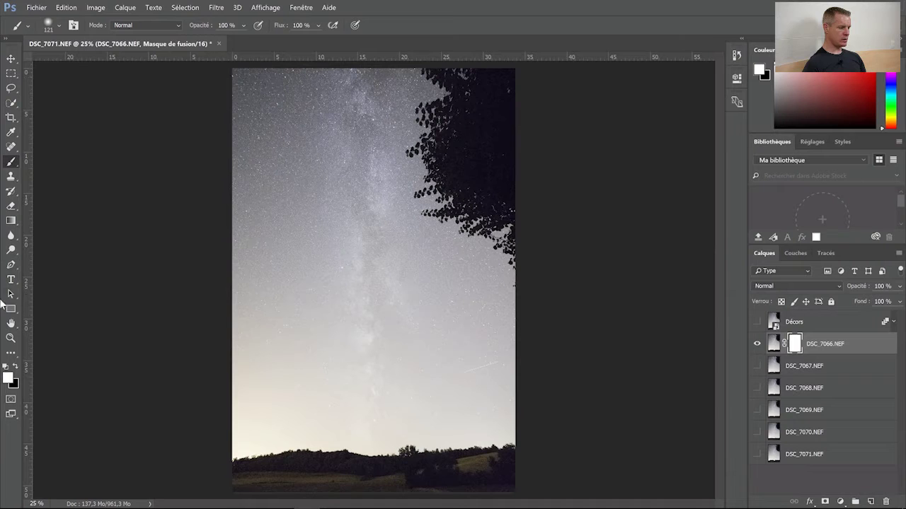
click(18, 366)
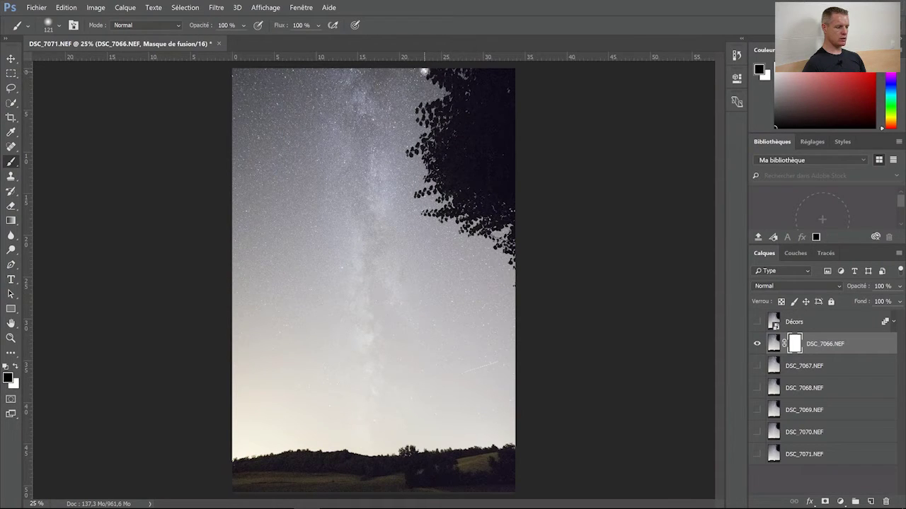
mouse_move(426, 72)
mouse_down()
mouse_move(455, 92)
mouse_move(420, 109)
mouse_move(434, 131)
mouse_move(409, 152)
mouse_move(421, 138)
mouse_move(428, 177)
mouse_move(418, 194)
mouse_move(515, 267)
mouse_up()
drag(234, 463, 417, 453)
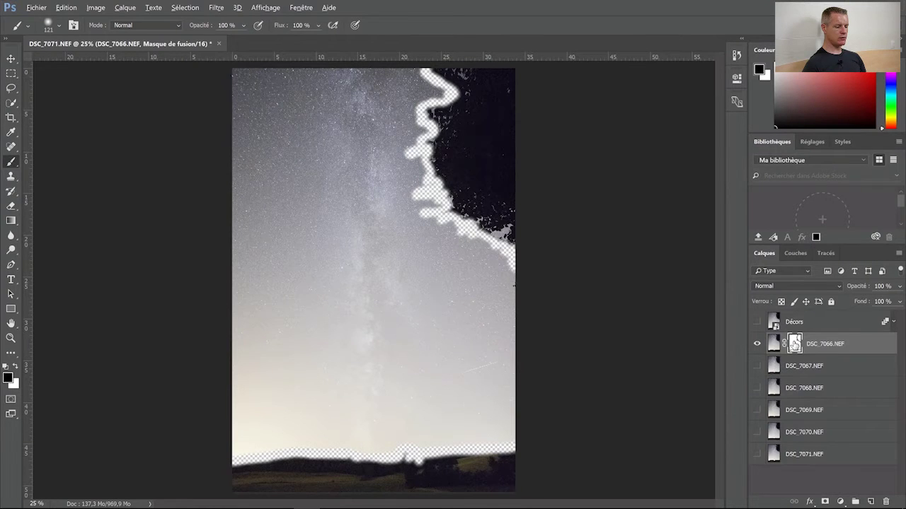
Display the DSC_7066.NEF mask alone, fill the tree and ground areas with a black 282 px brush, and return to the image view
alt+click(794, 344)
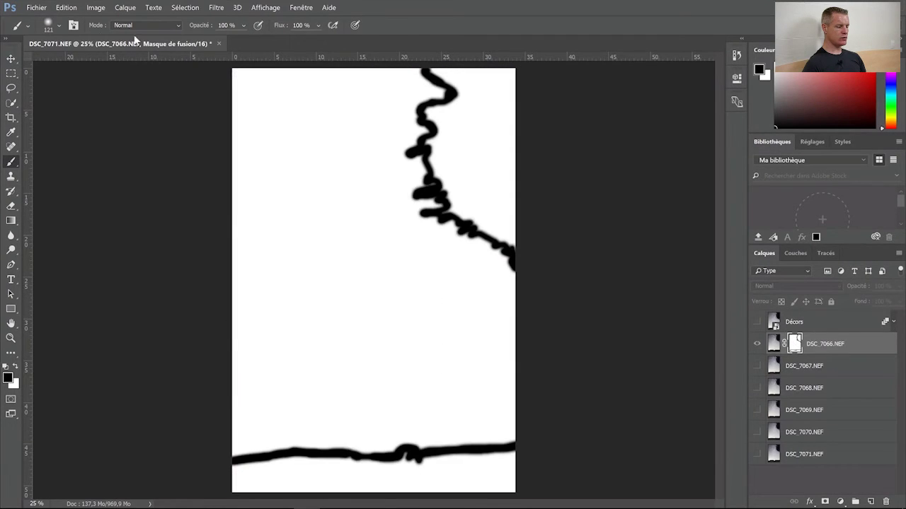
click(59, 26)
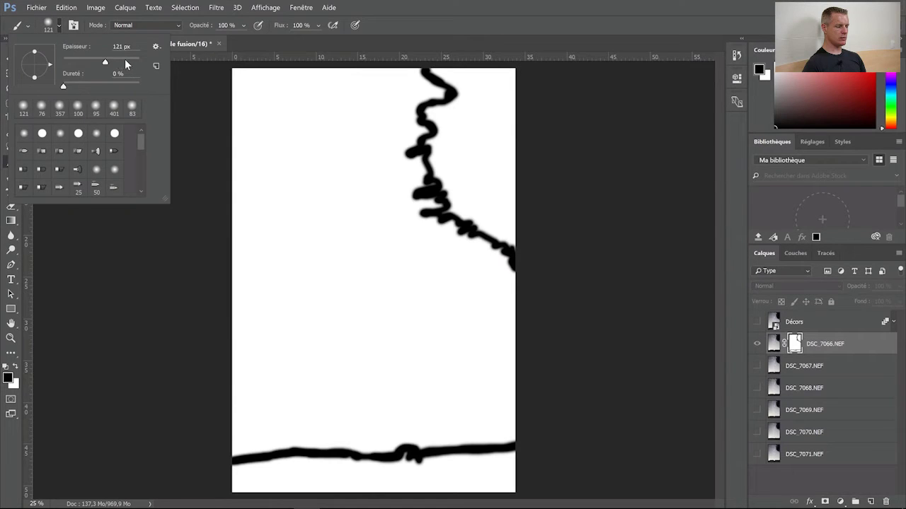
click(479, 131)
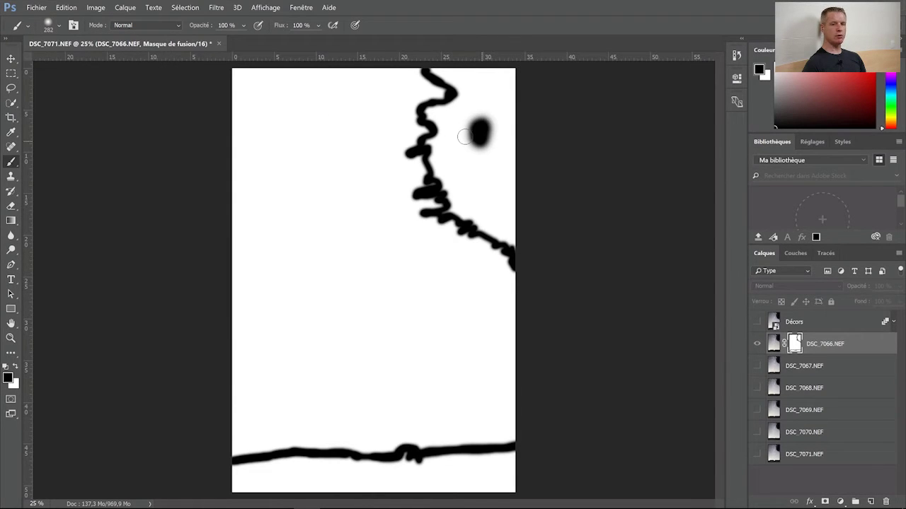
mouse_move(464, 137)
mouse_down()
mouse_move(473, 145)
mouse_move(454, 71)
mouse_move(435, 73)
mouse_move(455, 78)
mouse_up()
mouse_move(445, 77)
mouse_down()
mouse_move(474, 101)
mouse_move(465, 78)
mouse_move(495, 84)
mouse_move(442, 112)
mouse_move(439, 146)
mouse_move(479, 170)
mouse_move(435, 161)
mouse_move(458, 206)
mouse_move(518, 247)
mouse_move(501, 225)
mouse_up()
mouse_move(510, 481)
mouse_down()
mouse_move(240, 474)
mouse_move(404, 456)
mouse_move(439, 470)
mouse_move(497, 457)
mouse_up()
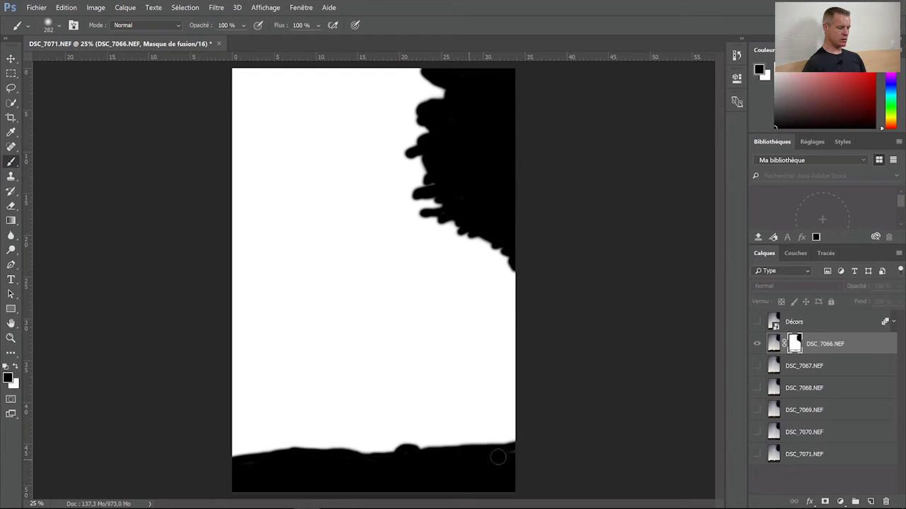
click(773, 344)
click(773, 344)
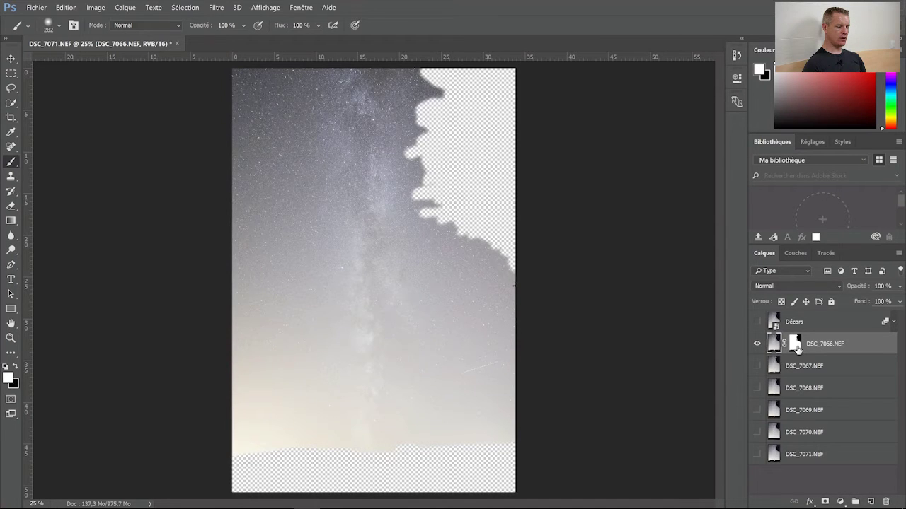
Load the DSC_7066.NEF mask as a selection and use it to add matching layer masks to DSC_7067.NEF and DSC_7068.NEF
ctrl+click(797, 347)
click(796, 366)
click(824, 501)
ctrl+click(797, 368)
click(799, 389)
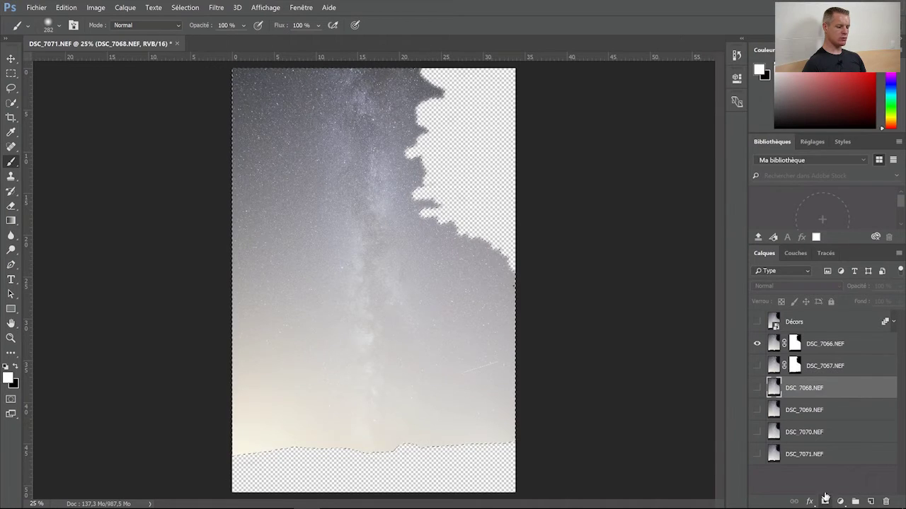
click(824, 499)
Add the same sky selection as a layer mask to DSC_7069.NEF, DSC_7070.NEF and DSC_7071.NEF
click(799, 410)
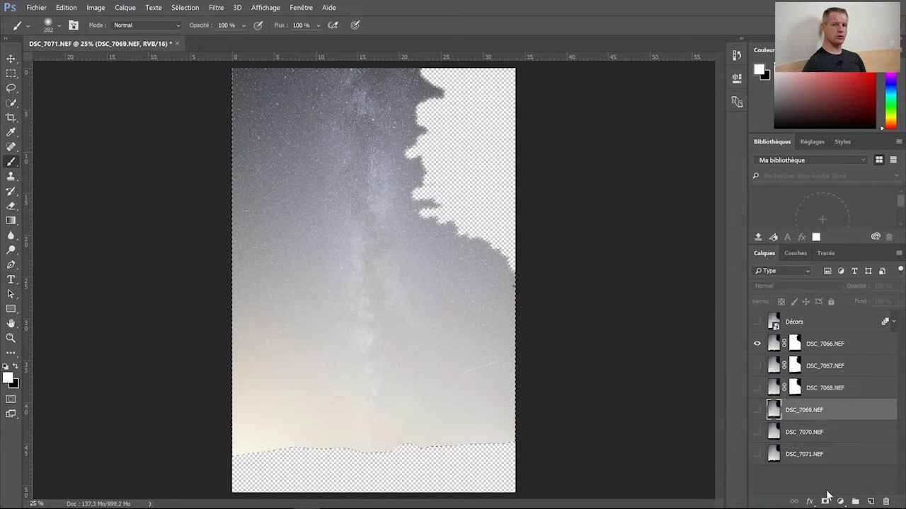
click(825, 500)
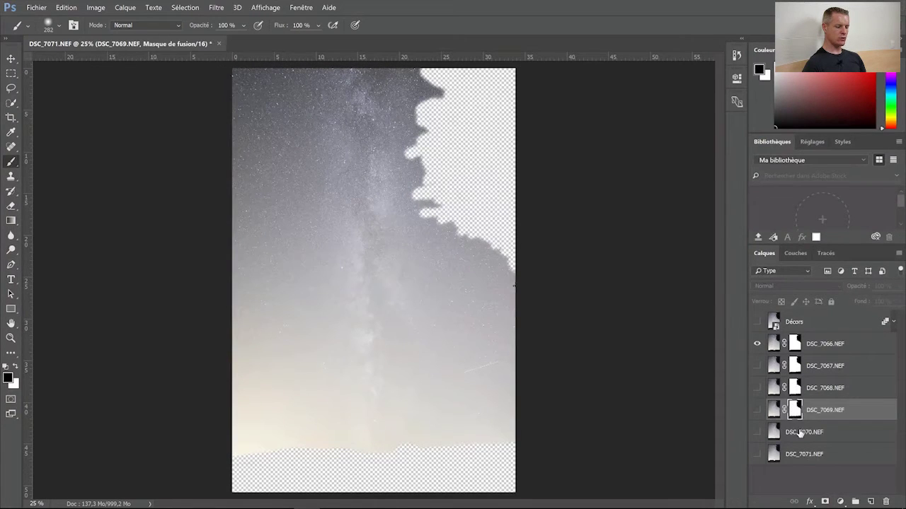
click(799, 434)
click(825, 500)
ctrl+click(794, 433)
click(798, 456)
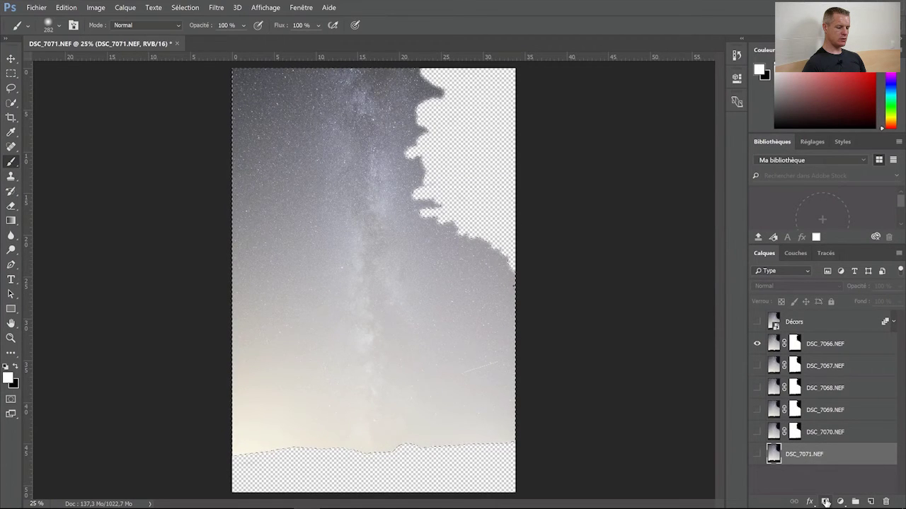
click(825, 501)
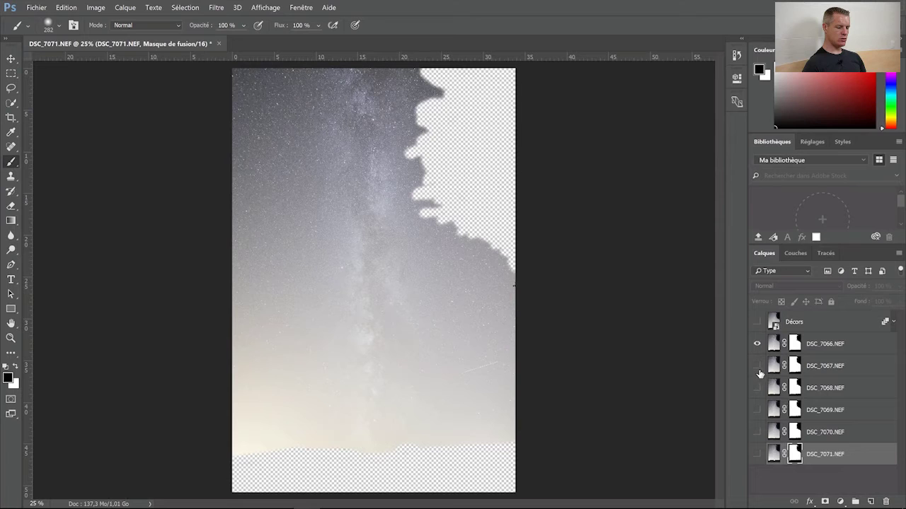
Show layers DSC_7067.NEF to DSC_7071.NEF and auto-align all six masked NEF layers with the Automatique projection
drag(757, 368, 757, 456)
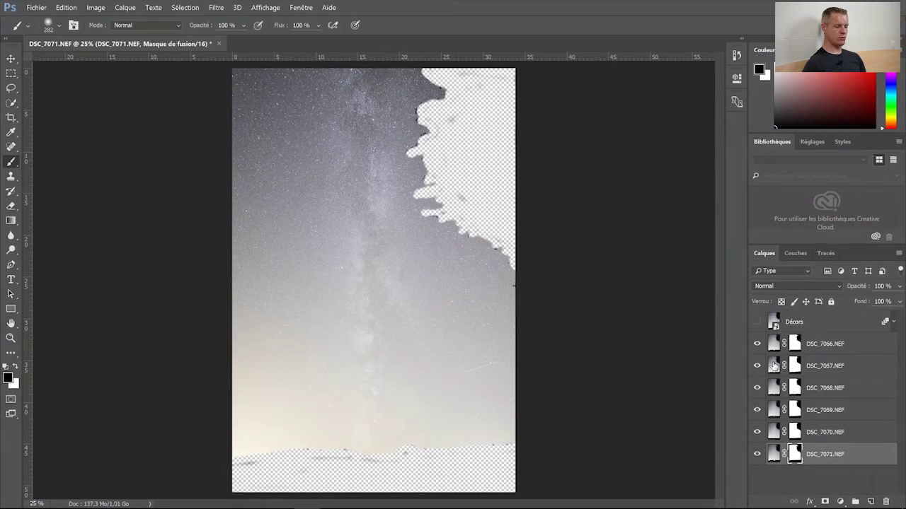
click(837, 344)
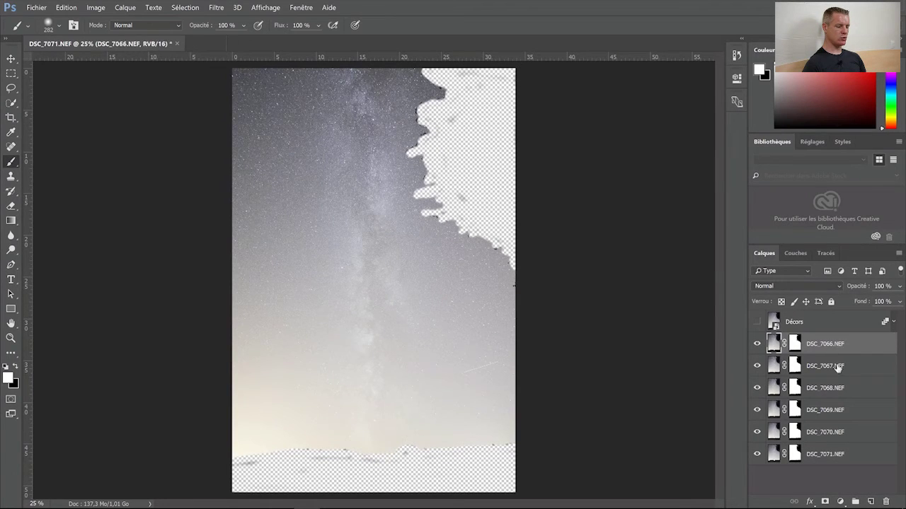
shift+click(842, 454)
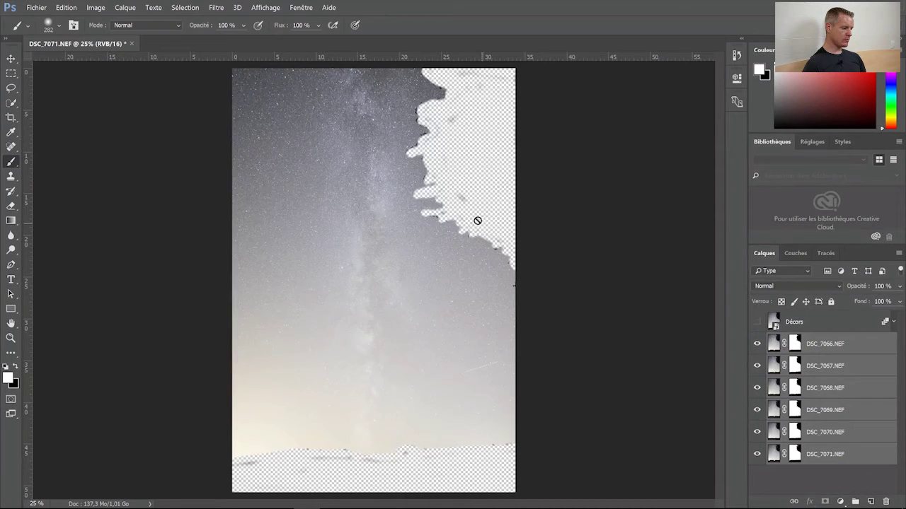
click(71, 13)
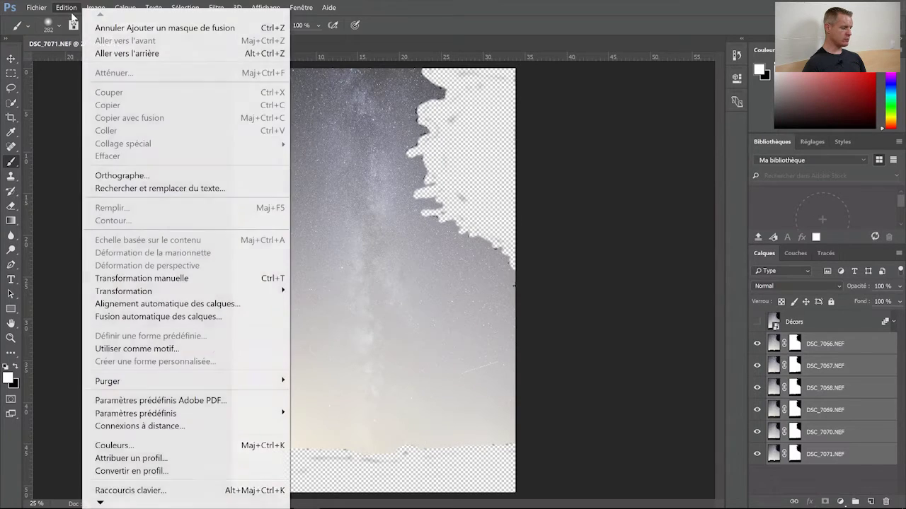
click(149, 304)
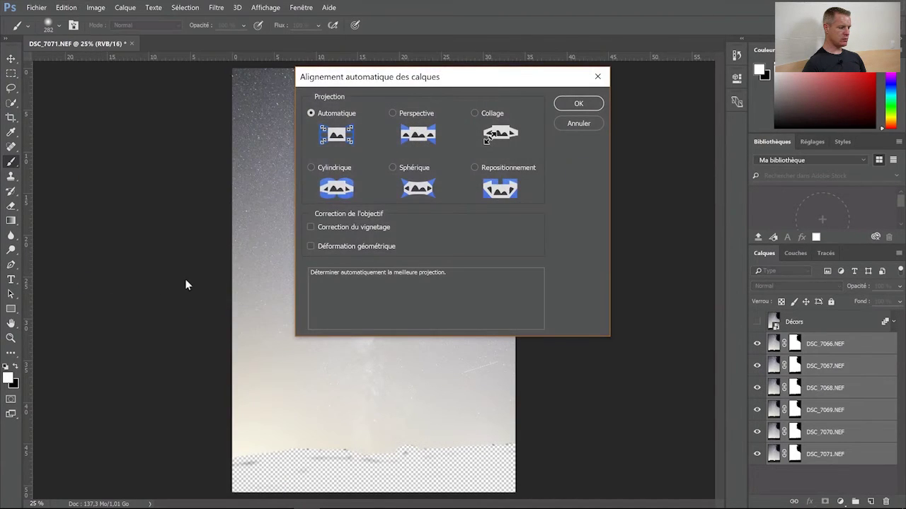
click(318, 232)
click(579, 104)
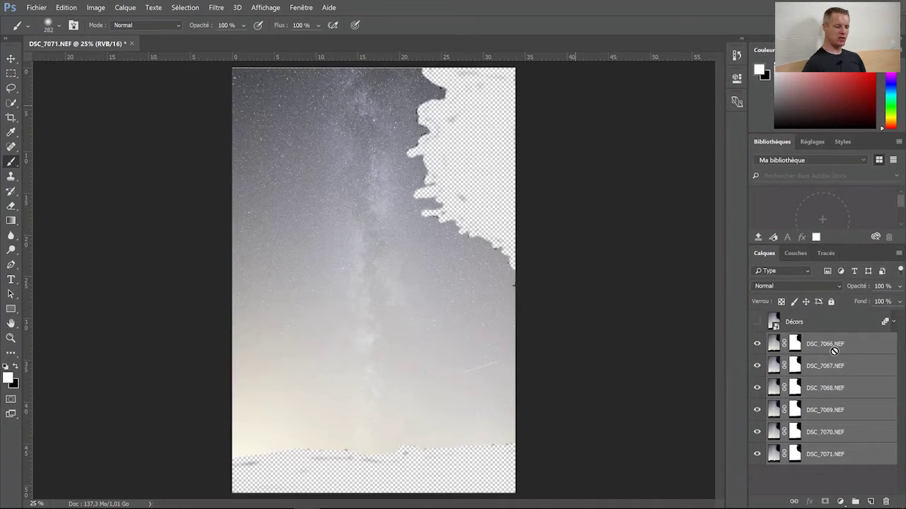
drag(834, 351, 813, 341)
drag(813, 341, 814, 342)
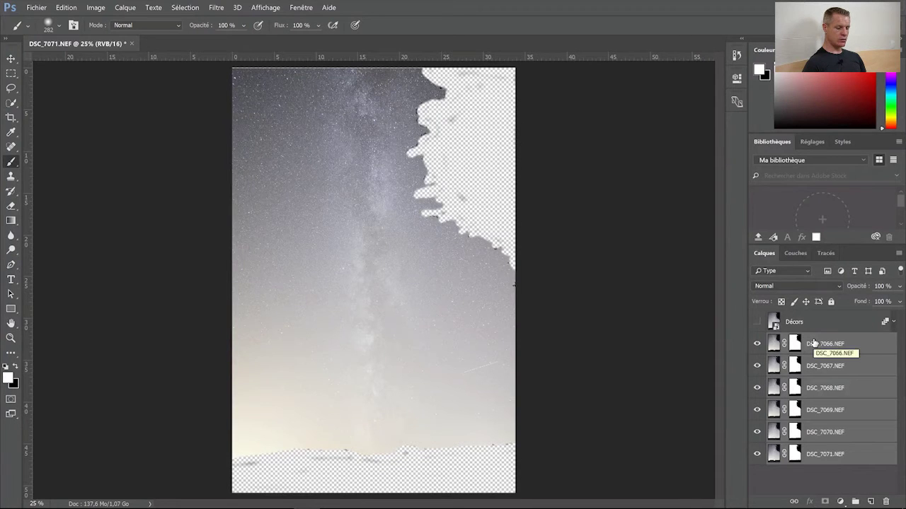
Hide layers DSC_7068.NEF to DSC_7071.NEF and set the blend mode of DSC_7066.NEF and DSC_7067.NEF to Différence
click(794, 344)
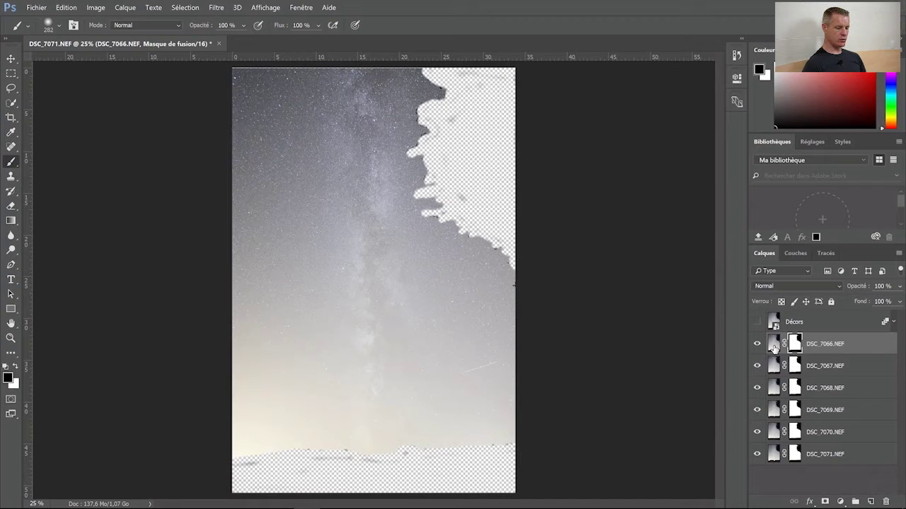
drag(756, 389, 761, 451)
shift+click(812, 366)
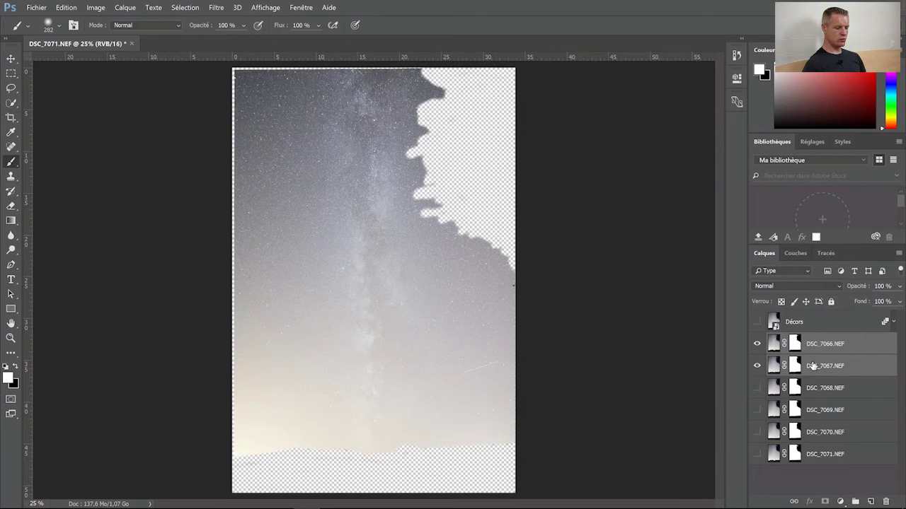
click(806, 286)
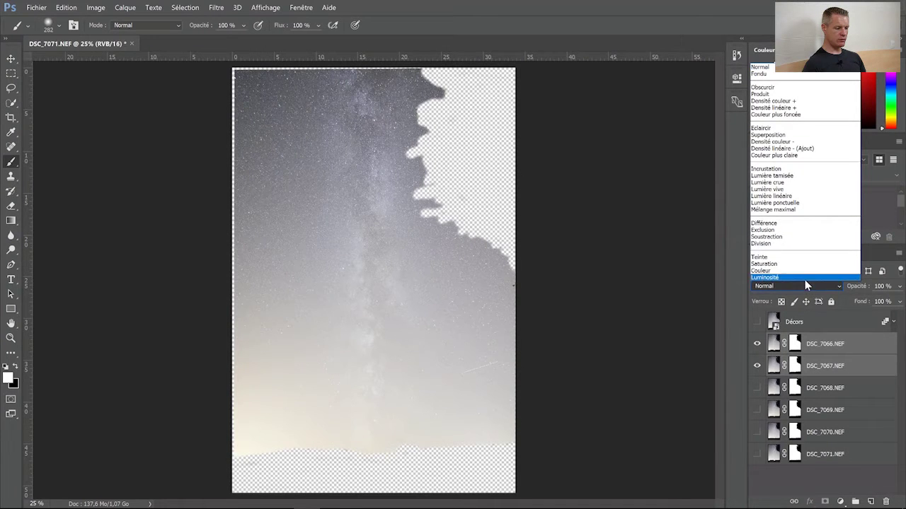
click(781, 224)
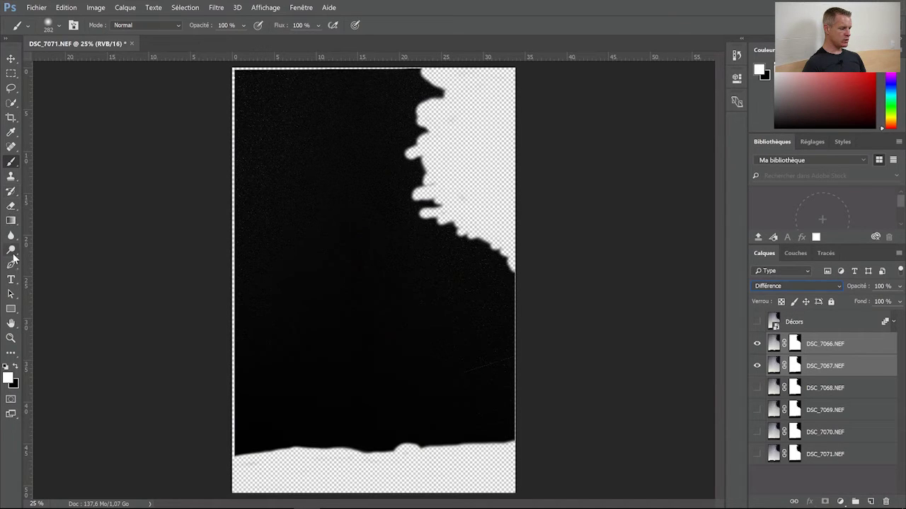
click(11, 338)
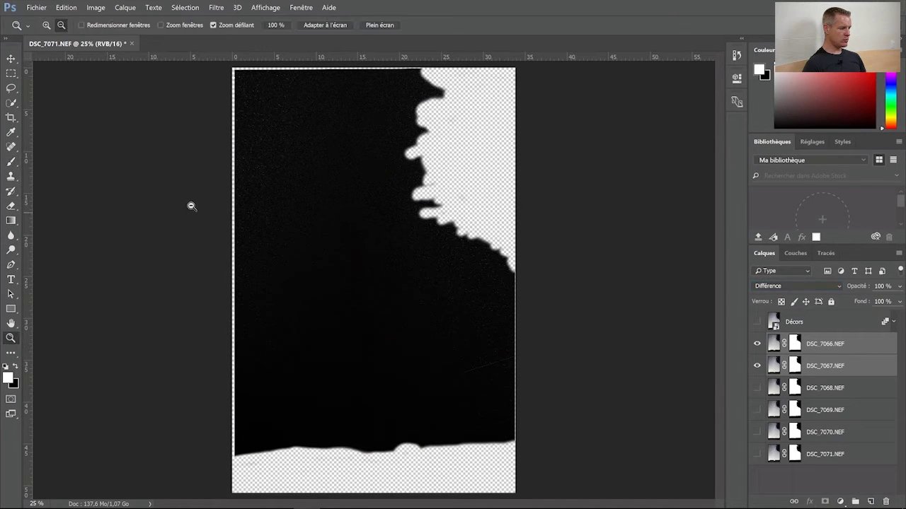
alt+click(260, 117)
click(47, 25)
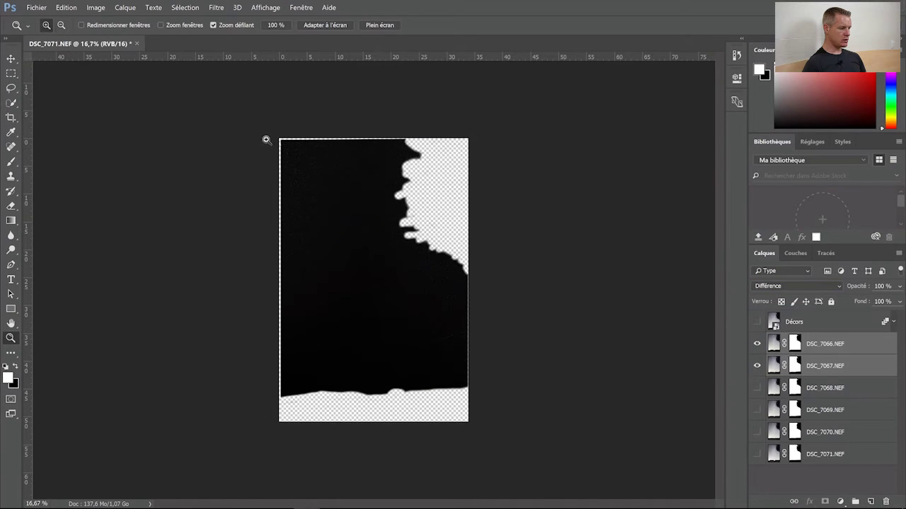
click(305, 186)
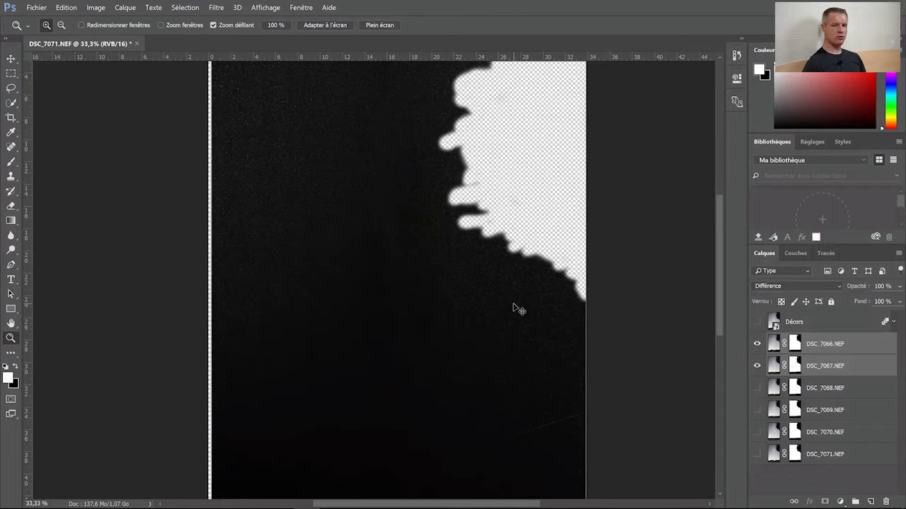
key(ctrl+t)
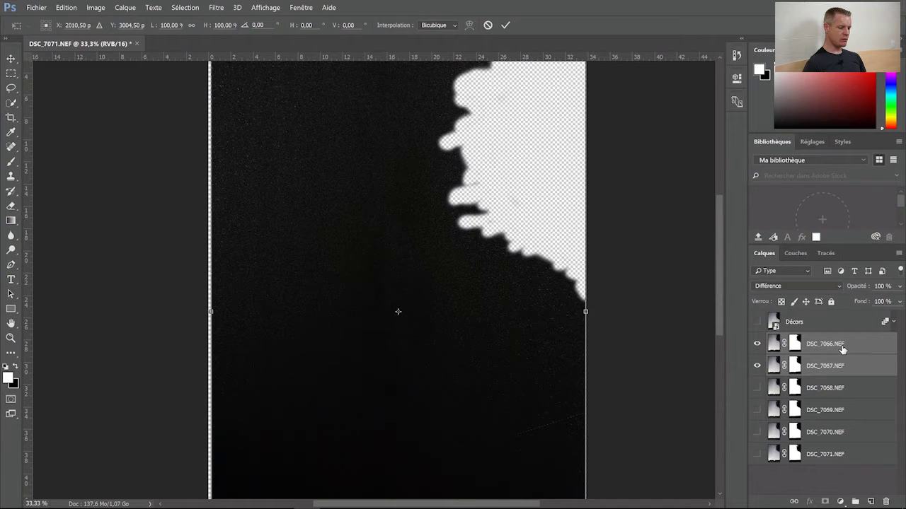
click(488, 25)
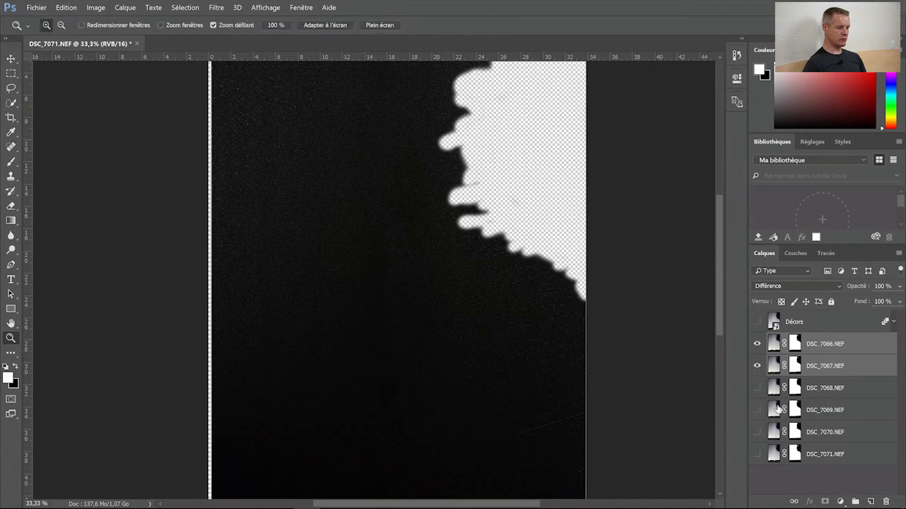
click(819, 367)
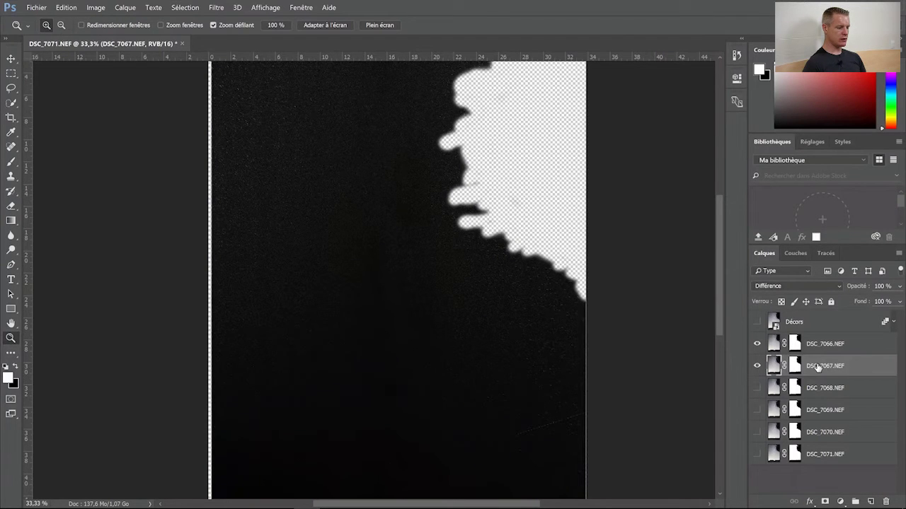
key(ctrl+t)
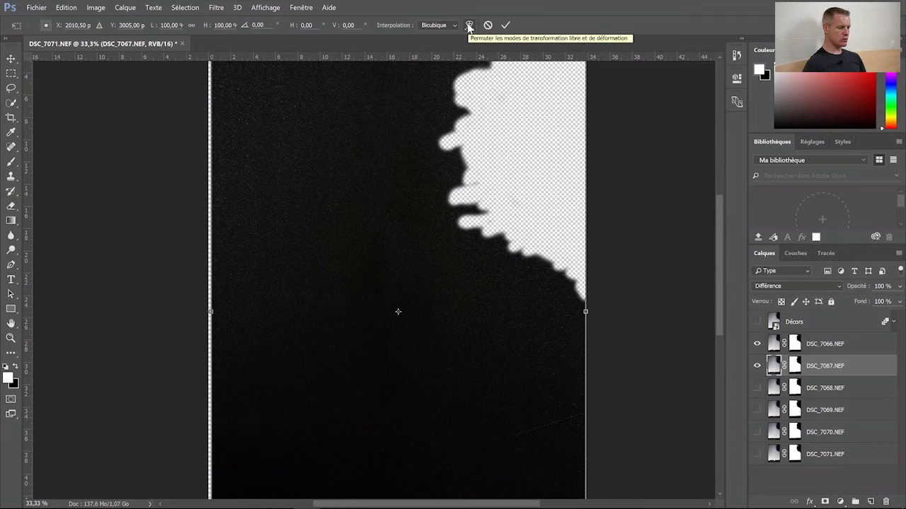
click(469, 26)
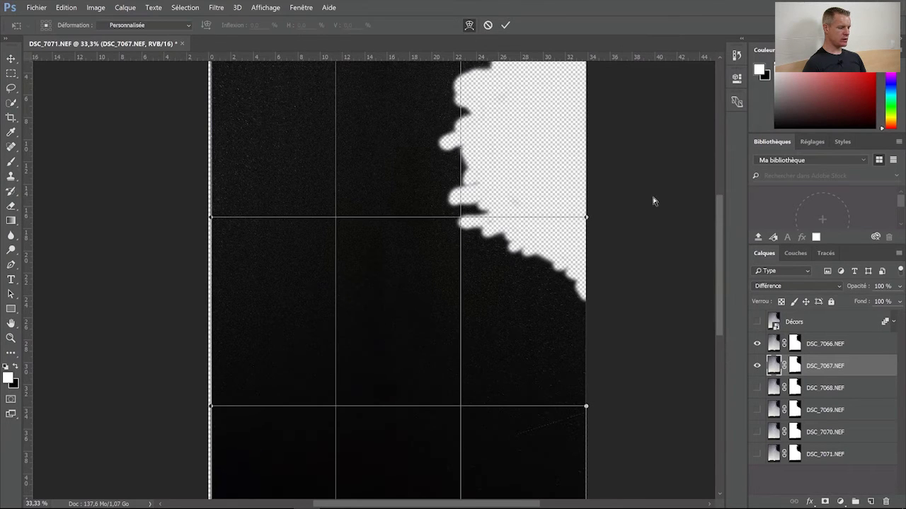
drag(719, 202, 720, 175)
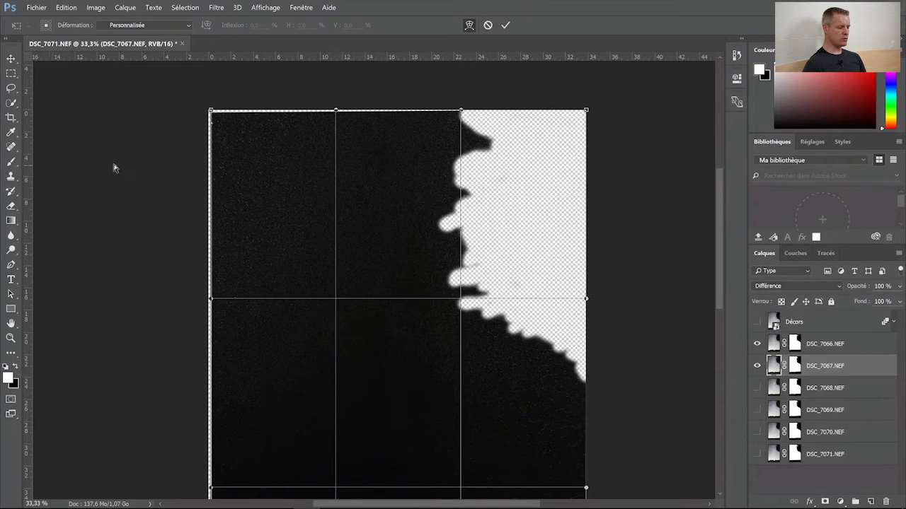
Warp DSC_7067.NEF by moving its upper-left corner to about X 0.20 cm, Y 0.03 cm so its stars match DSC_7066.NEF
click(11, 338)
click(249, 175)
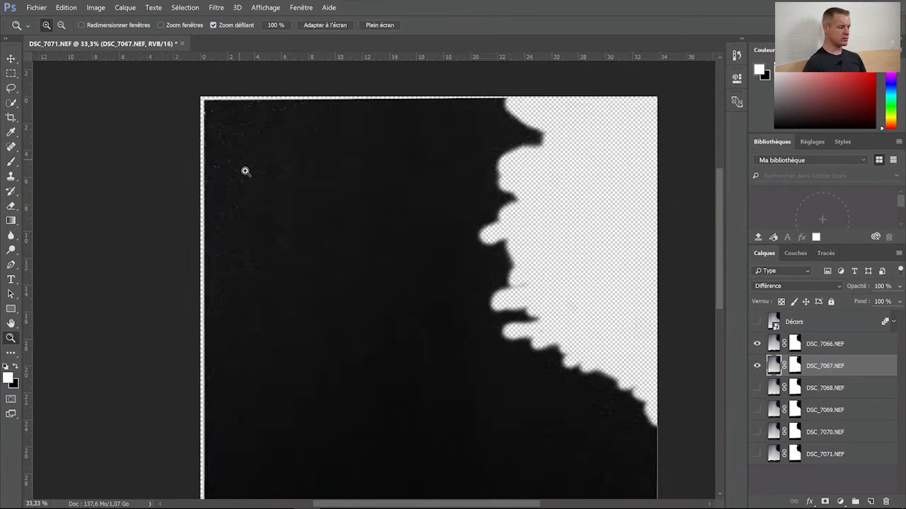
click(110, 82)
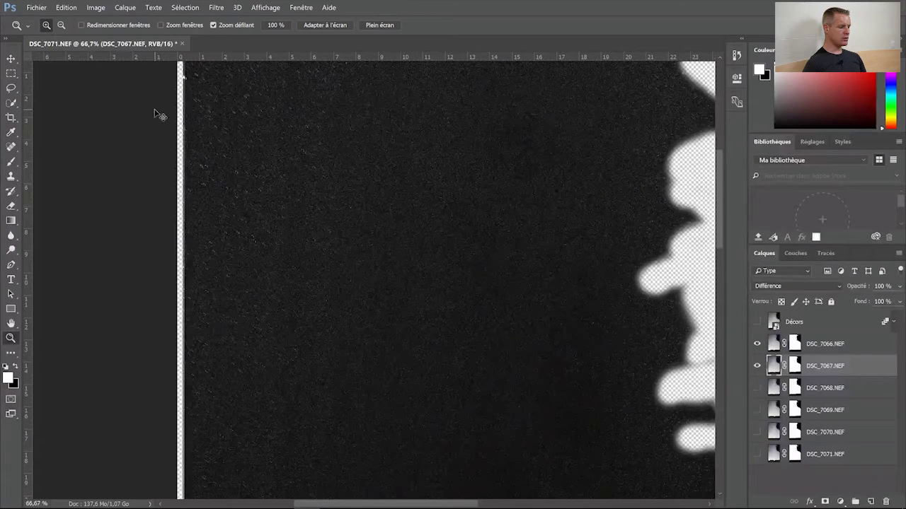
key(ctrl+t)
click(468, 26)
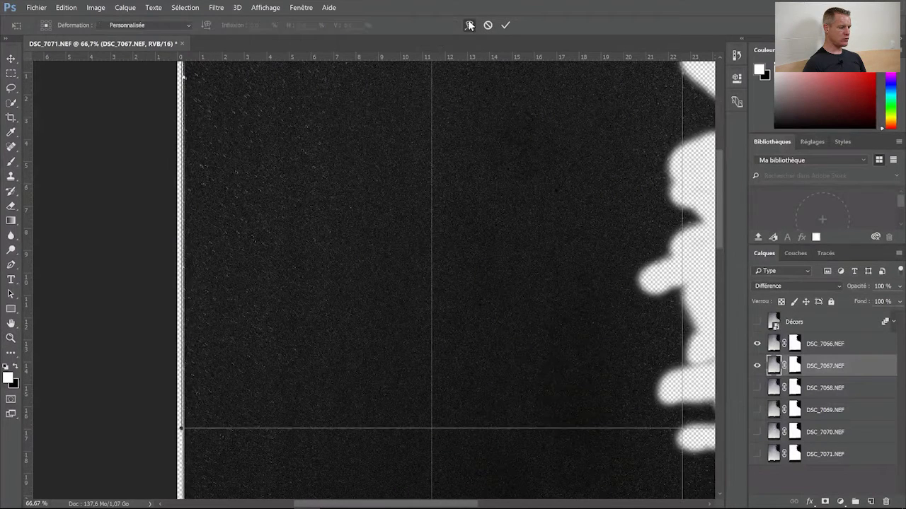
scroll(716, 160, up, 3)
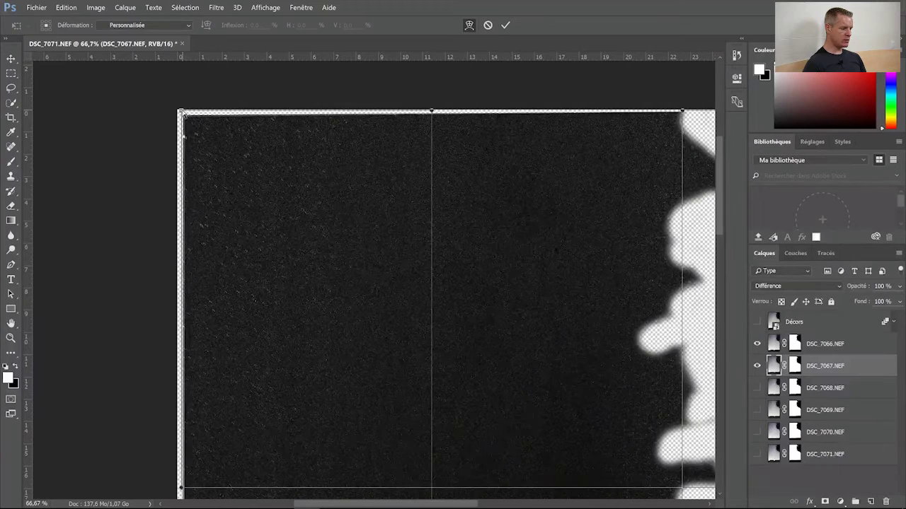
drag(181, 112, 182, 111)
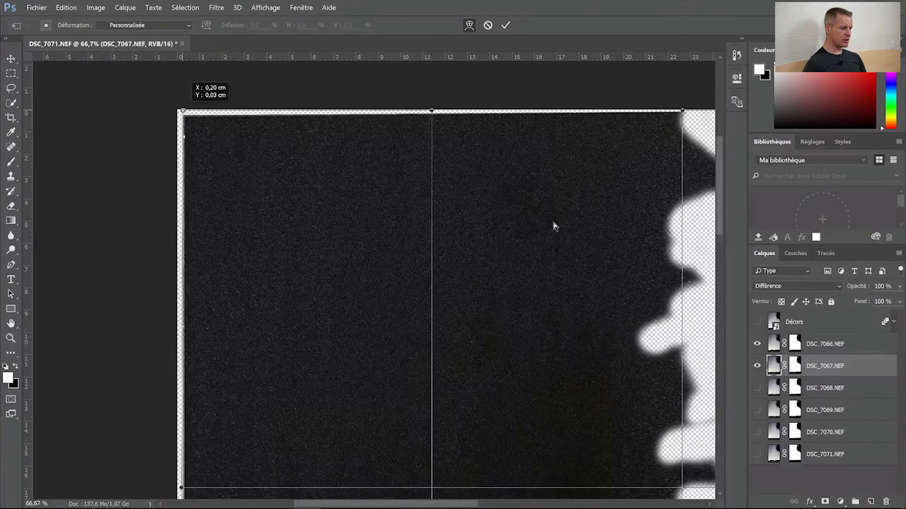
Continue warping DSC_7067.NEF by moving its upper-right corner to about X 33.77 cm, Y 0.05 cm
drag(547, 505, 549, 505)
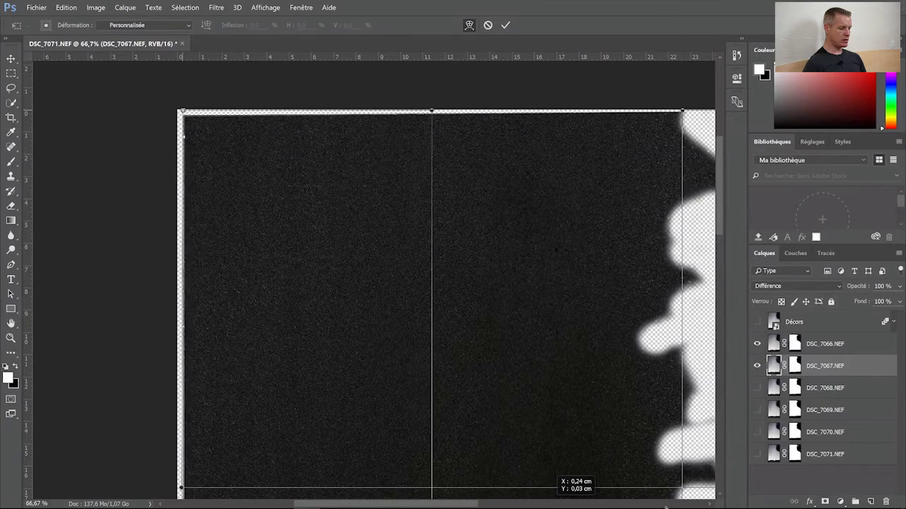
click(501, 505)
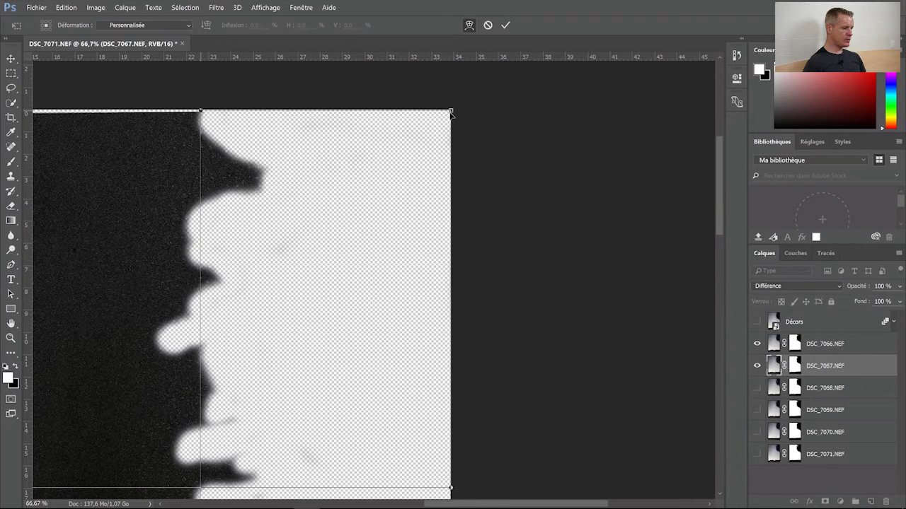
drag(451, 111, 449, 112)
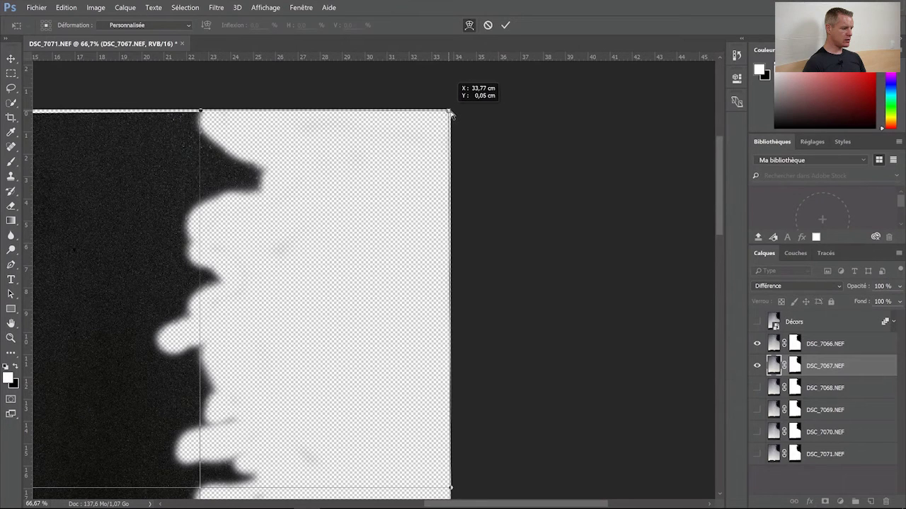
Shift the lower warp point on the right edge of DSC_7067.NEF slightly inward to cancel the remaining stars, and apply the warp
click(718, 404)
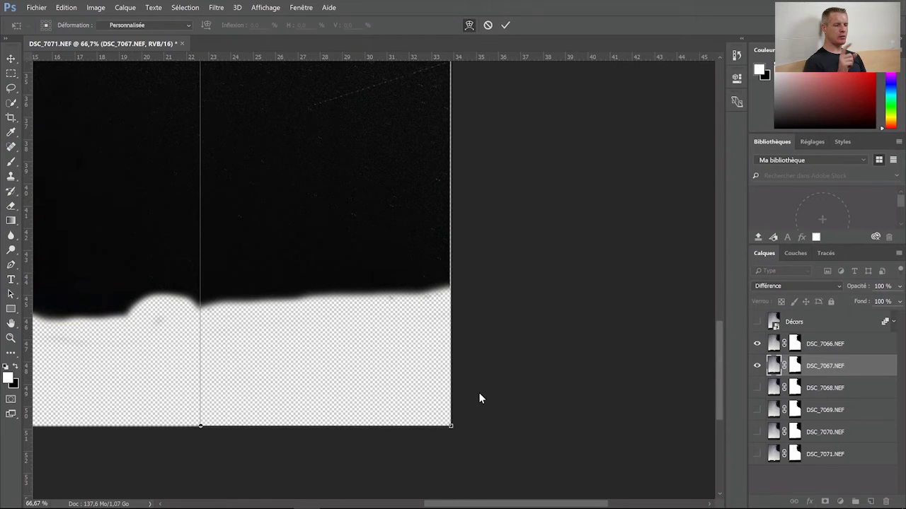
scroll(509, 349, up, 2)
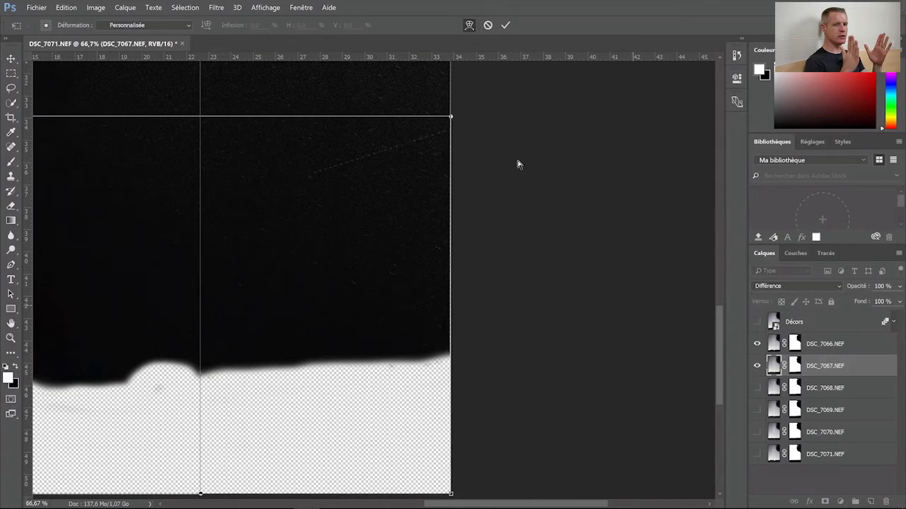
scroll(488, 148, up, 2)
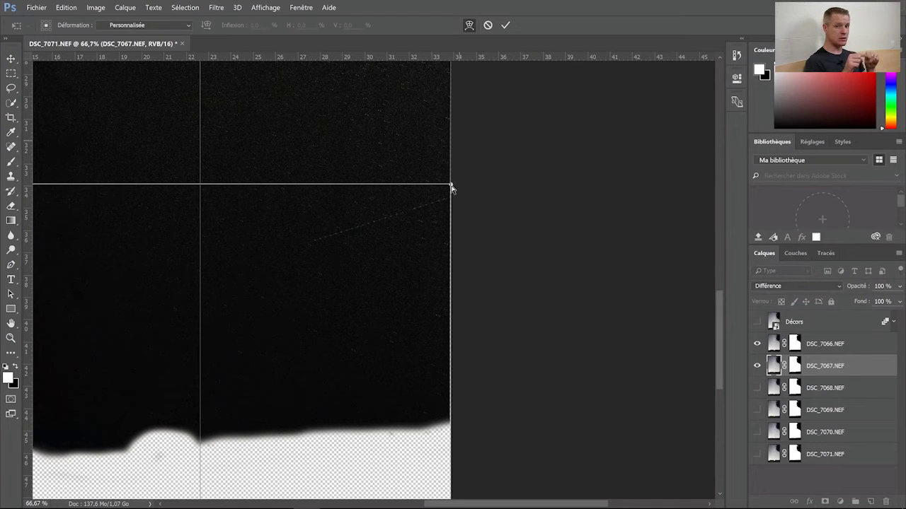
drag(451, 187, 448, 189)
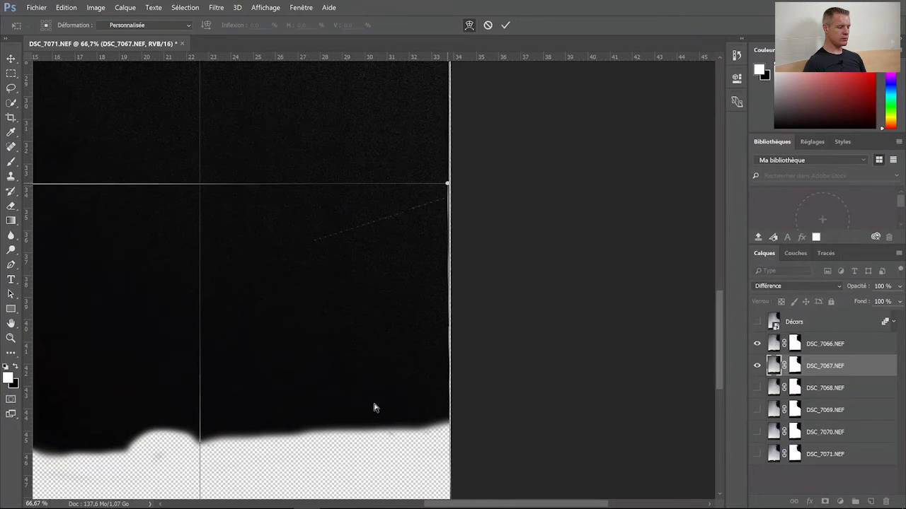
scroll(373, 407, left, 10)
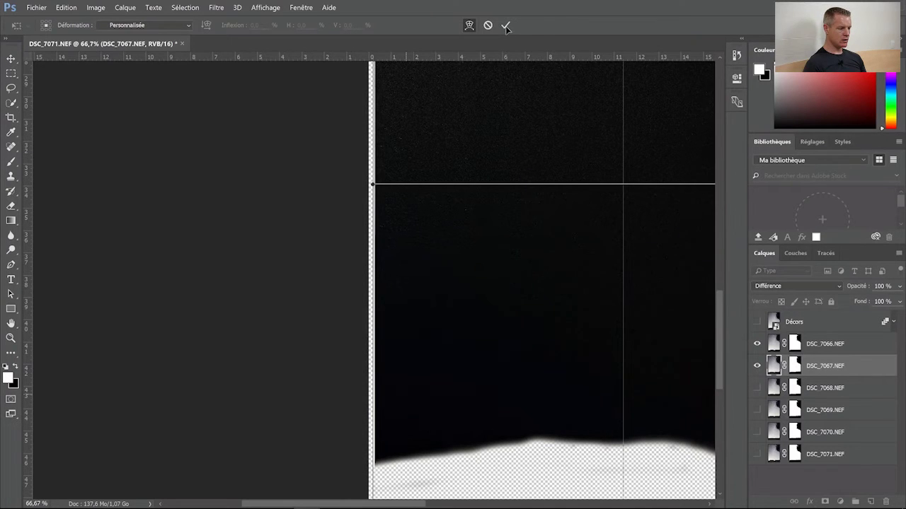
key(z)
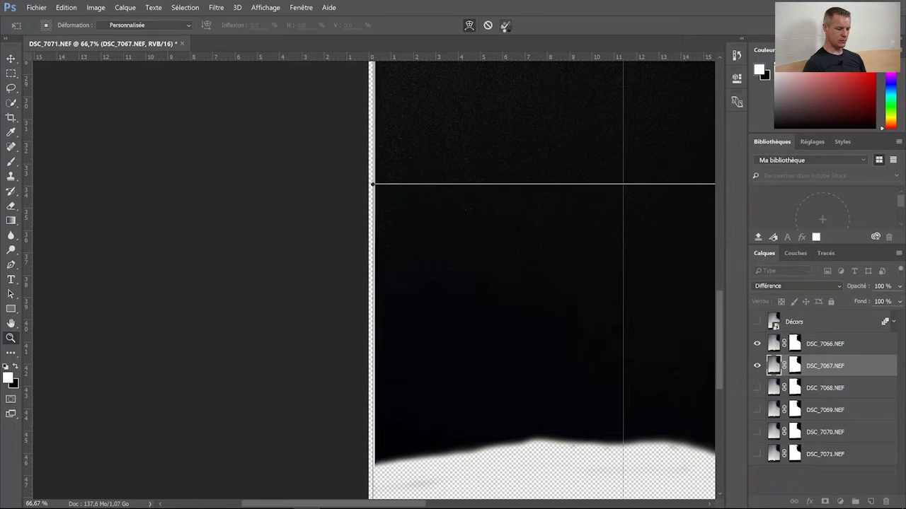
click(505, 25)
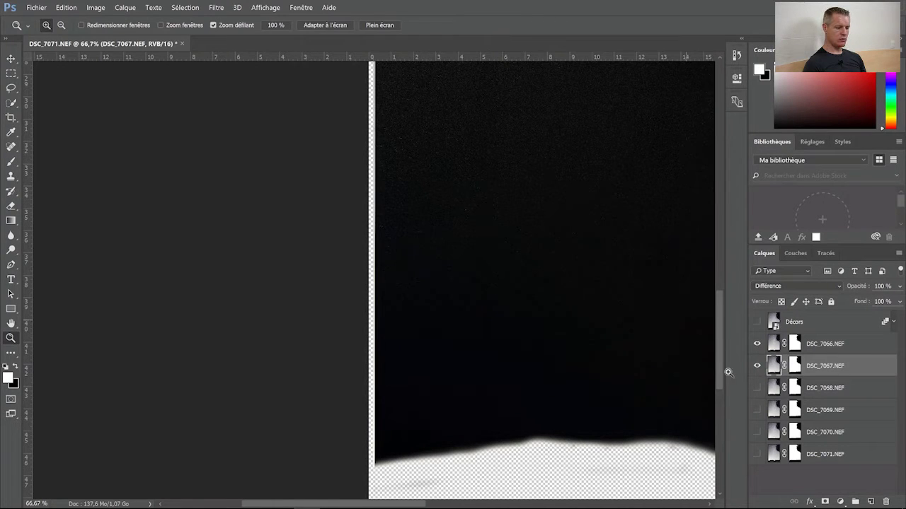
Hide DSC_7067.NEF and show DSC_7068.NEF to compare its upper-left sky with DSC_7066.NEF
click(757, 366)
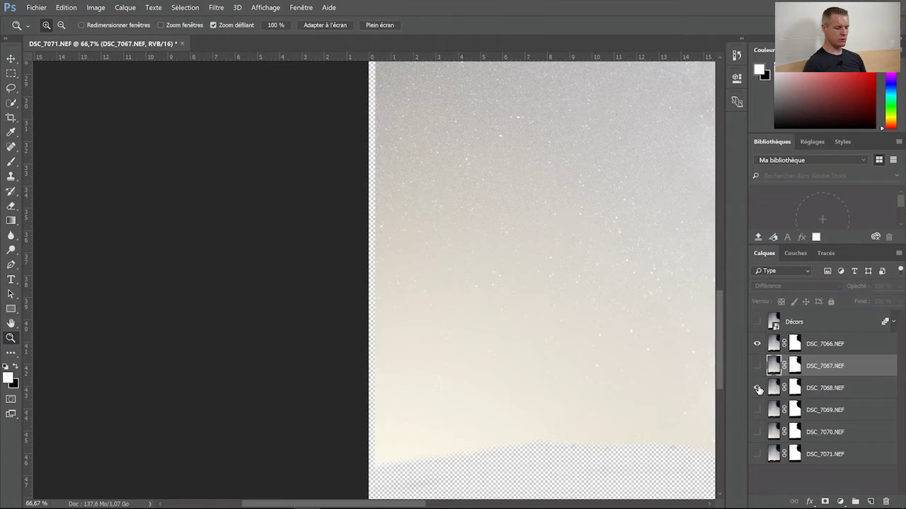
click(757, 389)
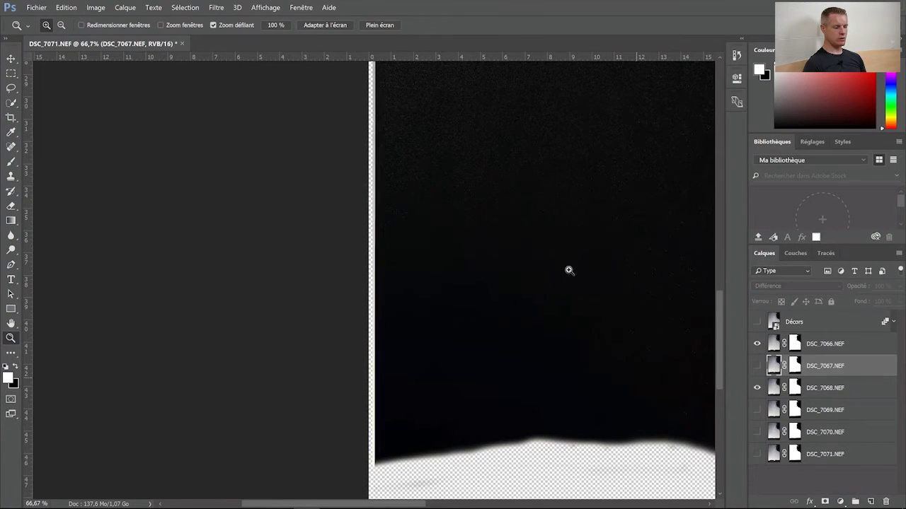
click(719, 121)
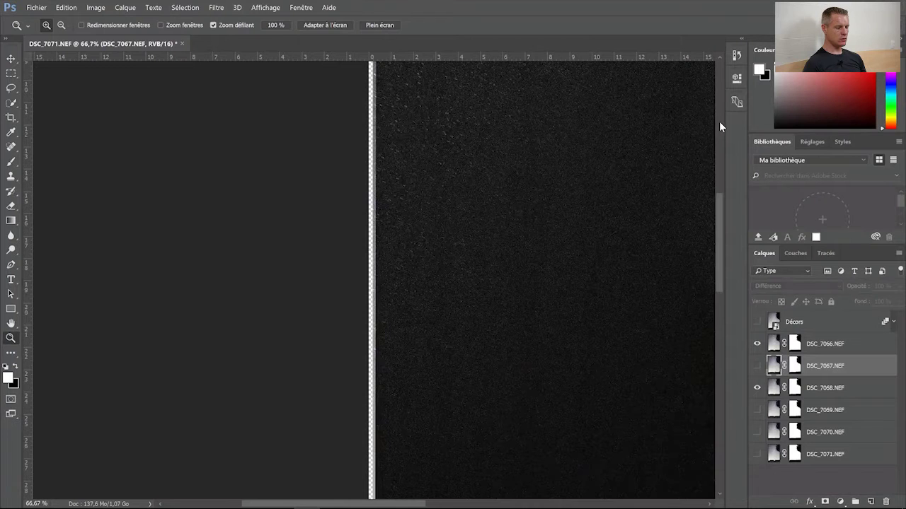
drag(719, 204, 721, 150)
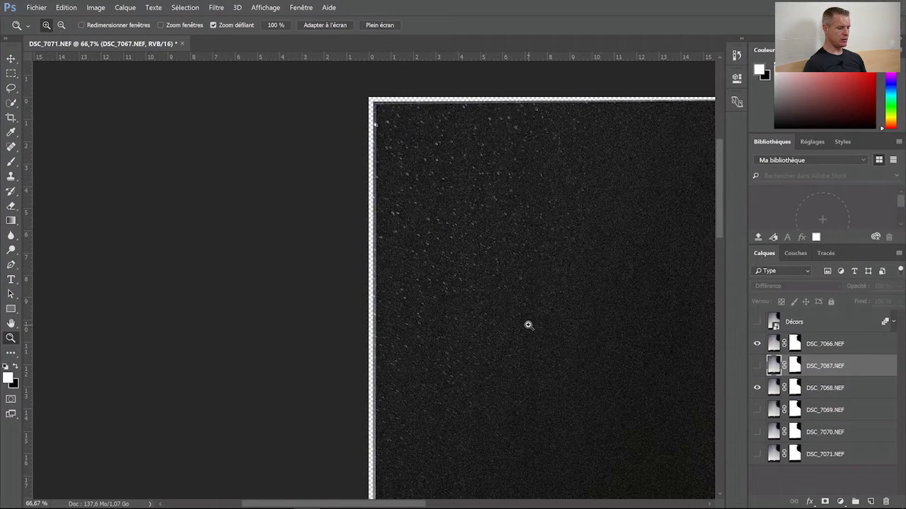
Warp DSC_7068.NEF by adjusting its upper-left corner and moving its upper-right corner slightly inward until the stars match DSC_7066.NEF
click(10, 75)
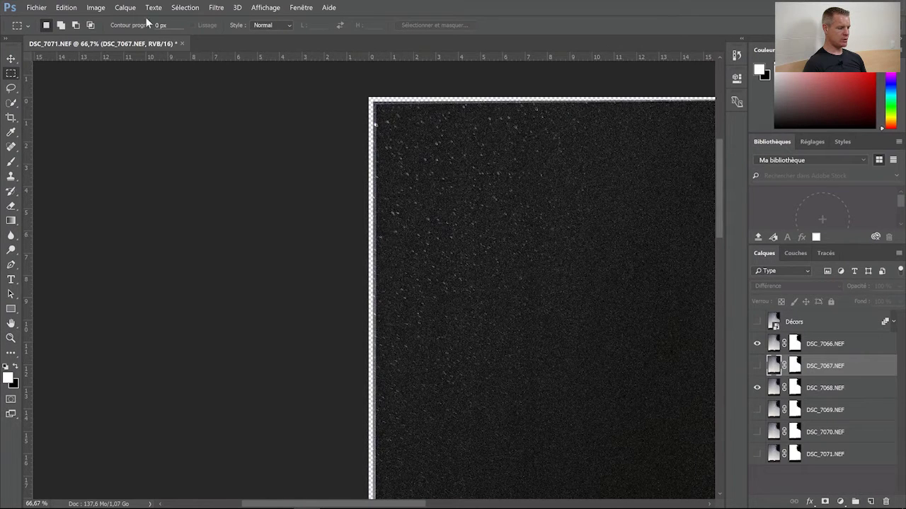
click(829, 388)
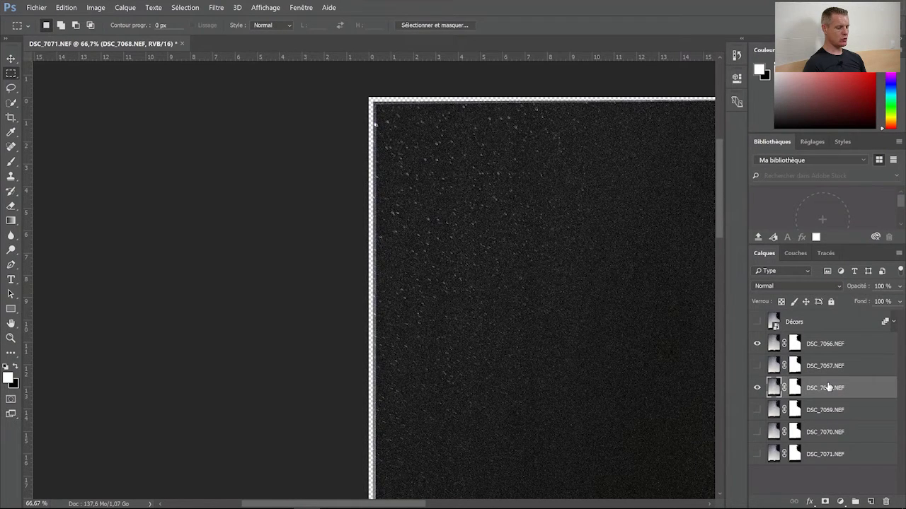
key(ctrl+t)
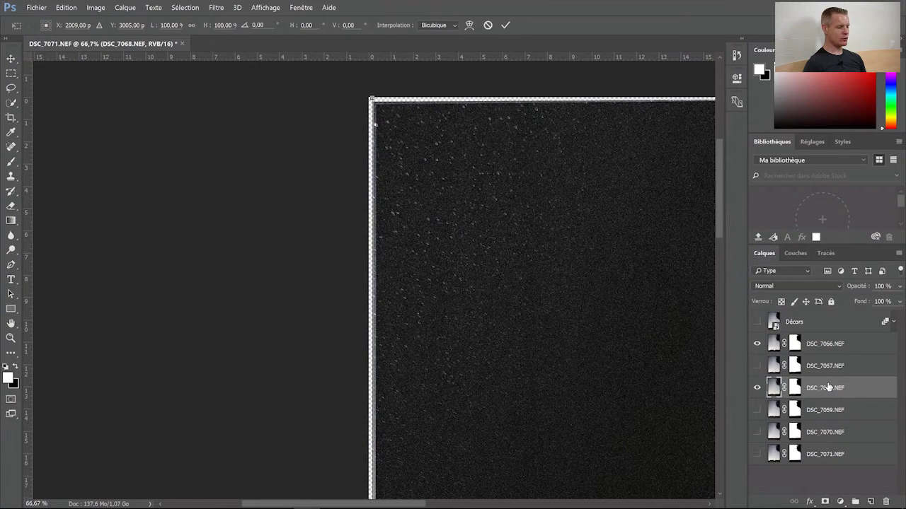
click(471, 26)
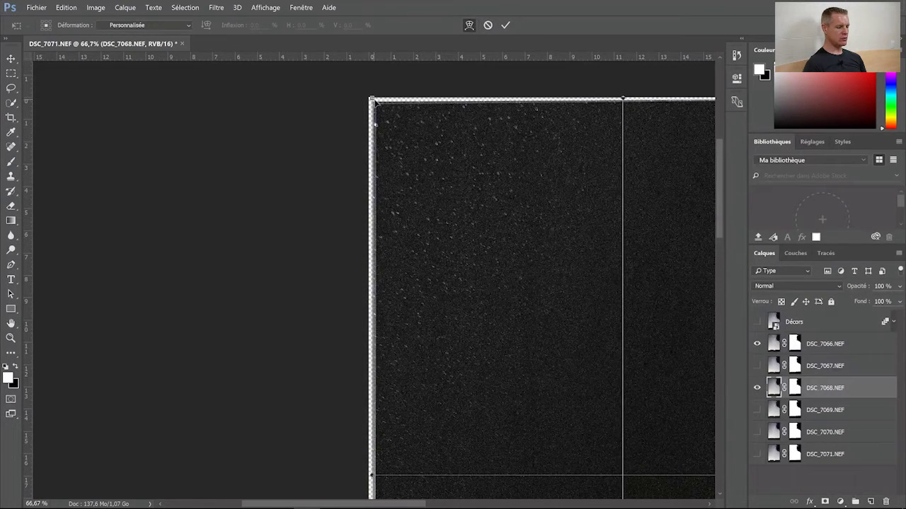
drag(376, 103, 408, 121)
click(437, 504)
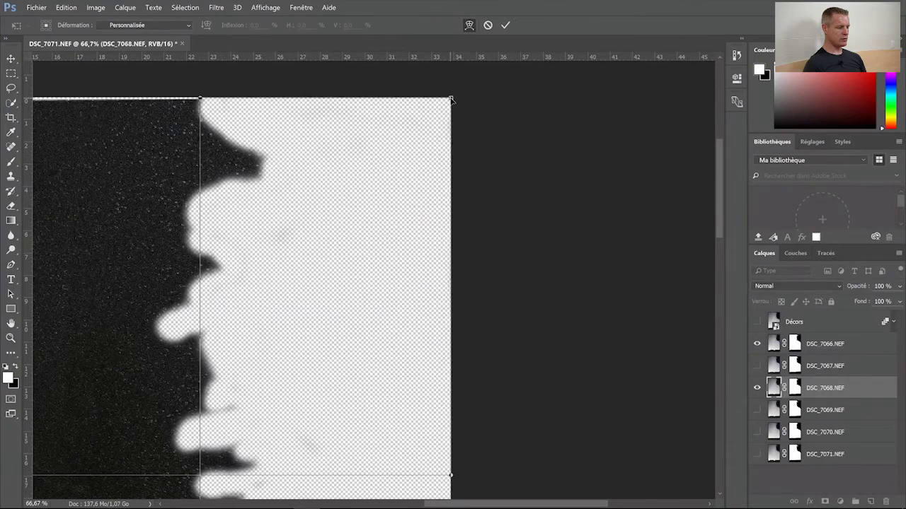
drag(448, 99, 448, 98)
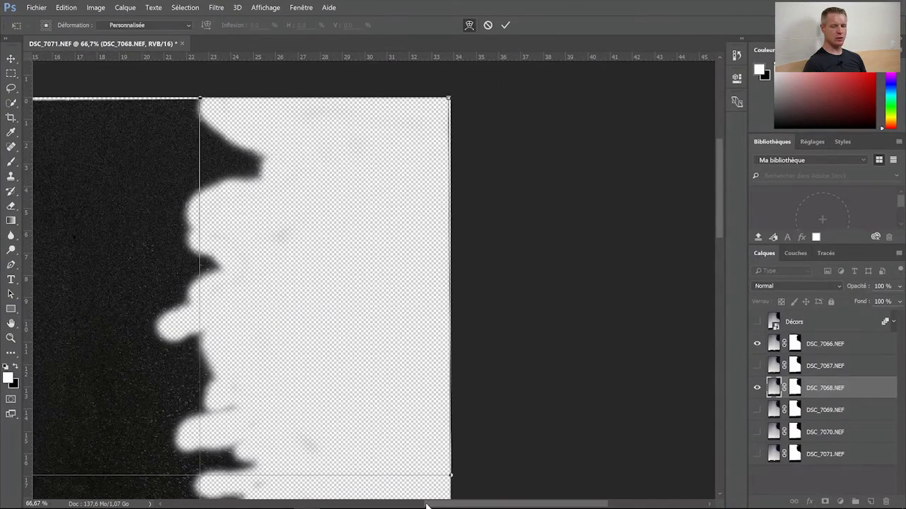
Move the lower-right corner and the upper right-edge warp point of DSC_7068.NEF slightly inward, and apply the warp
drag(426, 505, 368, 504)
drag(723, 185, 720, 354)
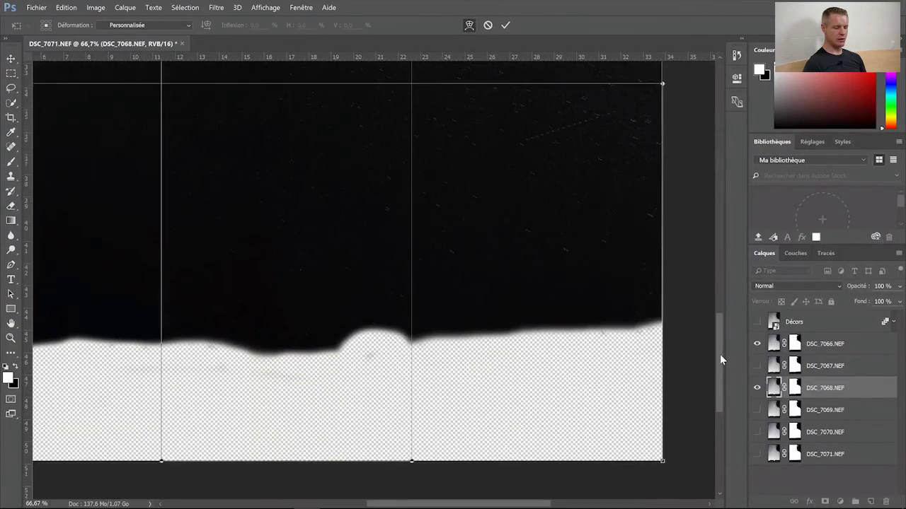
drag(660, 464, 658, 461)
drag(720, 321, 721, 250)
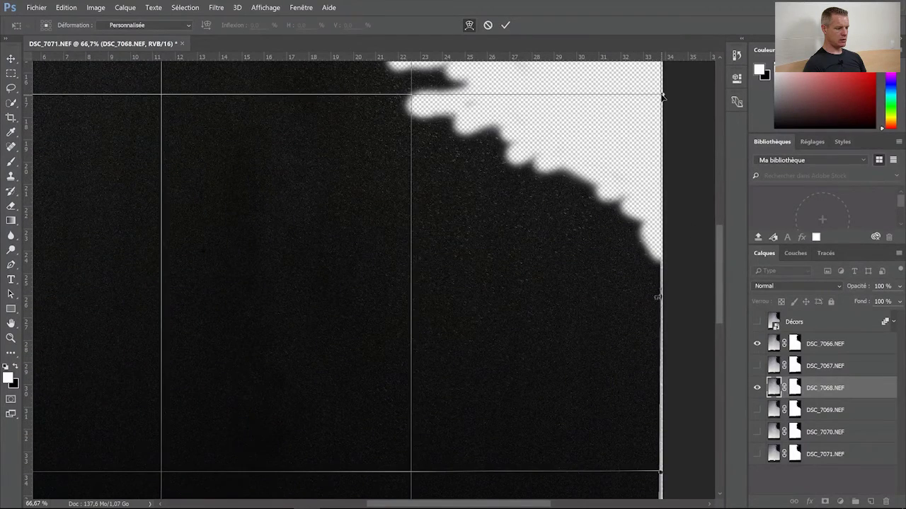
drag(659, 97, 658, 96)
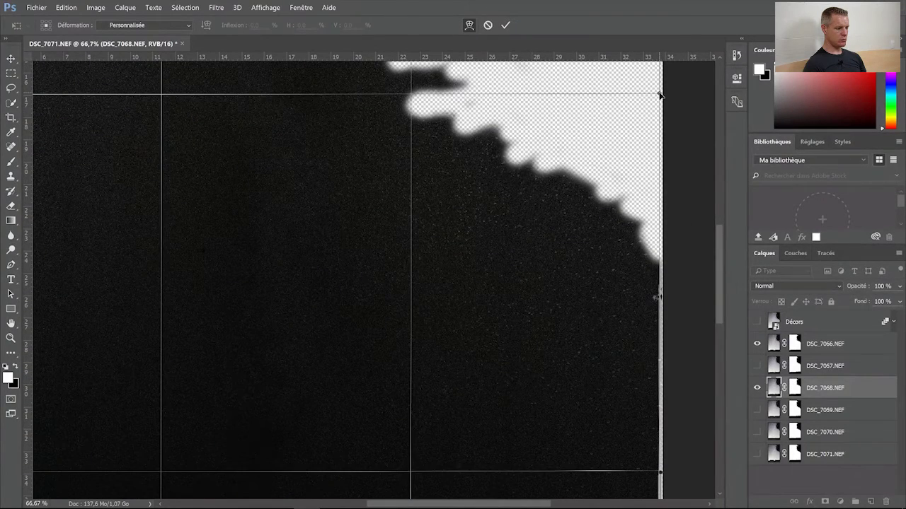
click(719, 233)
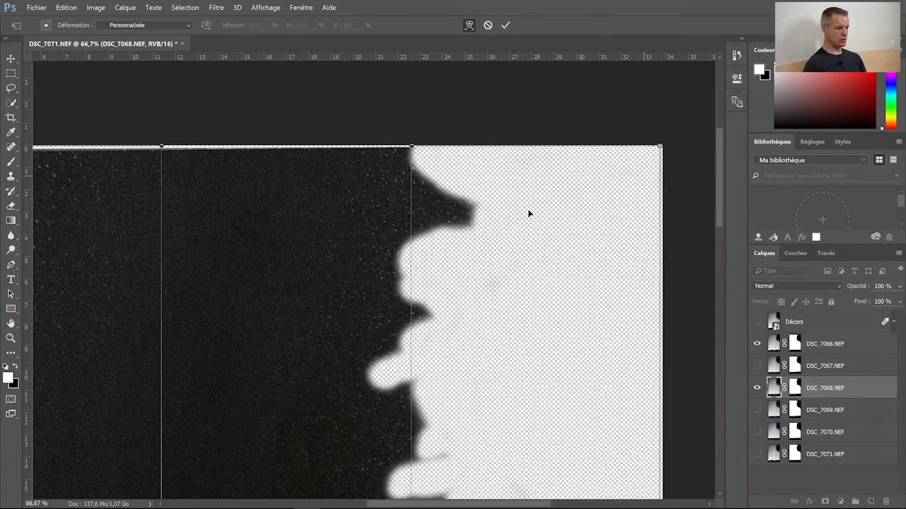
click(506, 25)
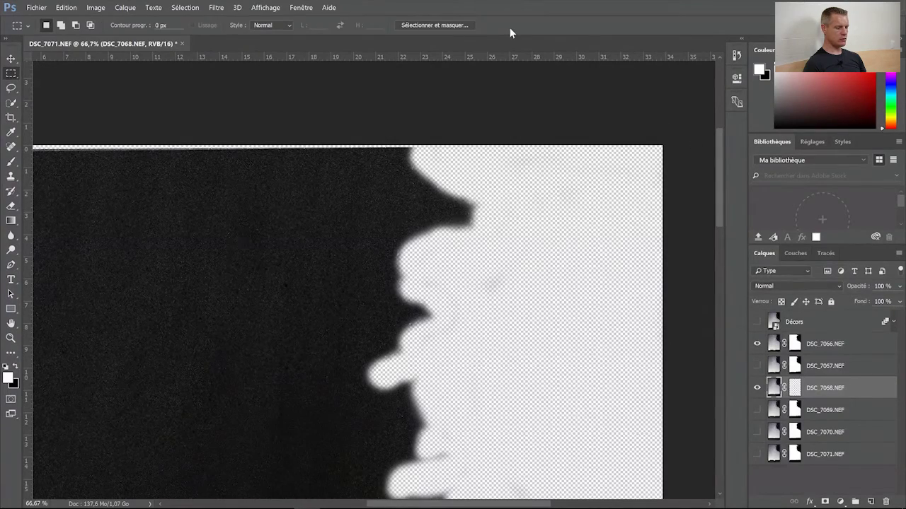
Show DSC_7069.NEF instead of DSC_7068.NEF and warp it by nudging its upper-right corner to align the stars
click(757, 410)
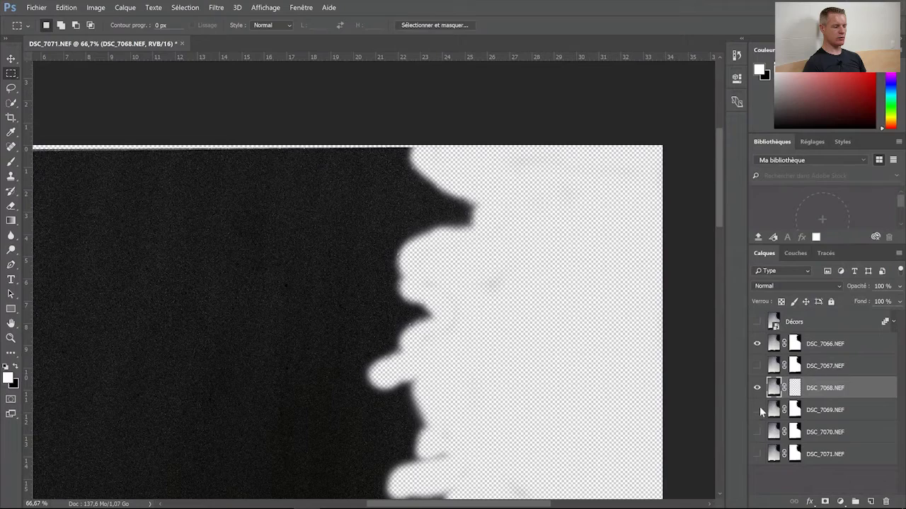
click(814, 411)
key(ctrl+t)
click(469, 25)
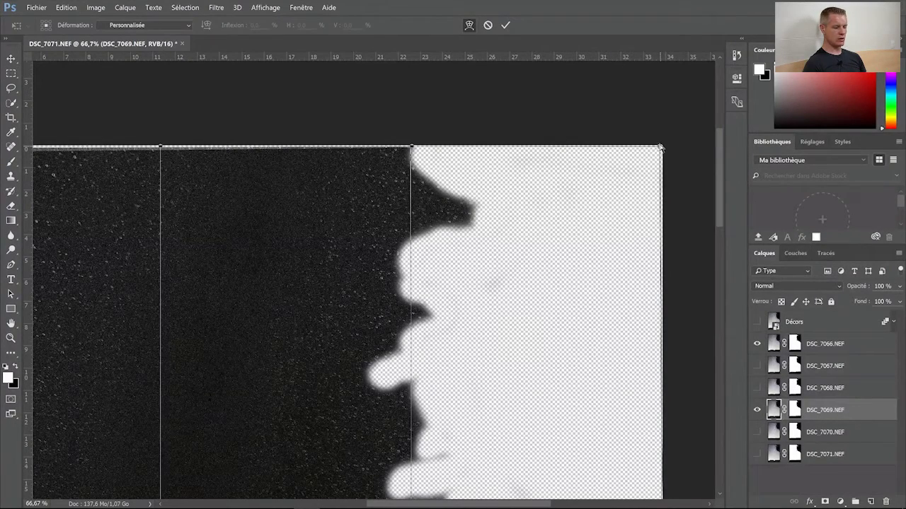
click(670, 159)
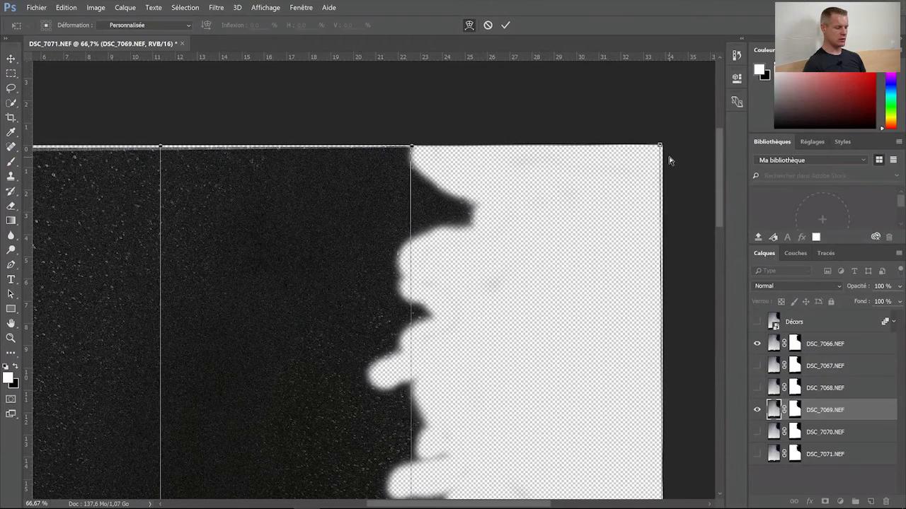
Move the lower-right corner of DSC_7069.NEF to about X 33.61 cm, Y 50.76 cm and its lower right-edge warp point slightly inward
click(718, 460)
click(719, 460)
drag(659, 423, 658, 420)
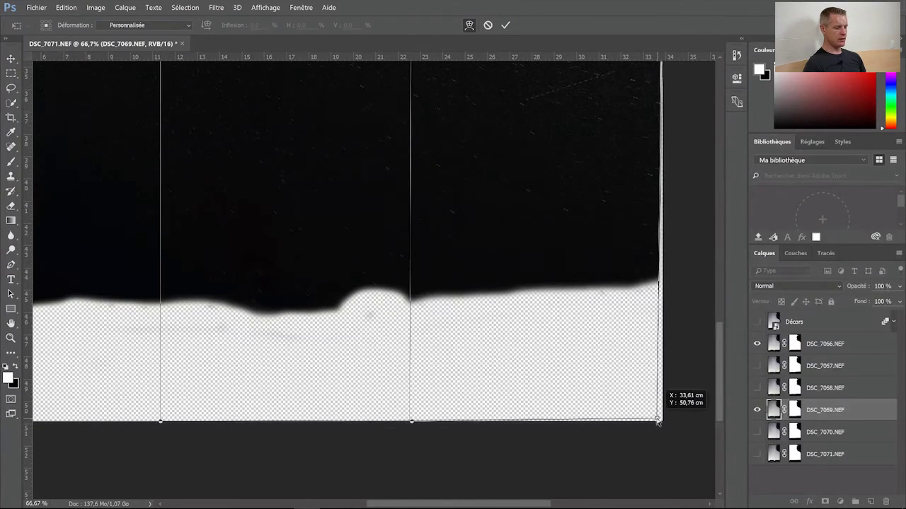
scroll(718, 300, up, 3)
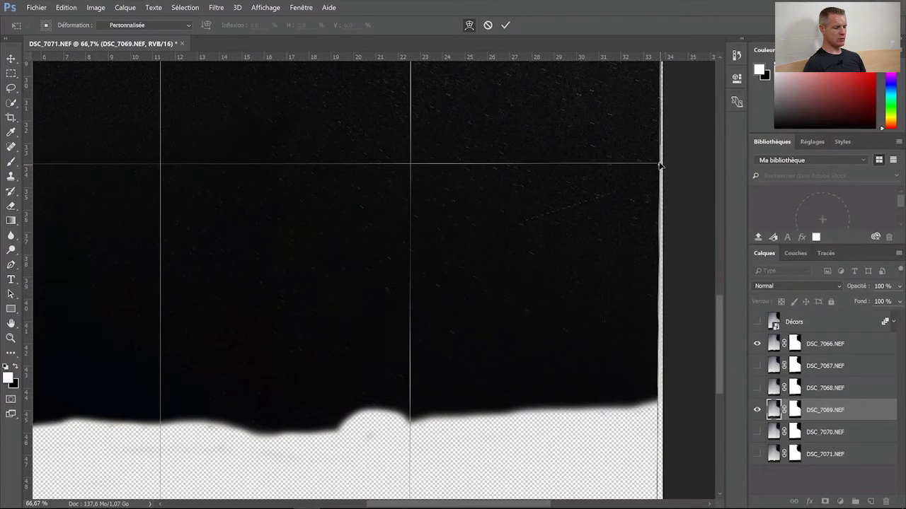
drag(659, 166, 657, 167)
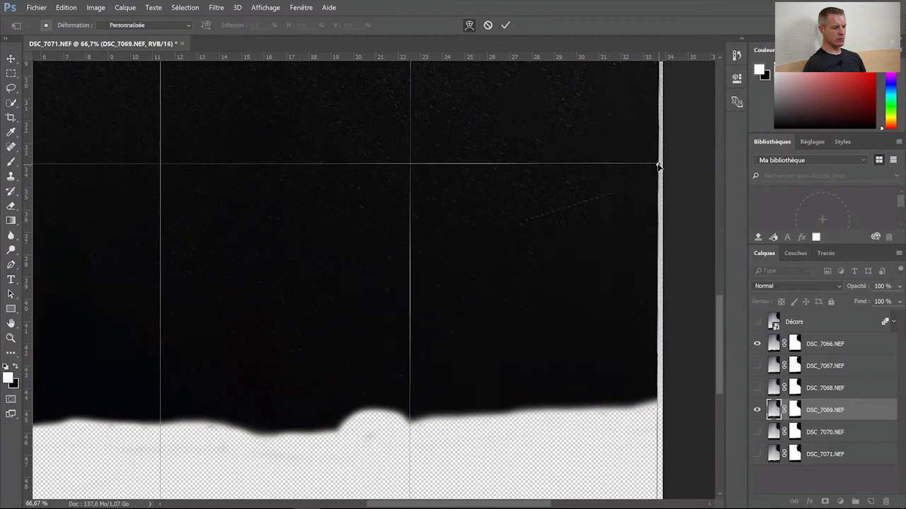
Fine-tune the upper warp point on the right edge of DSC_7069.NEF so the stars beside the treeline match DSC_7066.NEF
scroll(716, 265, up, 2)
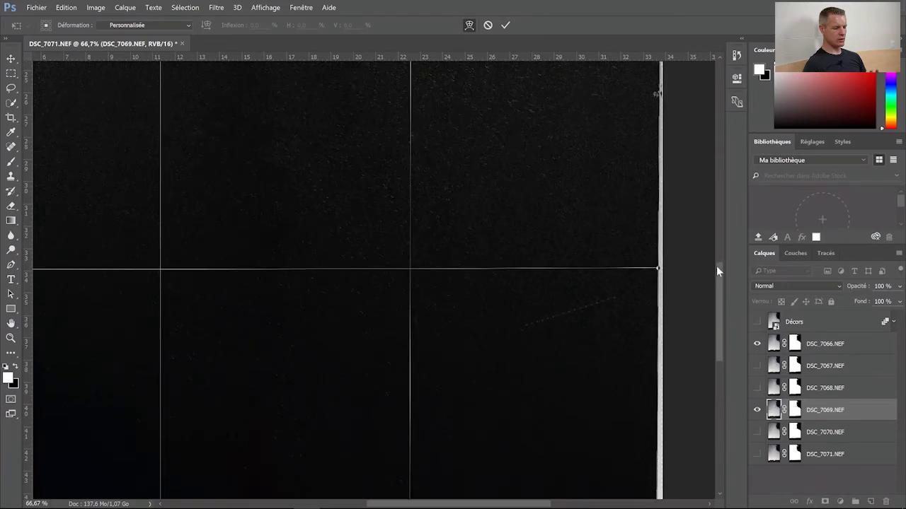
drag(662, 240, 657, 246)
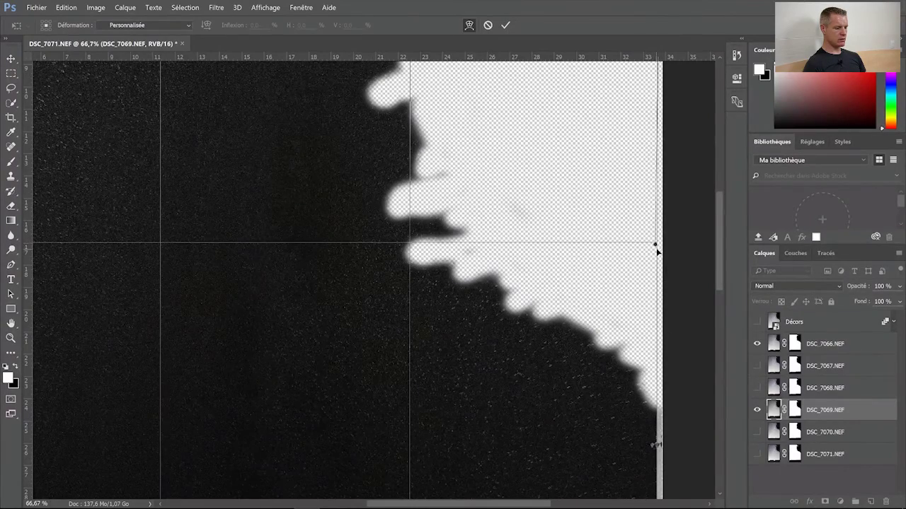
drag(656, 246, 658, 246)
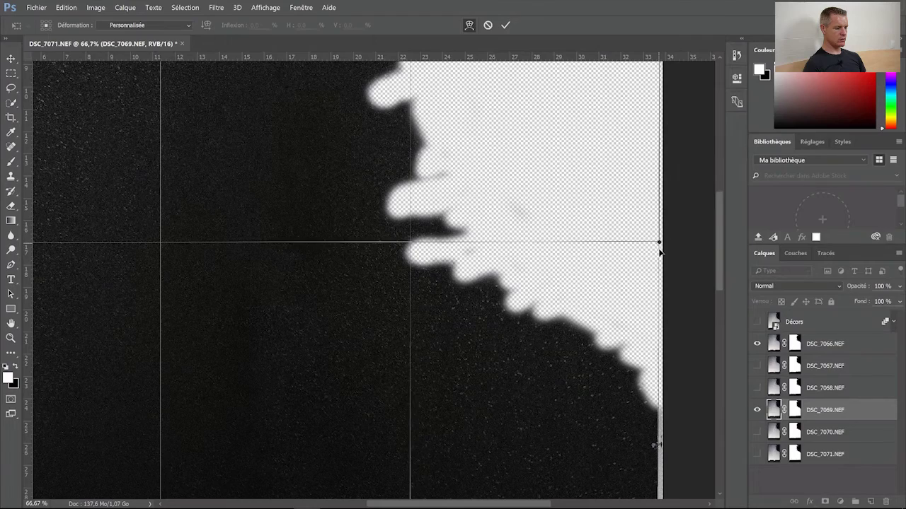
drag(460, 503, 354, 502)
drag(717, 198, 718, 148)
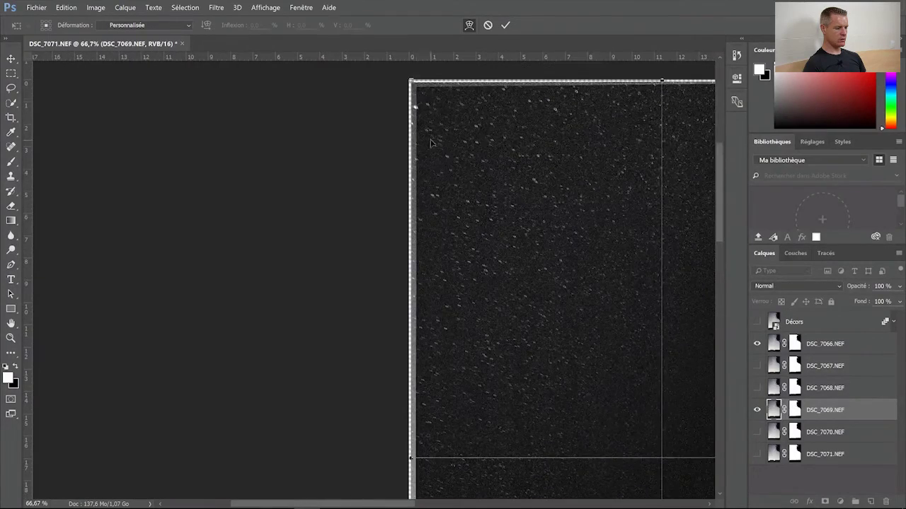
Nudge the upper inner warp point beside the treeline on DSC_7069.NEF slightly left, and apply the warp
drag(718, 181, 718, 259)
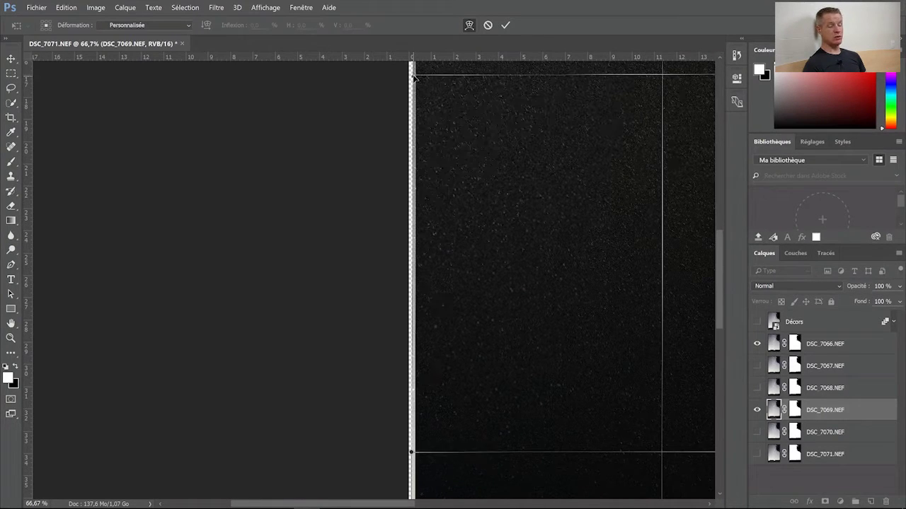
click(667, 505)
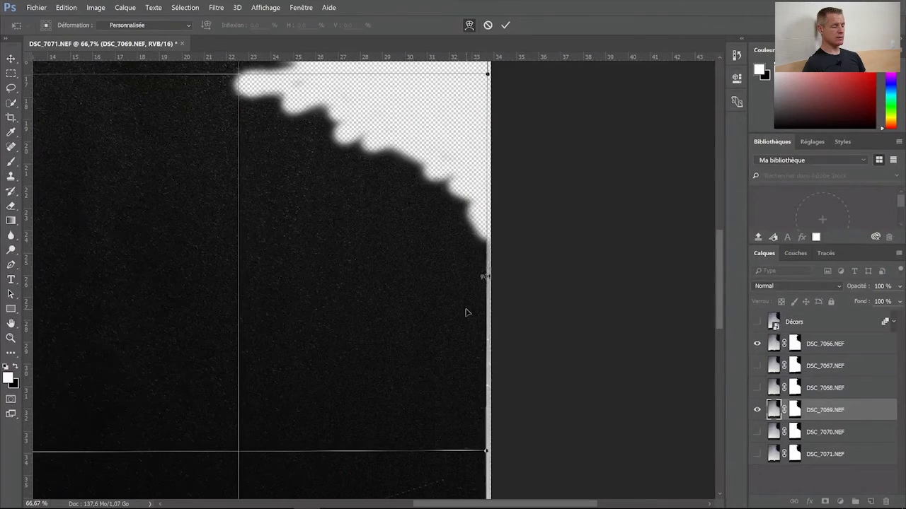
scroll(240, 78, up, 3)
drag(457, 506, 420, 505)
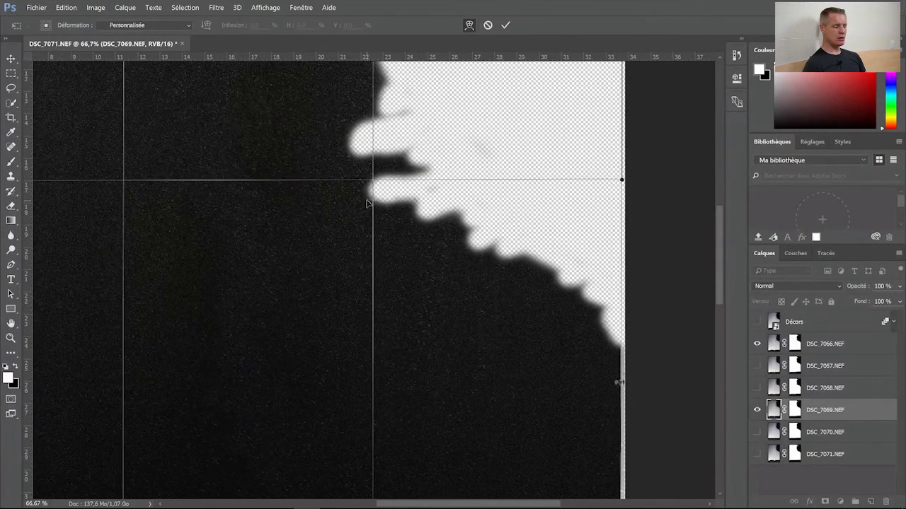
drag(375, 184, 372, 184)
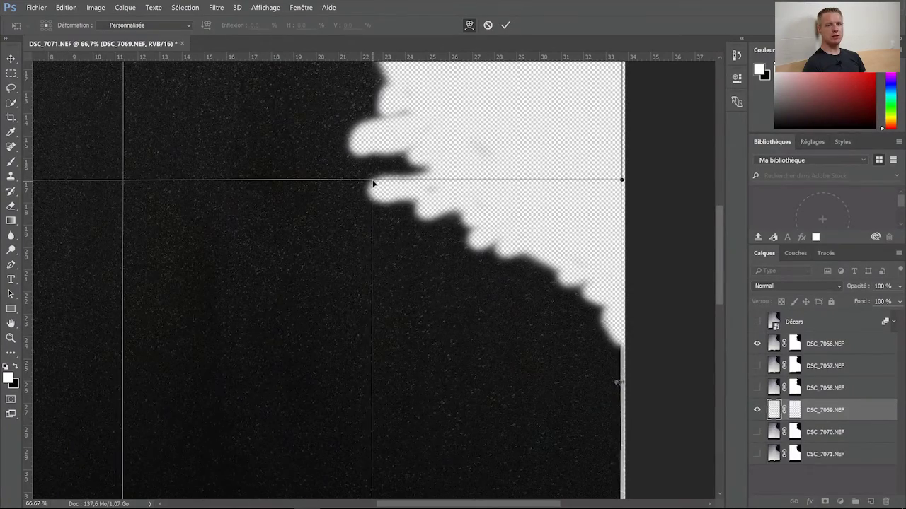
scroll(603, 263, up, 5)
scroll(645, 362, up, 2)
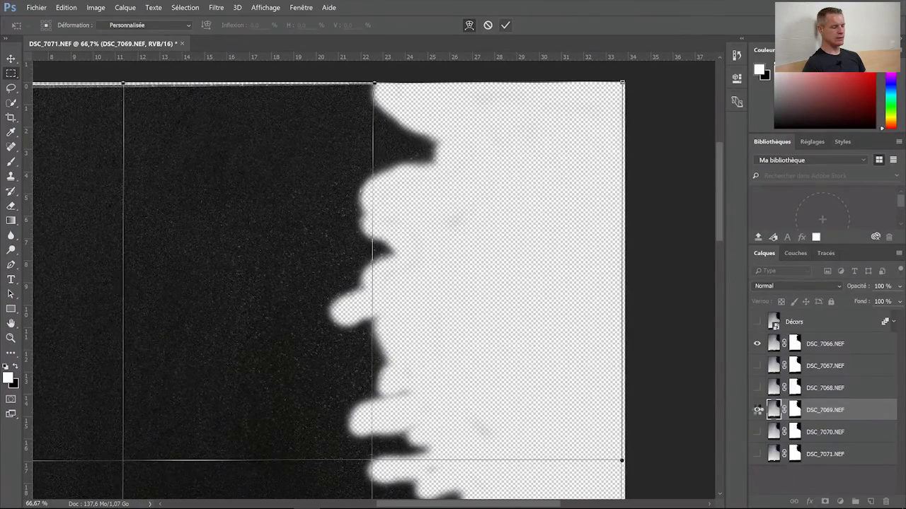
key(Return)
Show DSC_7070.NEF instead of DSC_7069.NEF and start warping it by moving its upper-right corner slightly inward
click(758, 409)
click(757, 432)
click(824, 431)
key(ctrl+t)
click(469, 25)
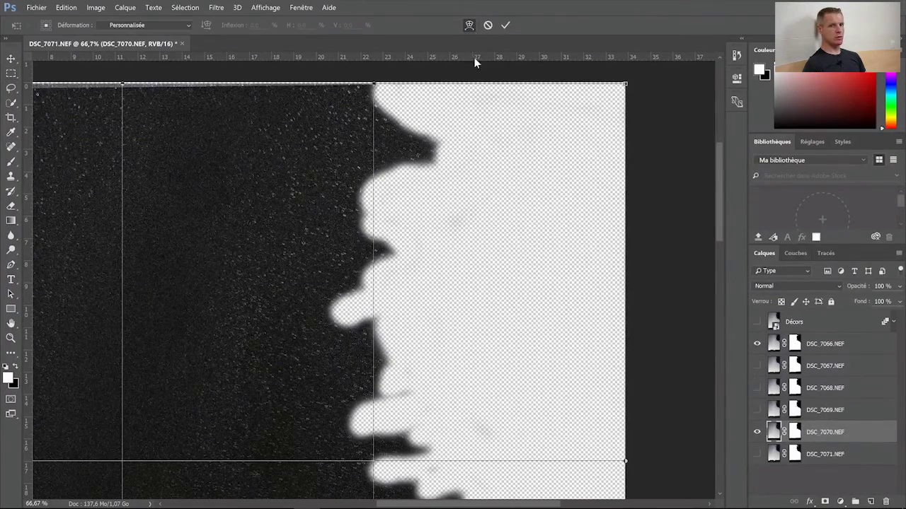
drag(626, 83, 621, 83)
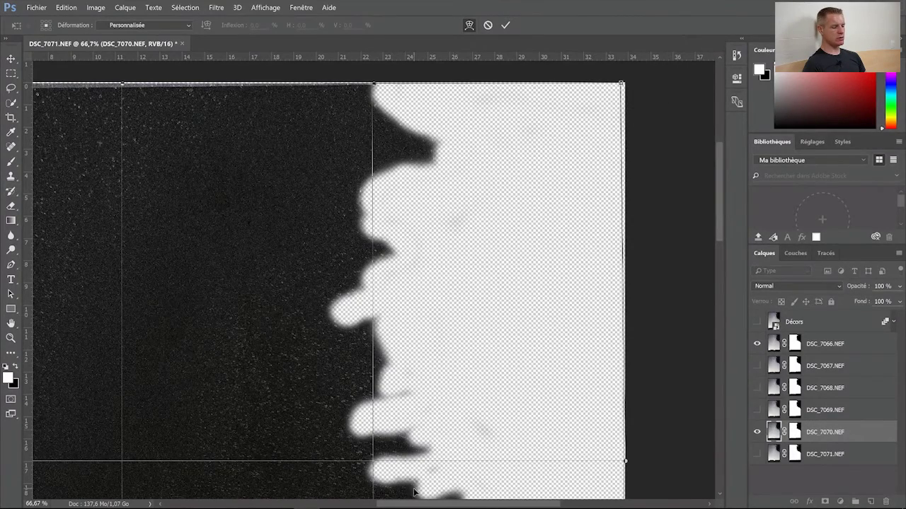
Move the lower-right corner and both right-edge warp points of DSC_7070.NEF slightly inward to align the stars
click(719, 489)
click(720, 489)
drag(620, 362, 613, 360)
scroll(626, 92, up, 3)
drag(626, 92, 620, 91)
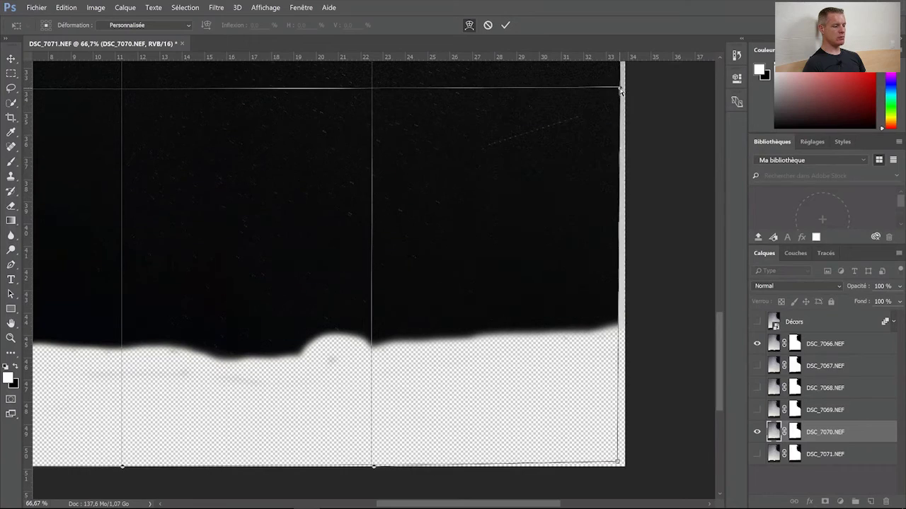
scroll(720, 323, up, 5)
drag(626, 142, 618, 142)
Nudge the upper warp point on the left edge of DSC_7070.NEF slightly inward and down
drag(717, 272, 718, 173)
drag(546, 505, 366, 505)
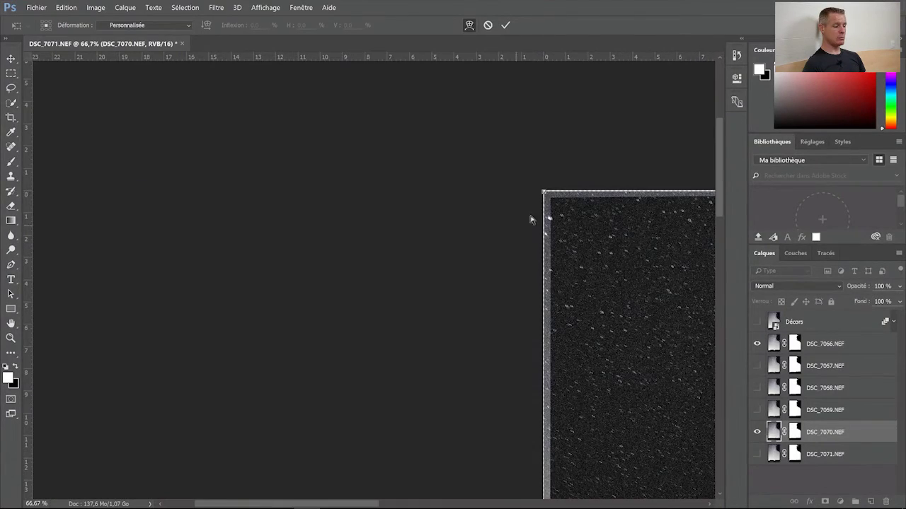
drag(720, 187, 720, 237)
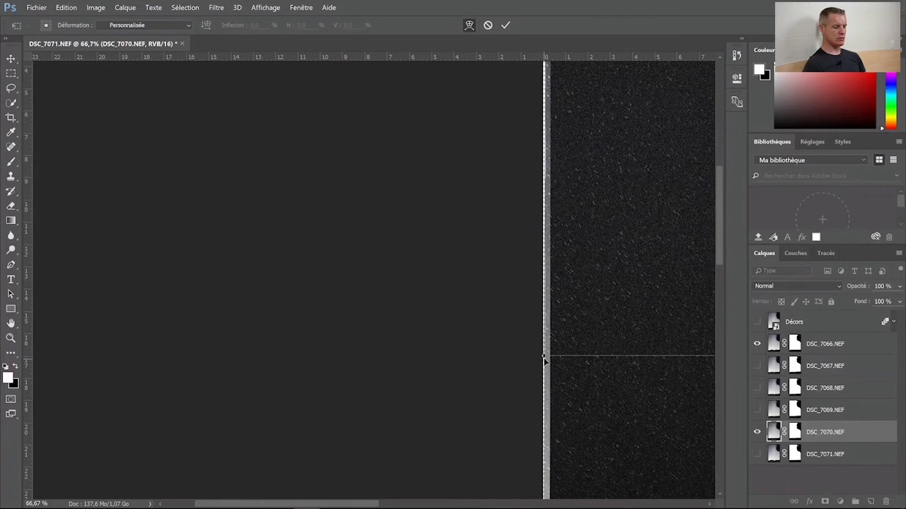
drag(544, 357, 547, 360)
Nudge the lower inner warp point of DSC_7070.NEF, nearest the right edge, slightly up and left
click(719, 382)
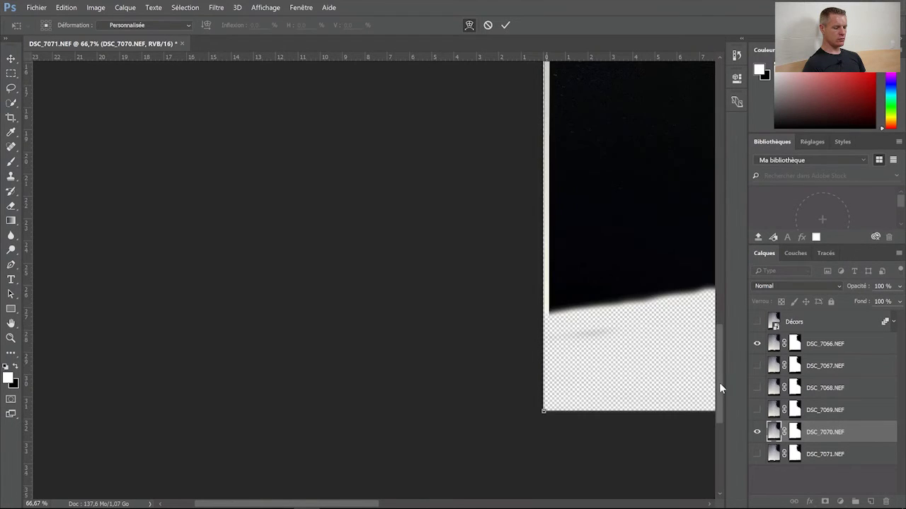
drag(366, 503, 500, 503)
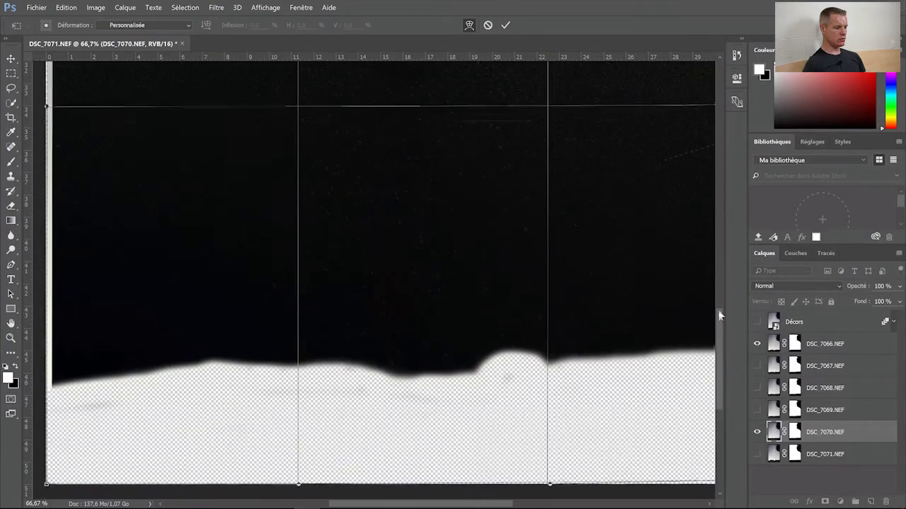
scroll(546, 329, up, 3)
drag(548, 328, 546, 325)
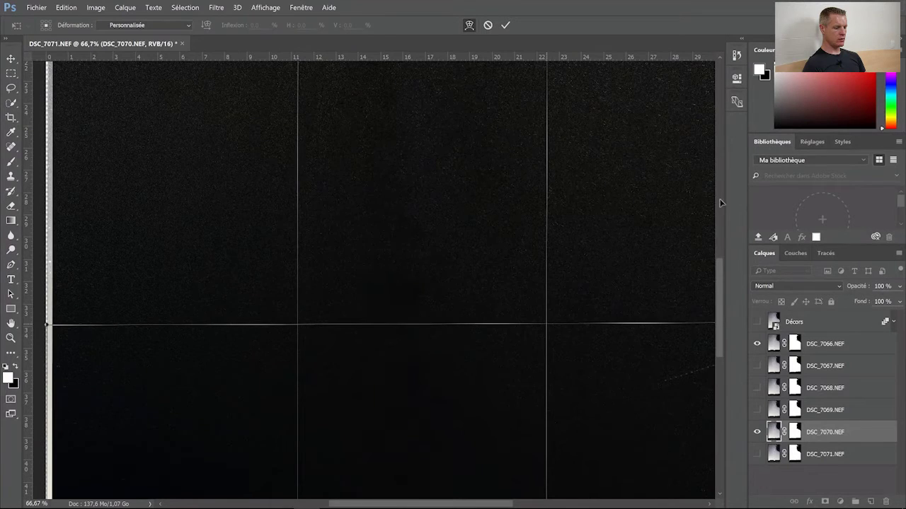
Ease the upper right-edge warp point of DSC_7070.NEF slightly back outward to match the stars beside the treeline
scroll(631, 276, up, 3)
drag(508, 506, 563, 504)
drag(719, 252, 718, 228)
drag(595, 130, 598, 130)
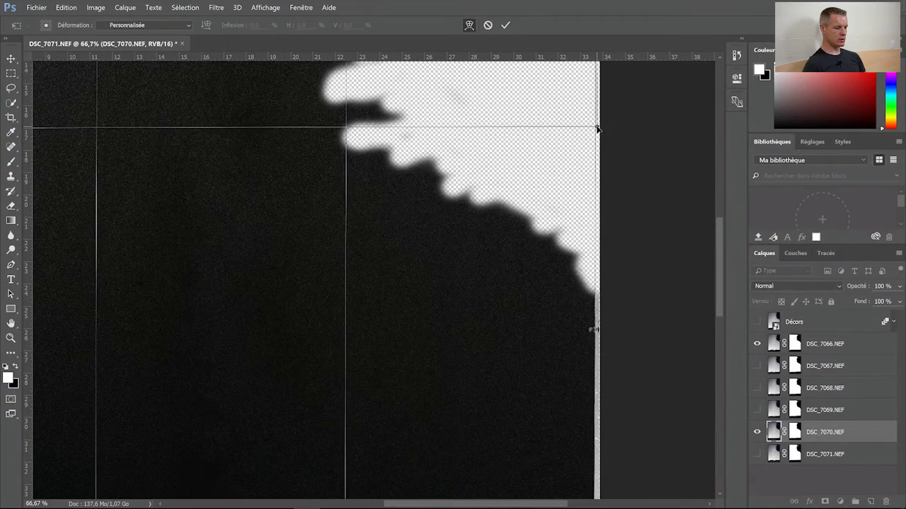
Fine-tune the upper-left corner of DSC_7070.NEF and apply the warp
scroll(718, 200, up, 9)
scroll(460, 493, left, 10)
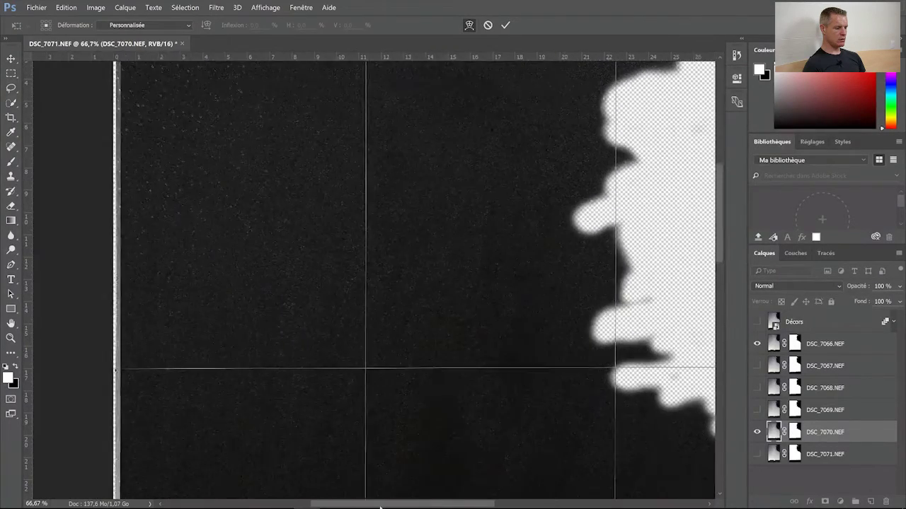
scroll(719, 170, up, 4)
drag(210, 93, 209, 91)
click(505, 25)
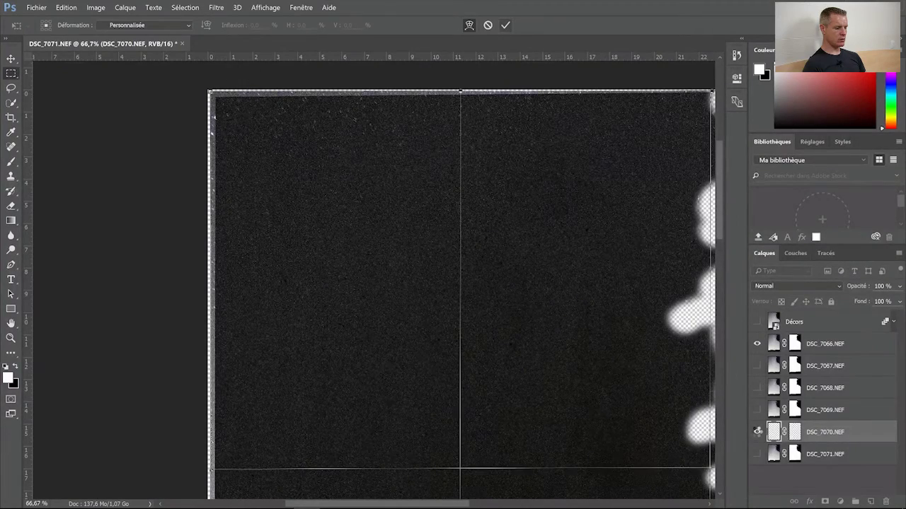
Show DSC_7071.NEF instead of DSC_7070.NEF and warp it by nudging its upper-left corner slightly inward
click(823, 455)
key(ctrl+t)
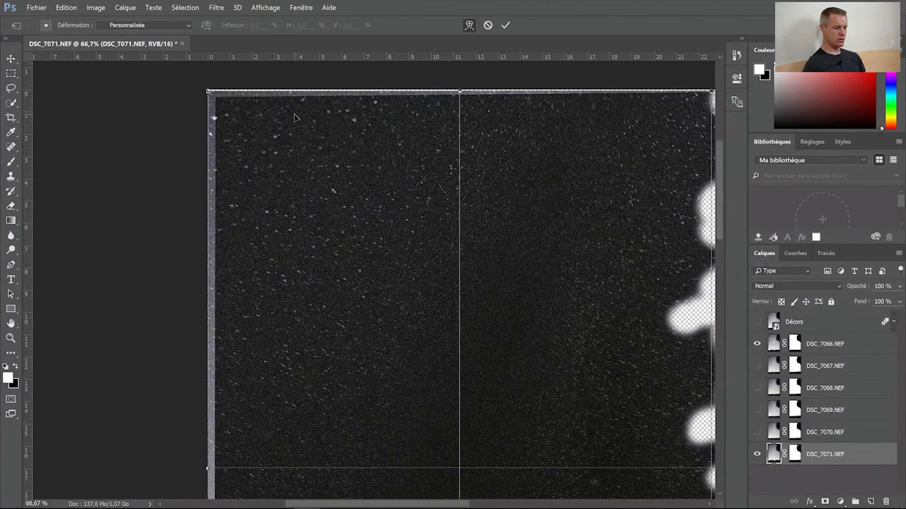
drag(211, 92, 213, 93)
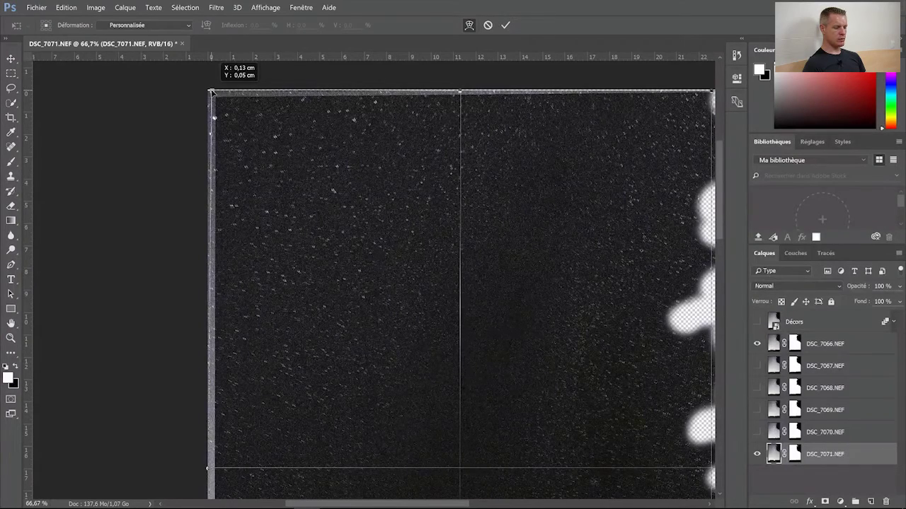
drag(211, 92, 211, 91)
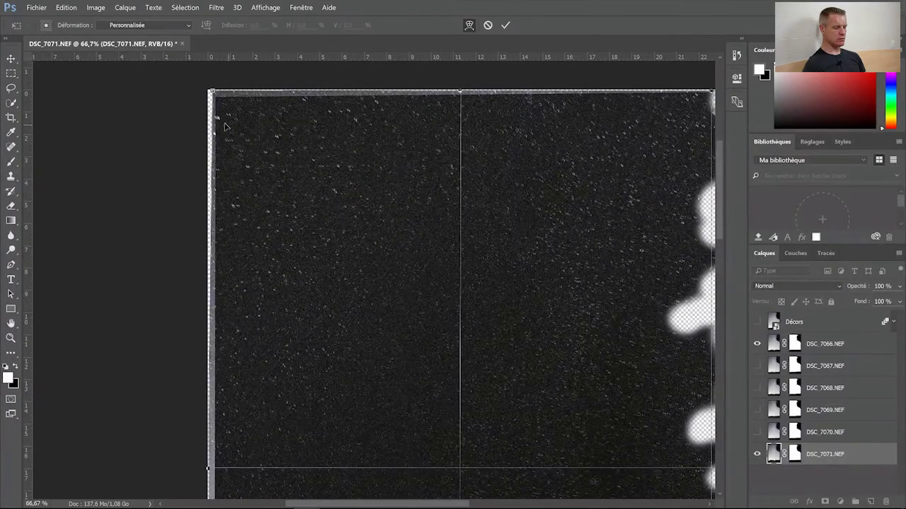
drag(211, 91, 208, 108)
Move the lower-right corner of DSC_7071.NEF to about X 33.31 cm, Y 50.61 cm and its lower right-edge warp point slightly inward
scroll(210, 212, down, 5)
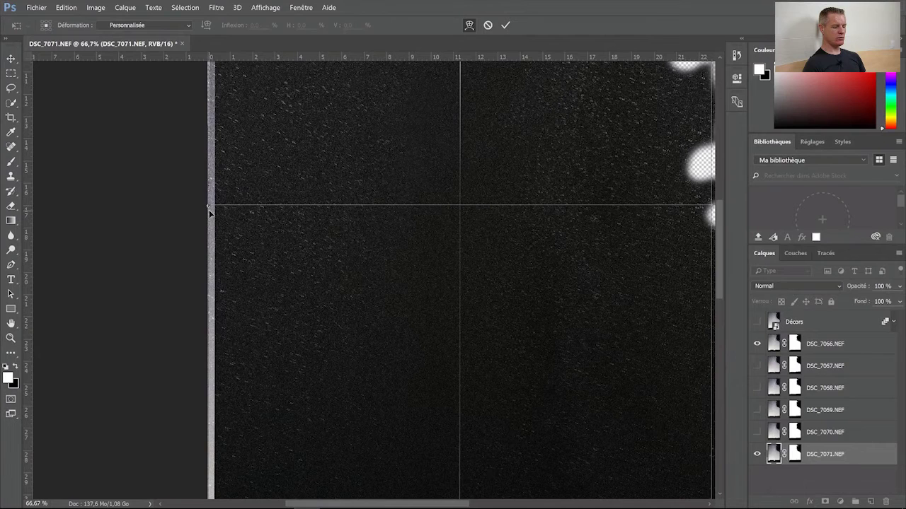
scroll(719, 391, down, 3)
scroll(441, 469, right, 5)
scroll(226, 473, down, 2)
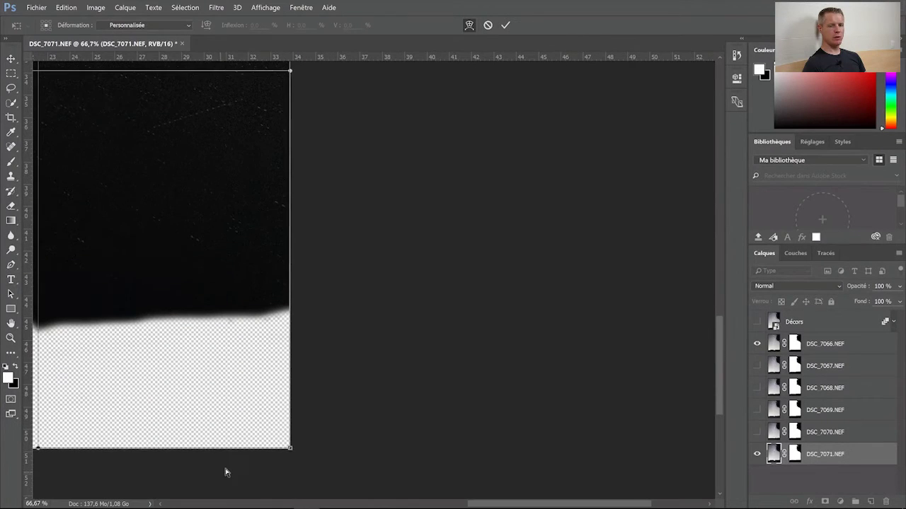
drag(282, 446, 282, 445)
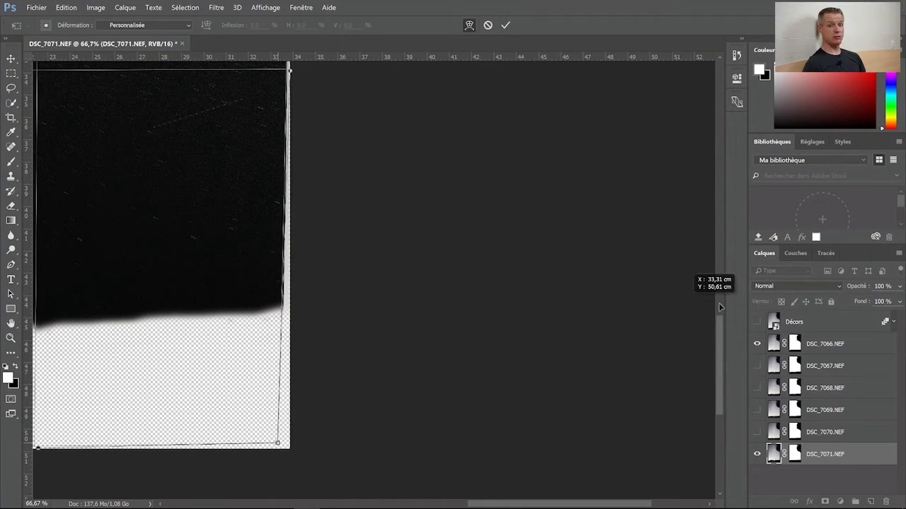
scroll(289, 75, up, 3)
drag(290, 161, 285, 157)
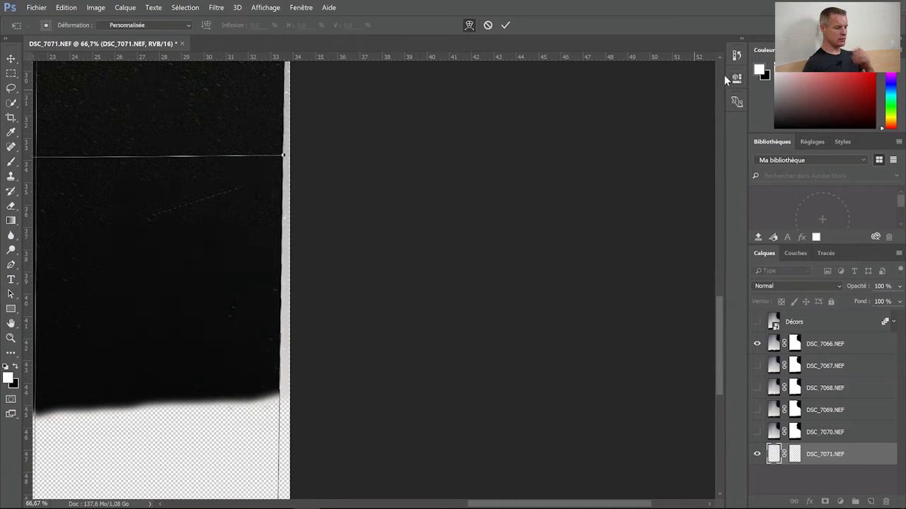
Move the upper right-edge warp point and the upper-right corner of DSC_7071.NEF slightly inward, fine-tuning both against the stars
click(719, 163)
drag(291, 210, 283, 213)
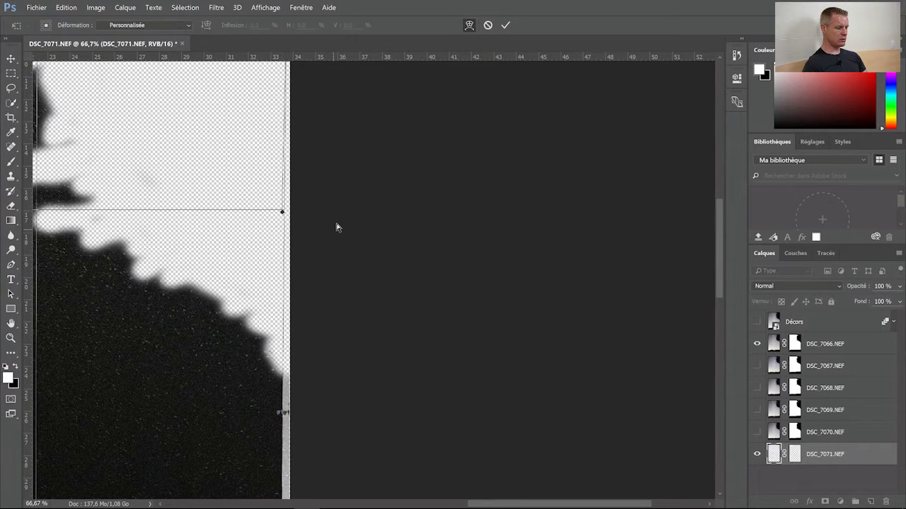
drag(281, 213, 283, 212)
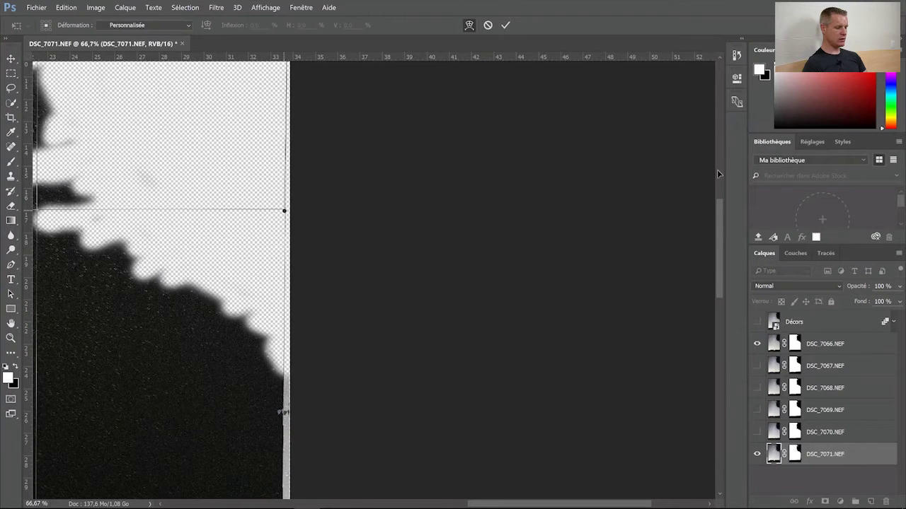
scroll(284, 213, up, 5)
drag(290, 264, 287, 264)
drag(481, 504, 418, 505)
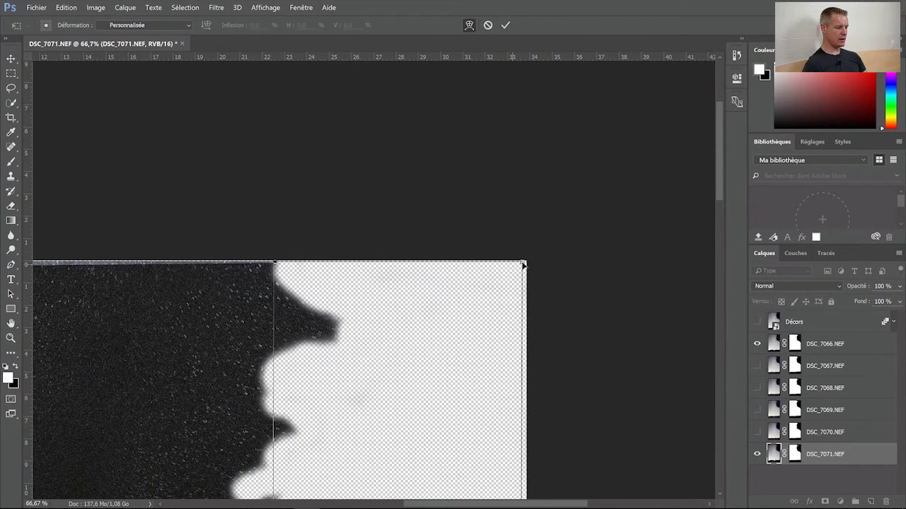
drag(523, 265, 522, 264)
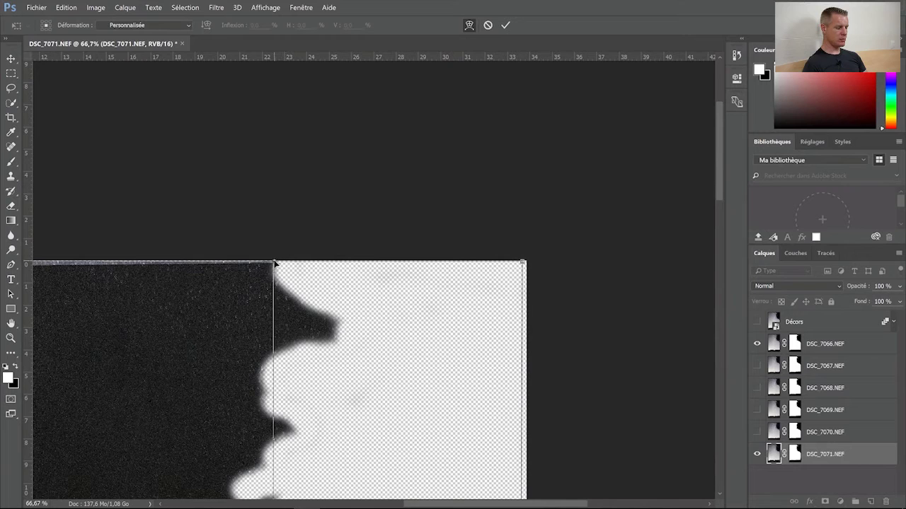
Fine-tune the upper-left corner and the lower left-edge warp point of DSC_7071.NEF
drag(358, 505, 409, 505)
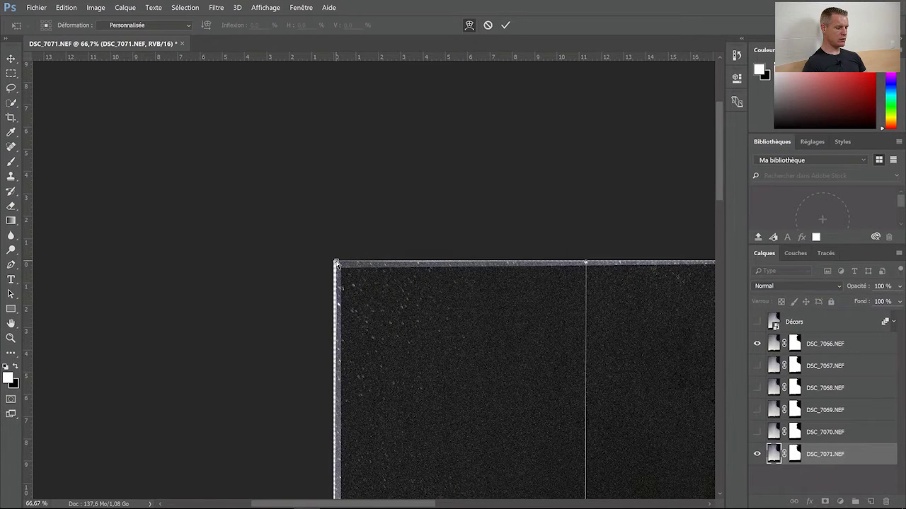
drag(337, 264, 338, 265)
drag(718, 191, 721, 331)
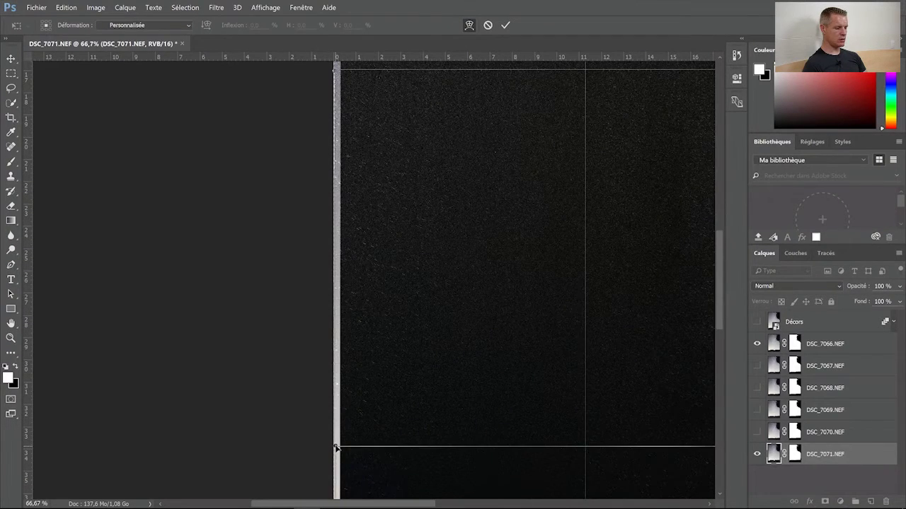
drag(337, 448, 334, 448)
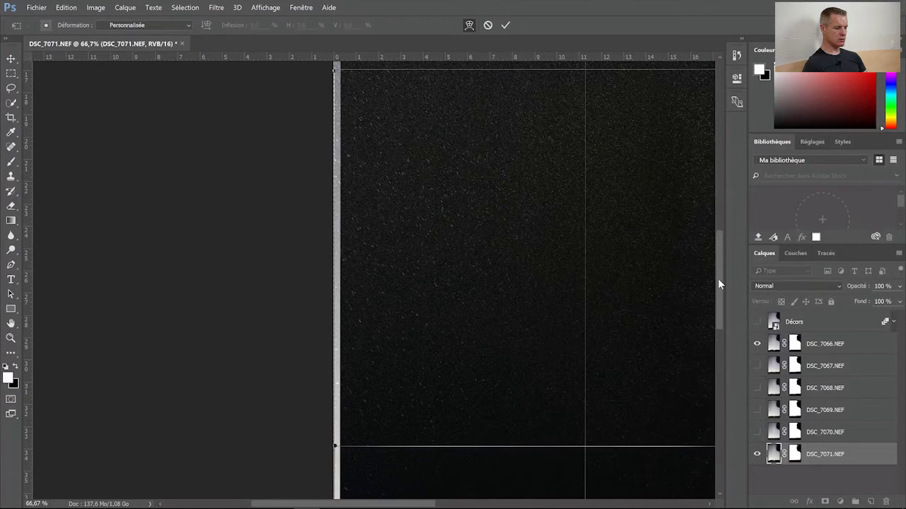
Apply the warp, and warp DSC_7071.NEF again at 200% zoom by nudging its lower left-edge point slightly inward
scroll(693, 334, up, 2)
click(10, 339)
click(375, 204)
click(402, 290)
click(401, 290)
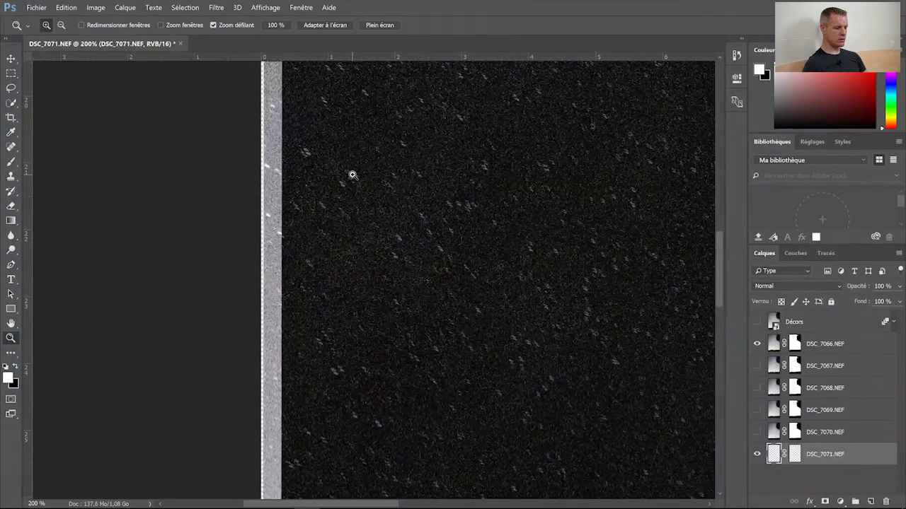
scroll(717, 313, down, 2)
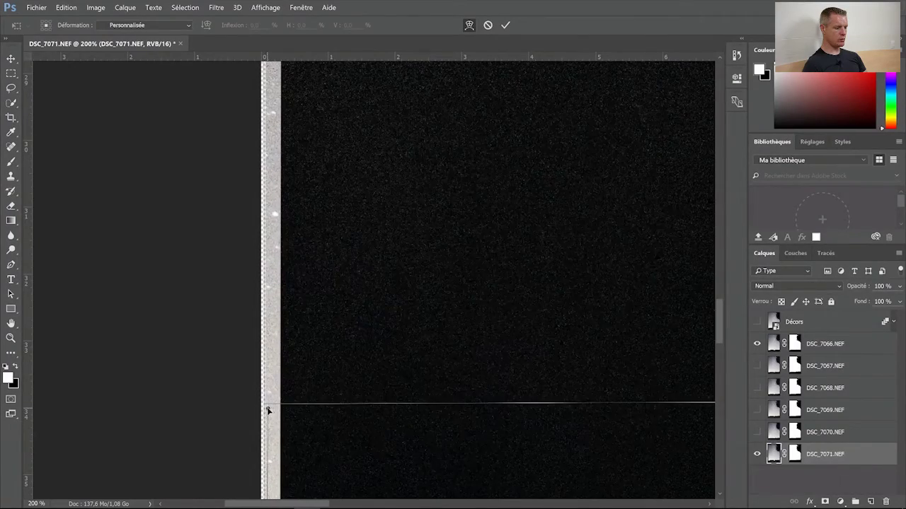
Adjust the upper-left corner of DSC_7071.NEF at 200% zoom to align the corner stars
drag(717, 305, 717, 113)
drag(262, 108, 262, 109)
click(262, 110)
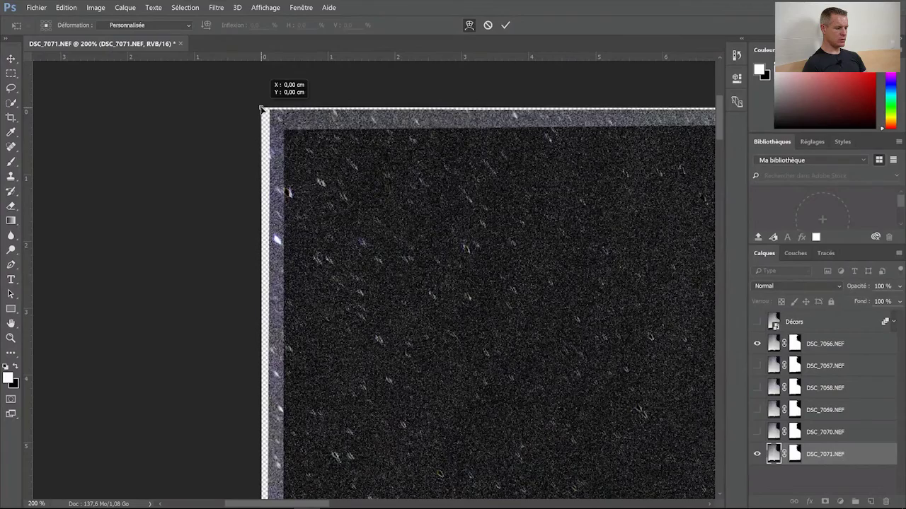
Nudge the upper inner warp point beside the treeline on DSC_7071.NEF slightly up and left
drag(262, 503, 716, 227)
drag(550, 162, 546, 159)
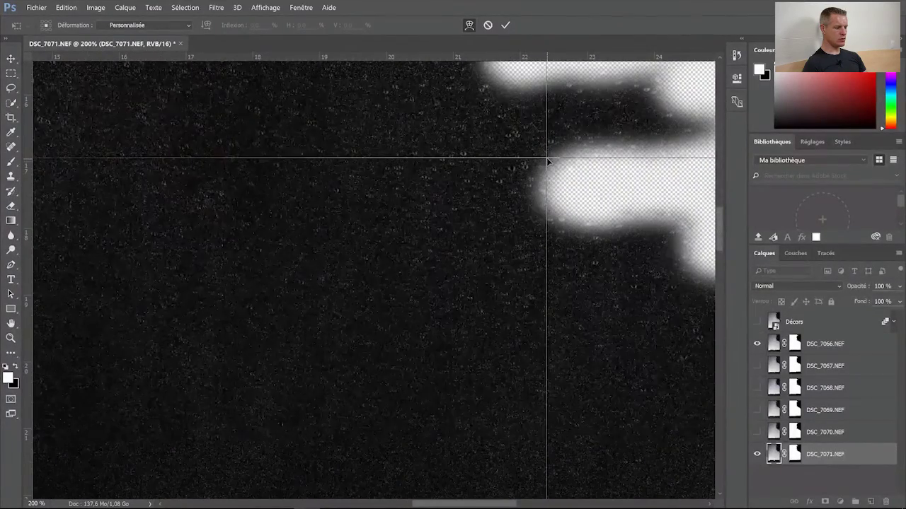
scroll(656, 348, up, 8)
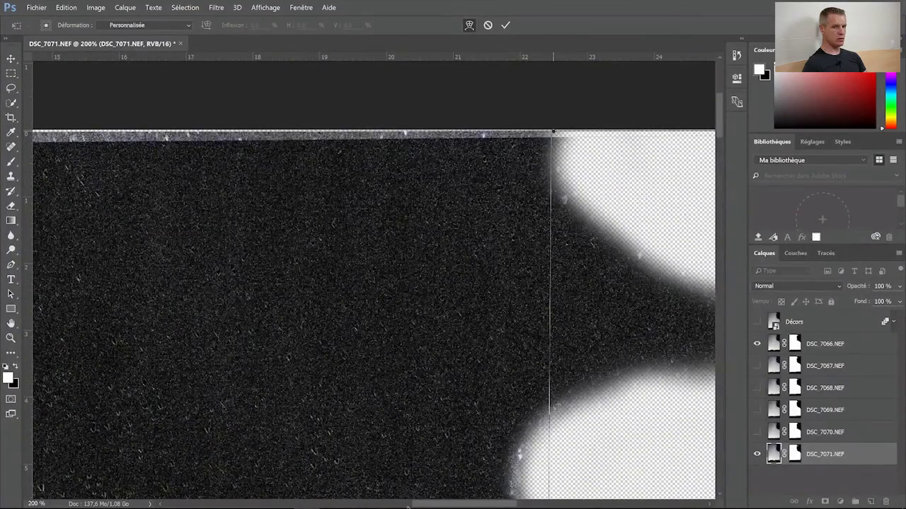
Apply the warp to DSC_7071.NEF after checking the star alignment across the sky
scroll(277, 157, left, 6)
scroll(277, 157, down, 4)
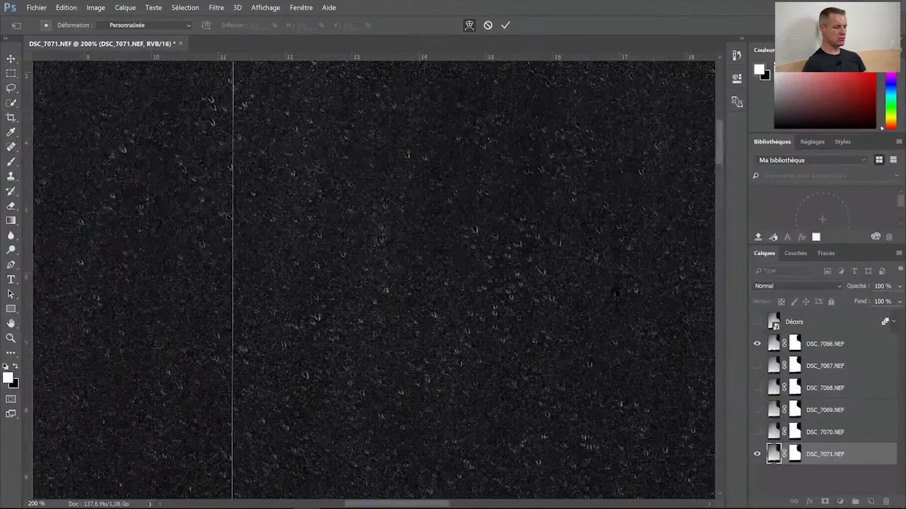
key(Return)
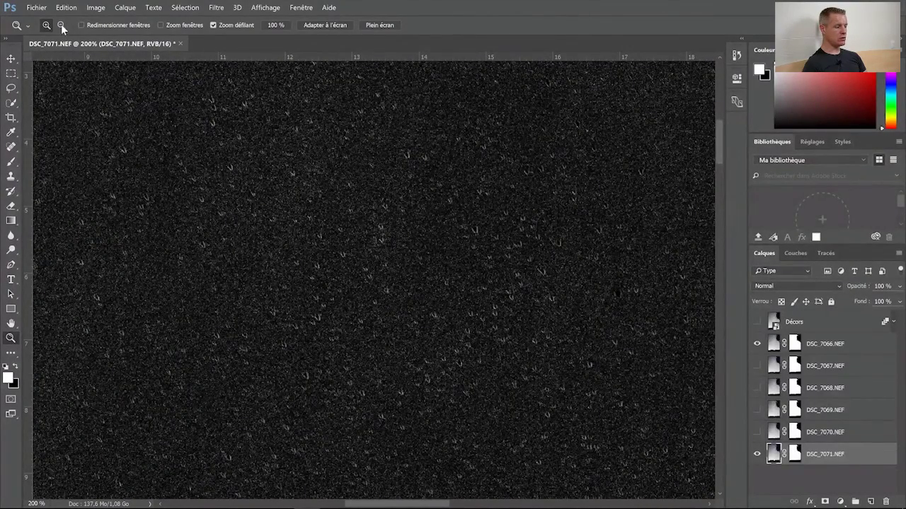
Set the blend mode of DSC_7066.NEF to Normal and show the hidden layers DSC_7067.NEF to DSC_7070.NEF
click(62, 24)
click(187, 167)
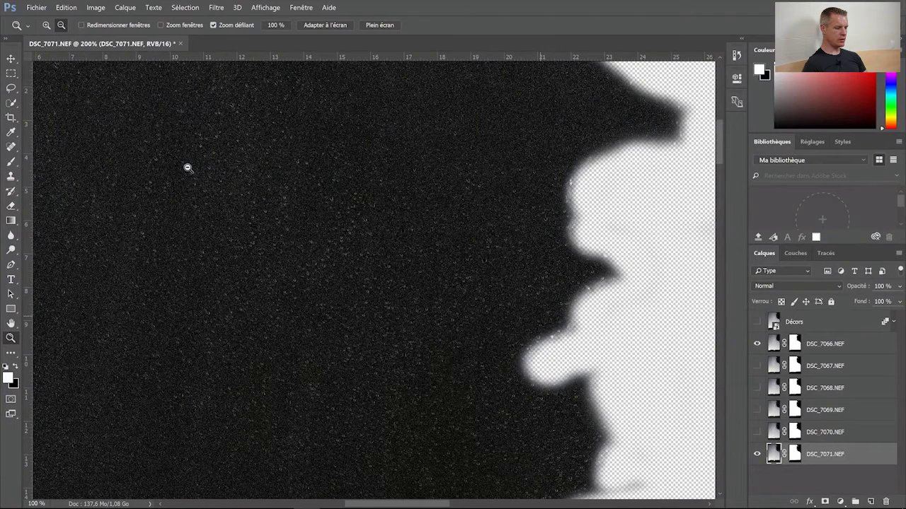
key(ctrl+0)
click(812, 347)
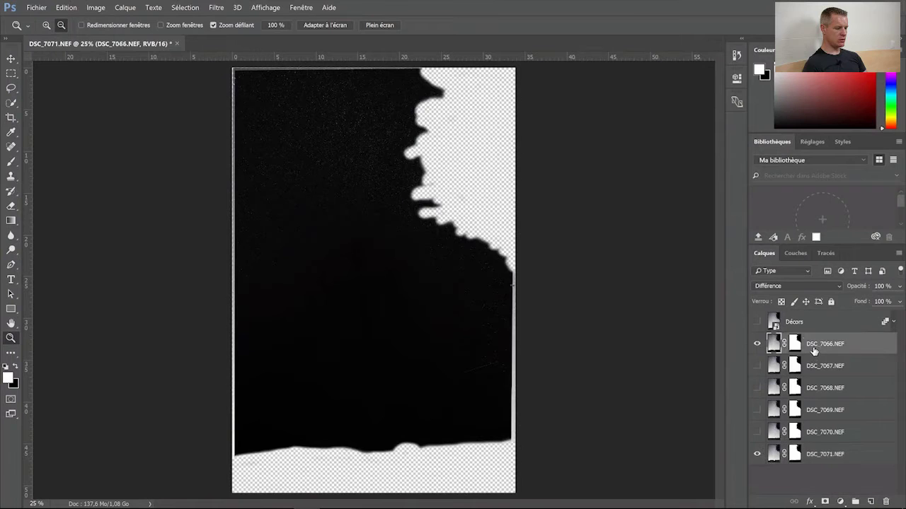
click(788, 285)
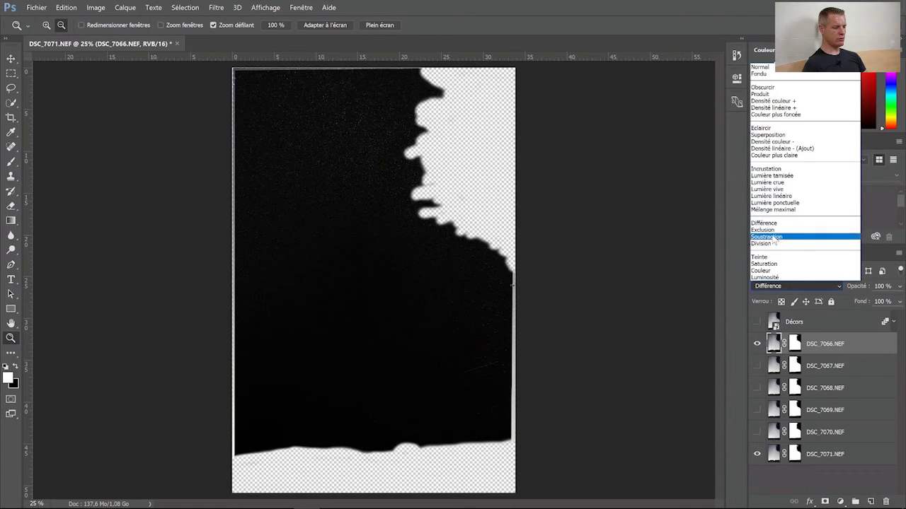
click(770, 67)
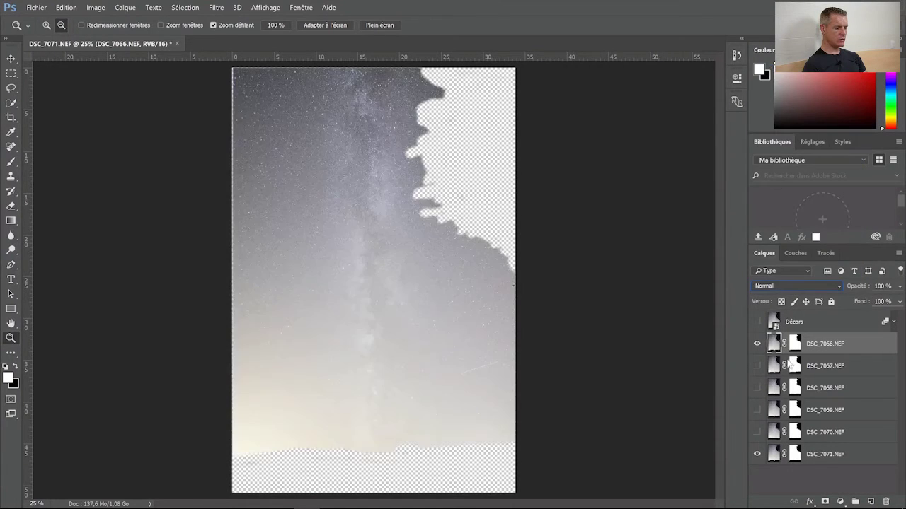
drag(757, 377, 759, 443)
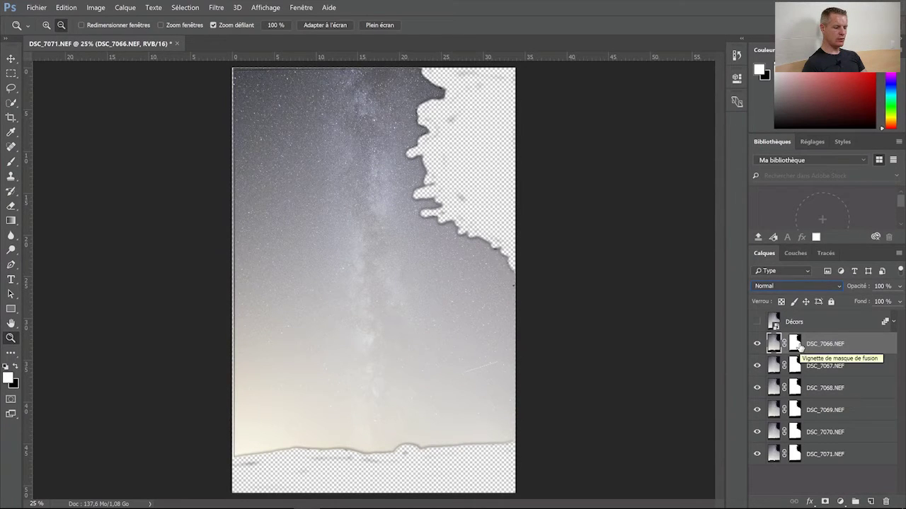
Delete the layer masks from all six photo layers, DSC_7066.NEF to DSC_7071.NEF
right_click(796, 344)
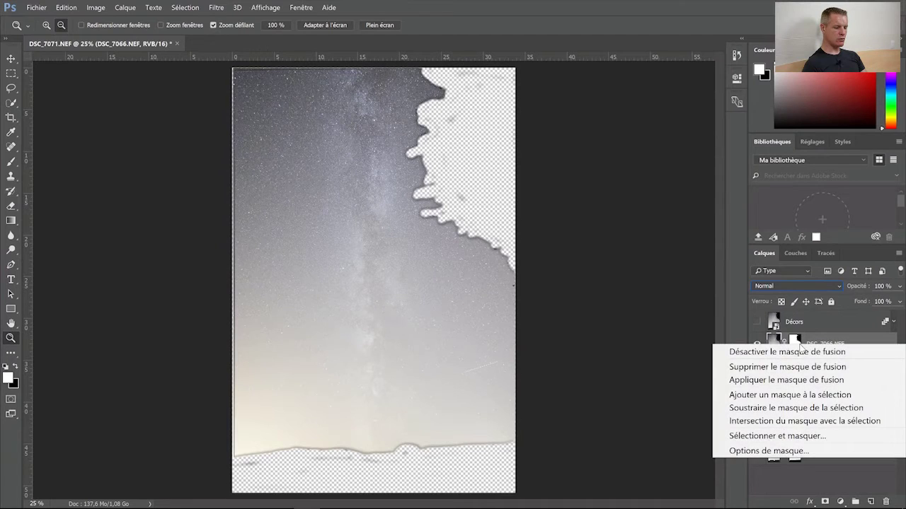
click(797, 368)
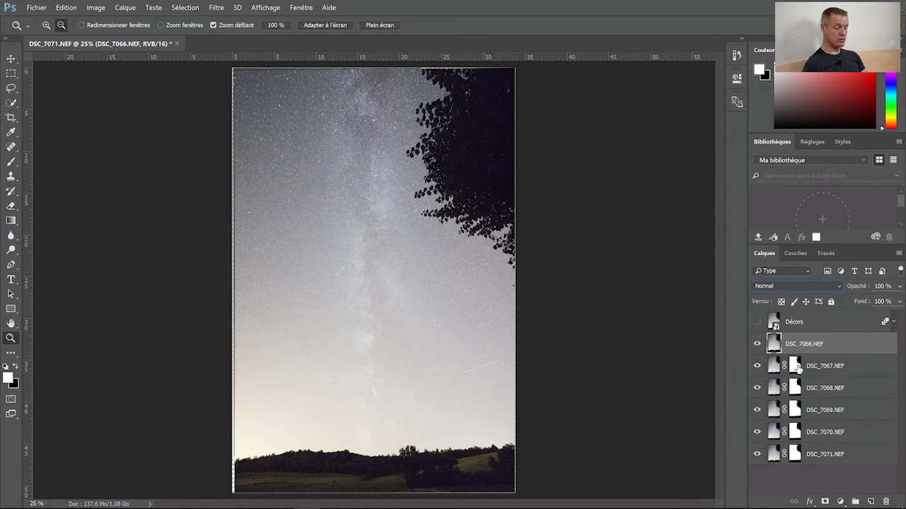
right_click(795, 410)
click(784, 322)
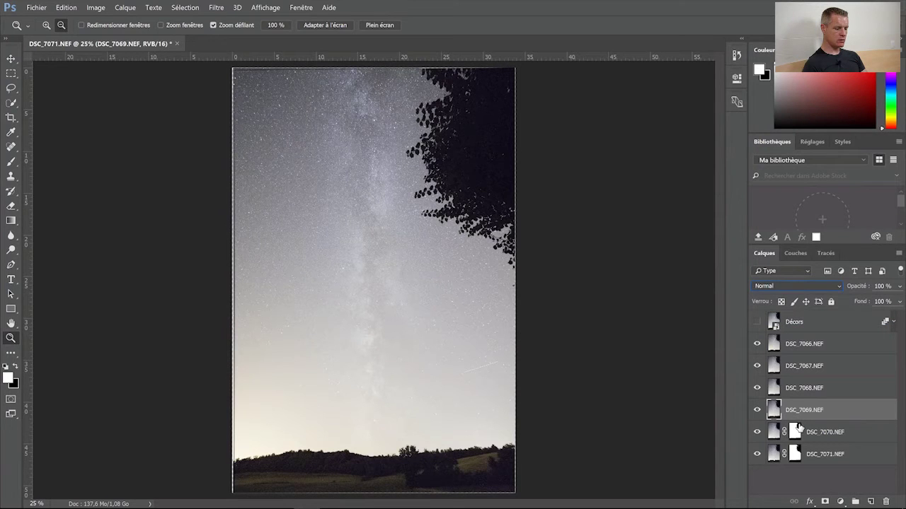
right_click(795, 454)
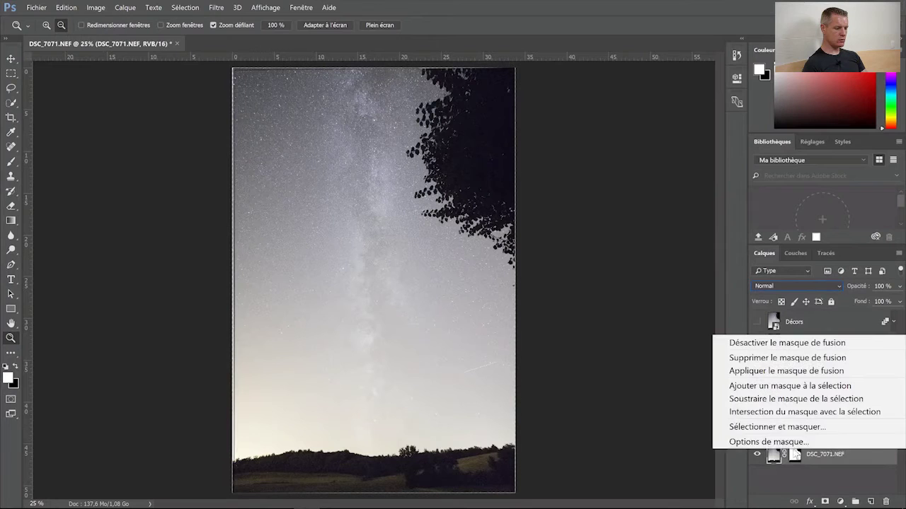
click(787, 358)
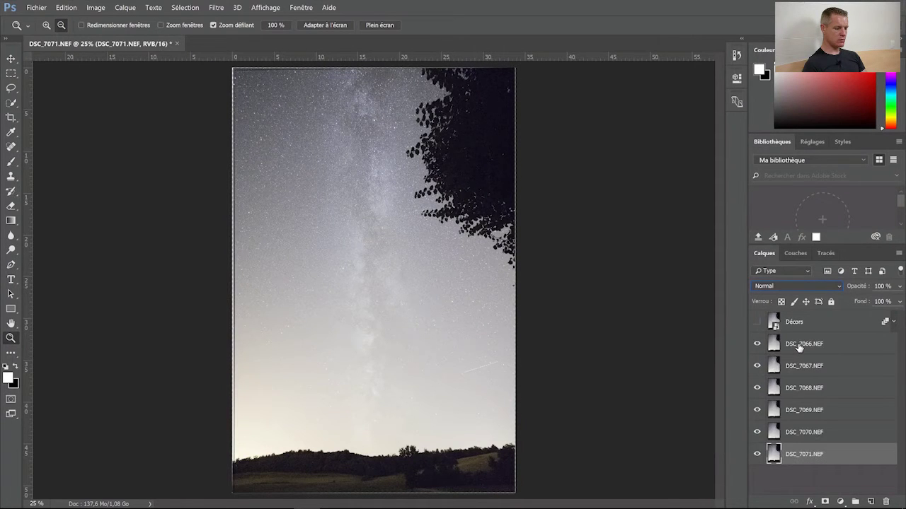
Convert the six layers DSC_7066.NEF to DSC_7071.NEF together into a single smart object
shift+click(799, 345)
right_click(799, 346)
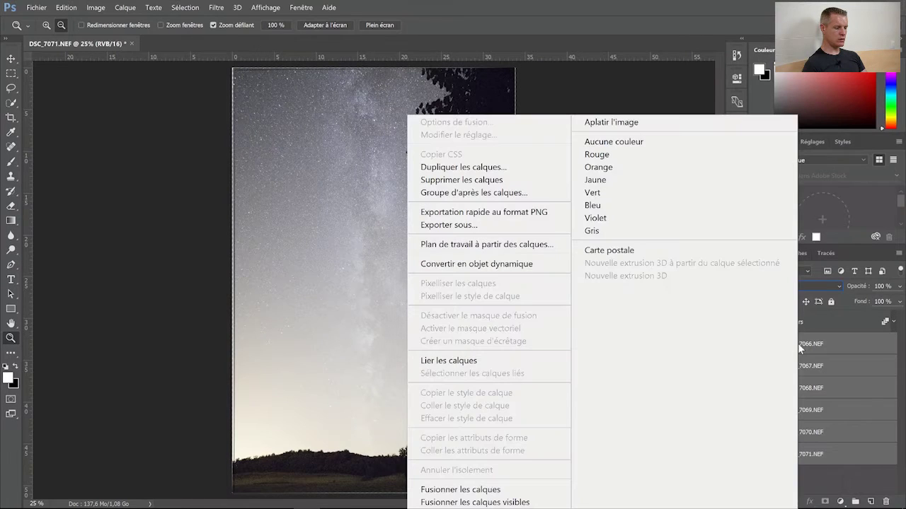
click(523, 263)
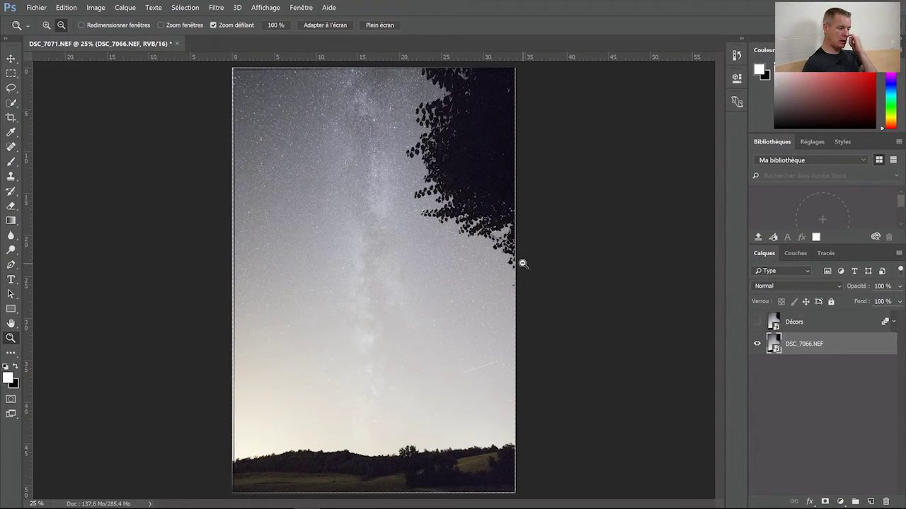
Crop the image slightly inward on all four sides to remove the misaligned borders
click(10, 119)
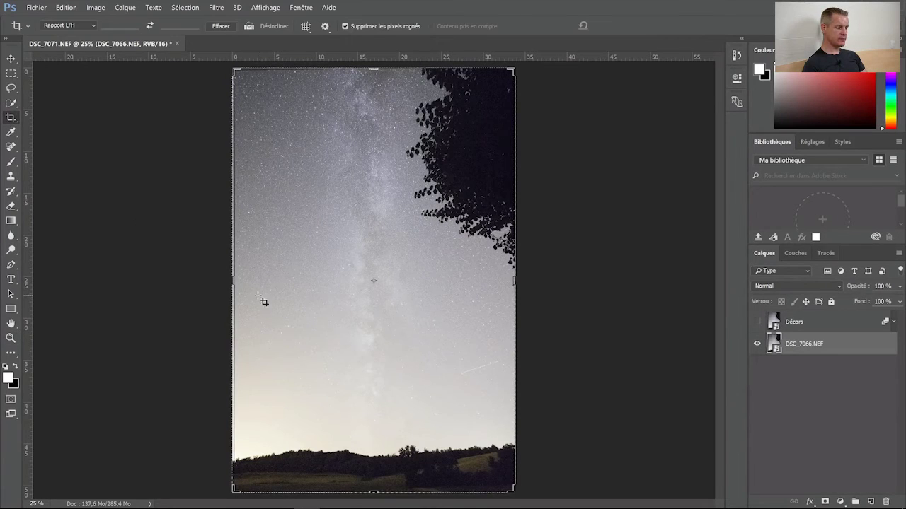
drag(234, 282, 234, 280)
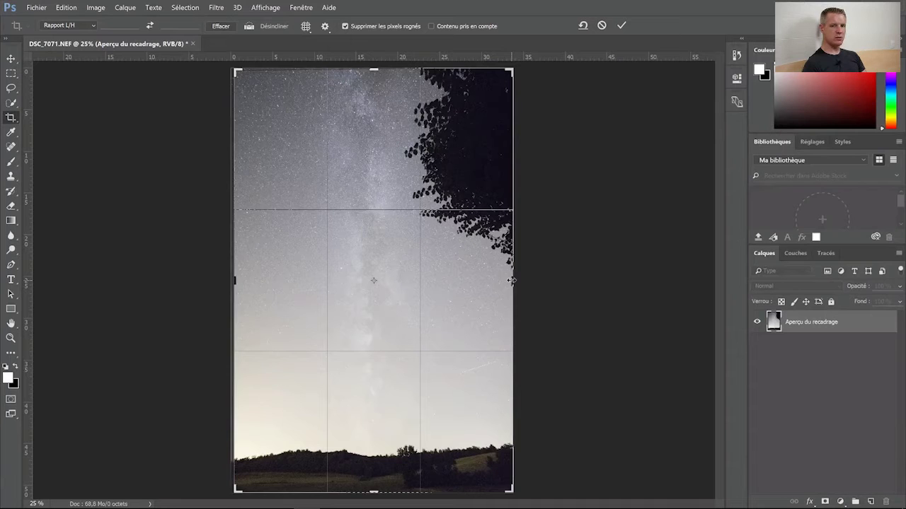
drag(505, 281, 511, 281)
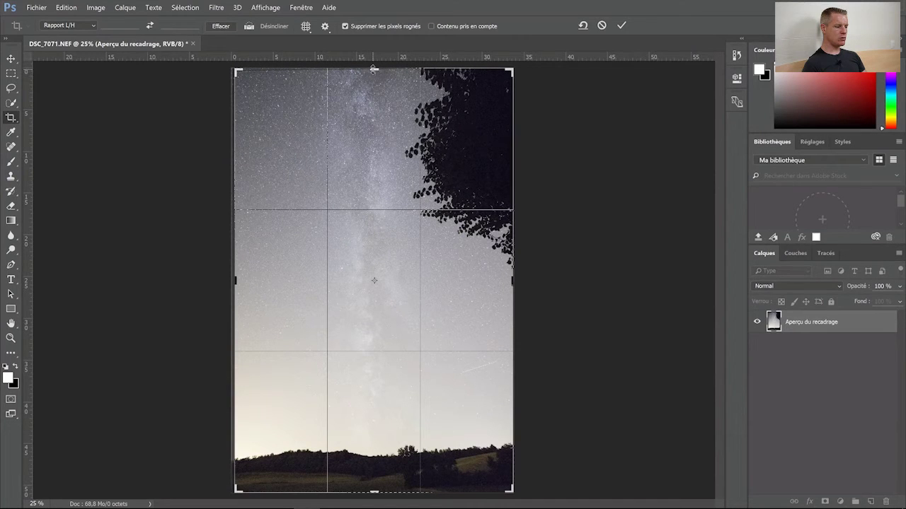
drag(373, 70, 374, 71)
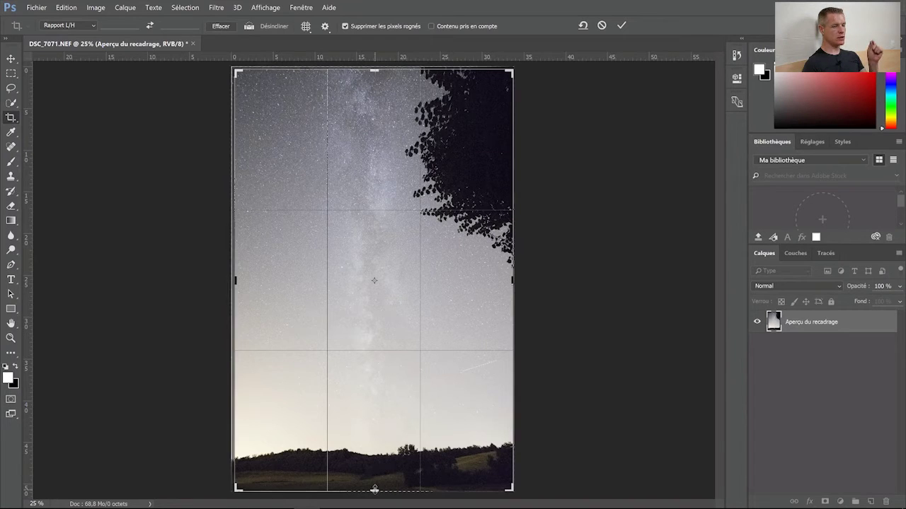
drag(375, 488, 374, 488)
click(620, 25)
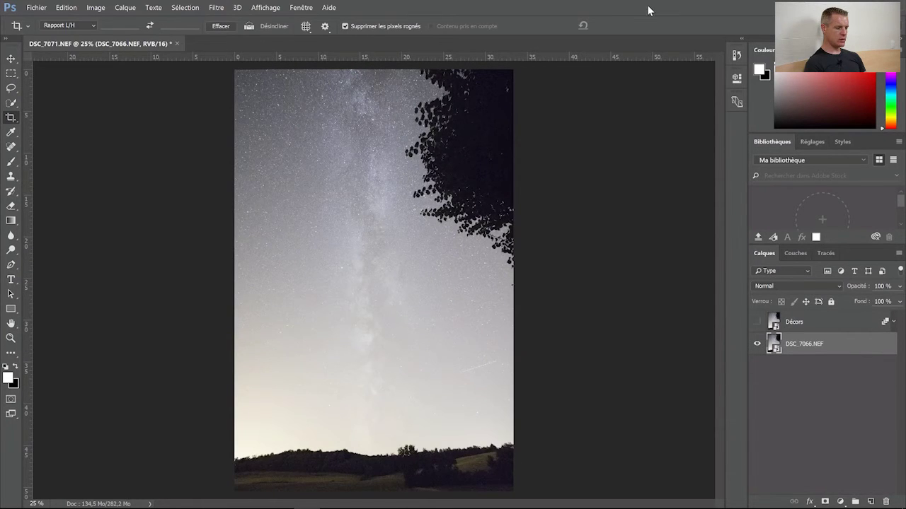
Set the stack mode of the DSC_7066.NEF smart object to Médiane
click(126, 9)
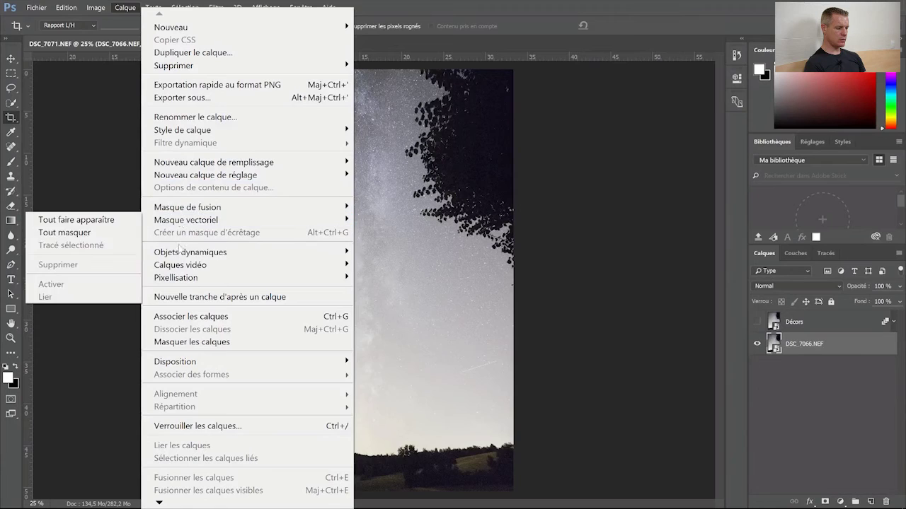
mouse_move(182, 255)
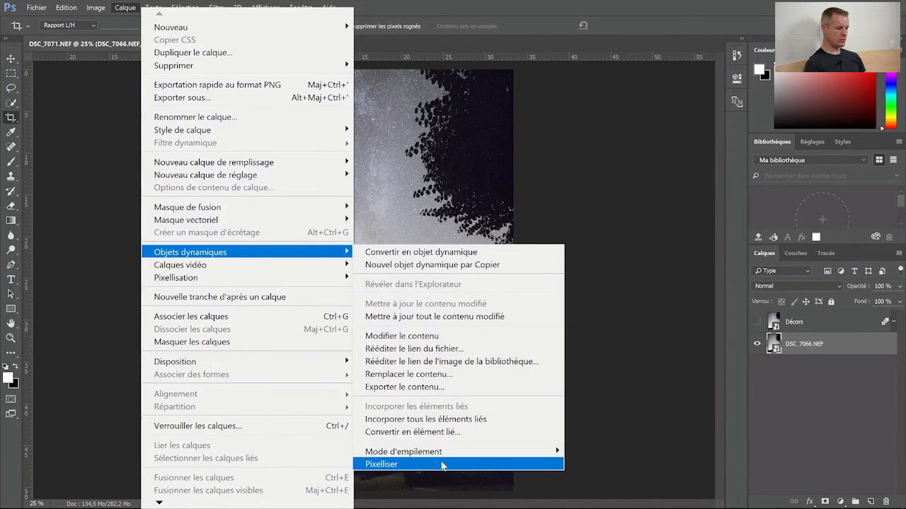
mouse_move(443, 456)
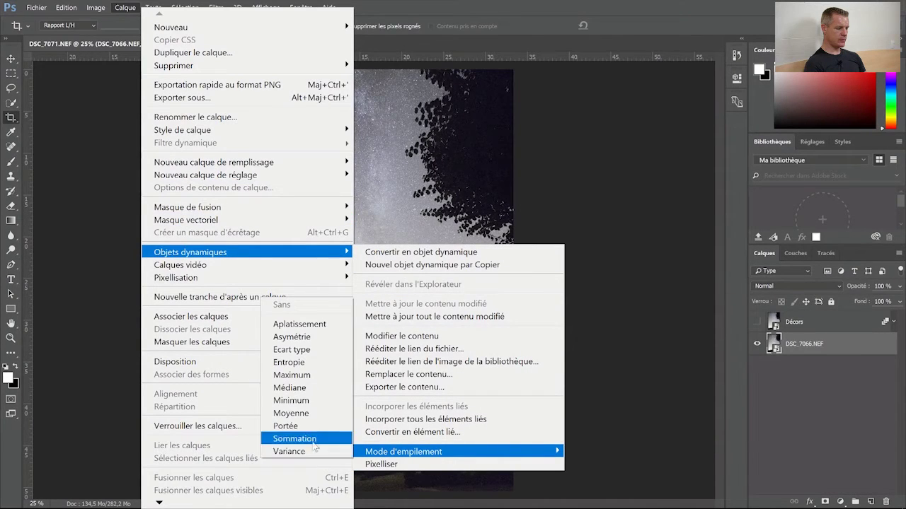
click(308, 391)
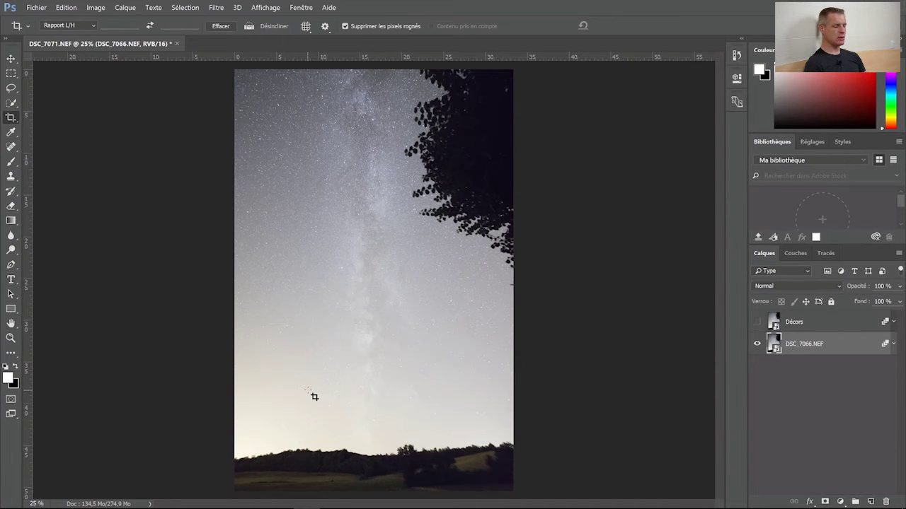
Show the Décors layer and add a white layer mask to it
click(758, 322)
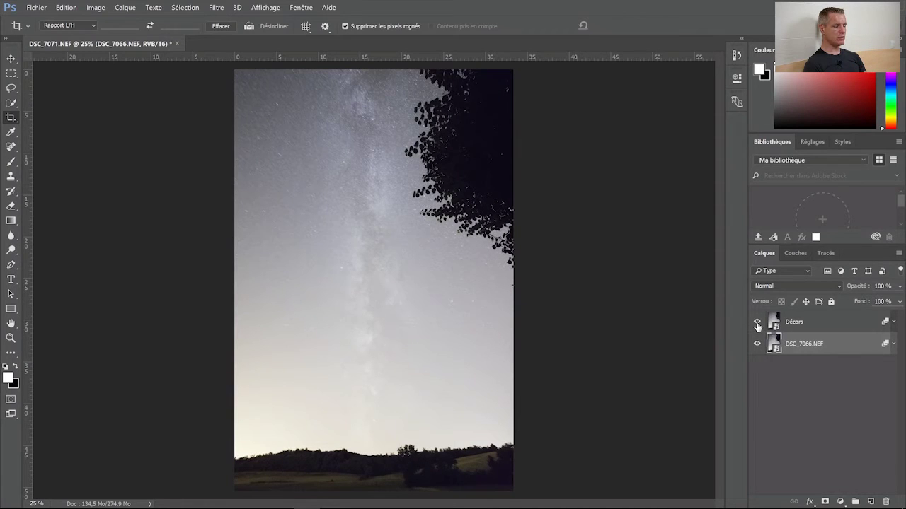
click(791, 324)
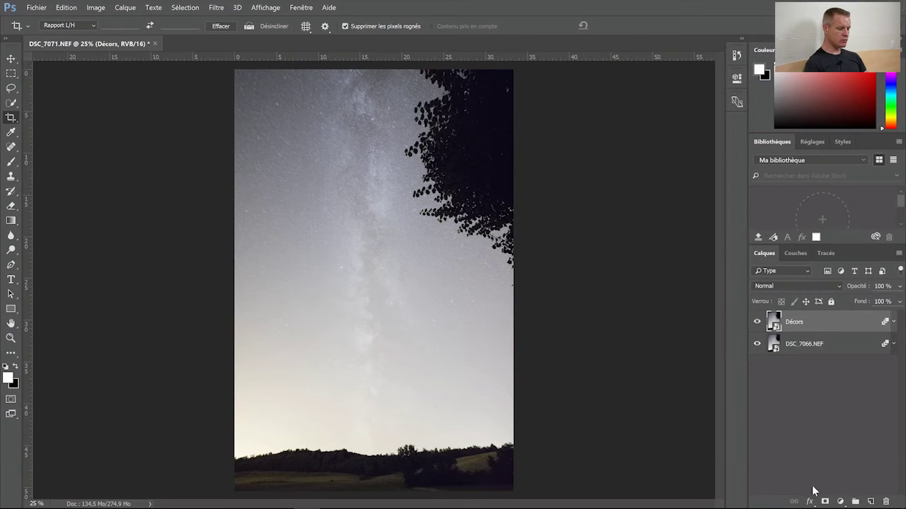
click(824, 501)
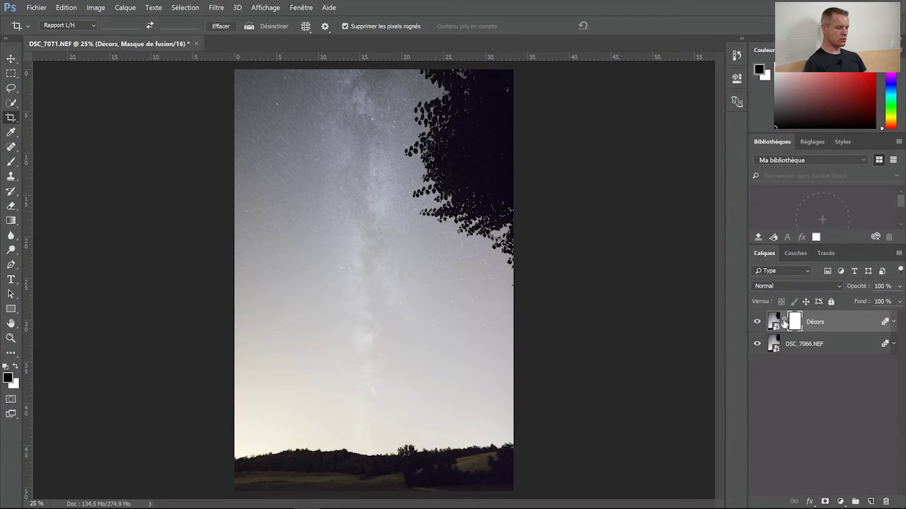
Paint over the sky in black on the Décors mask with a soft 970 px brush at 0% hardness
click(17, 367)
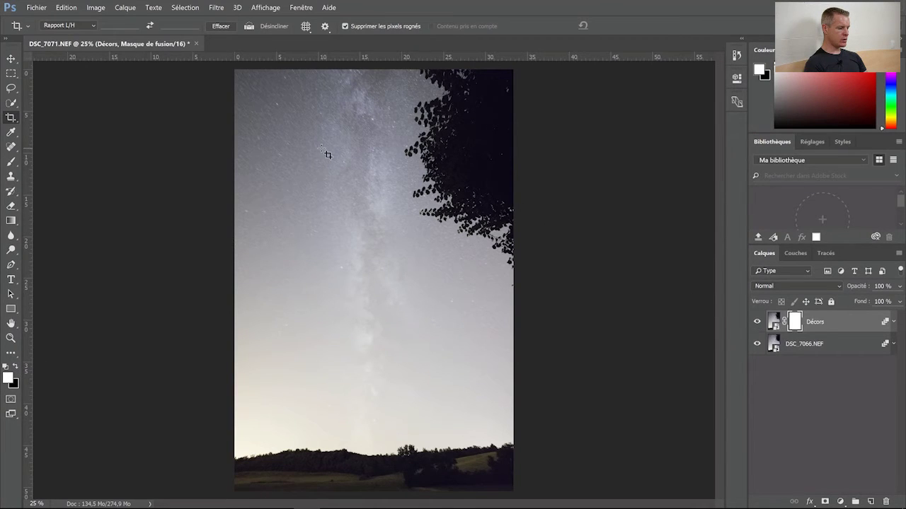
click(11, 162)
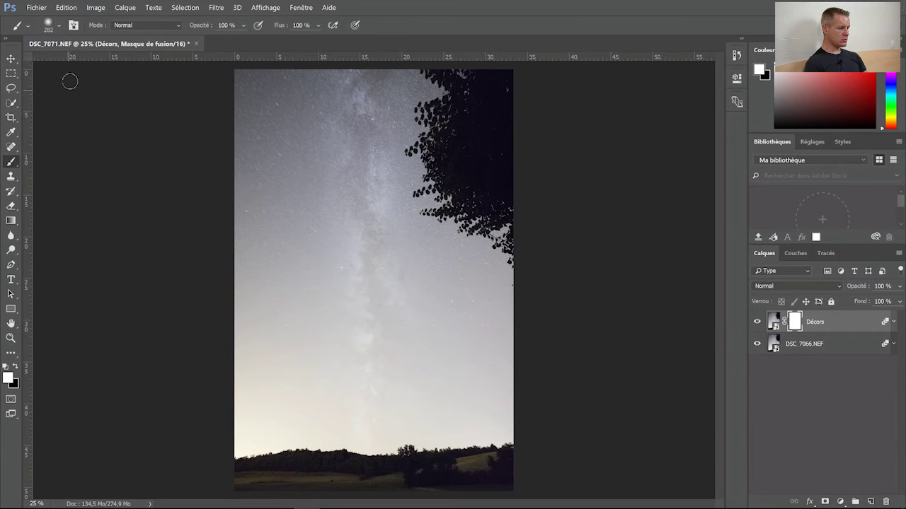
click(59, 27)
drag(122, 64, 132, 63)
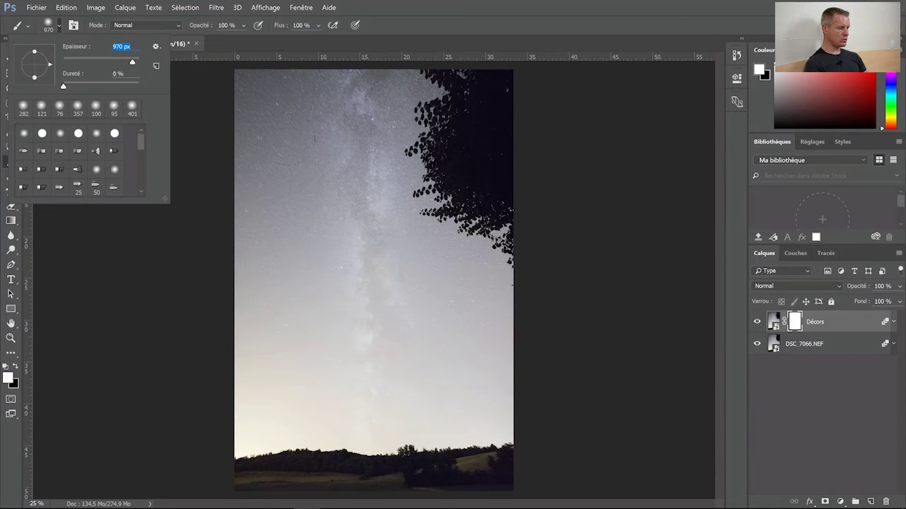
click(60, 27)
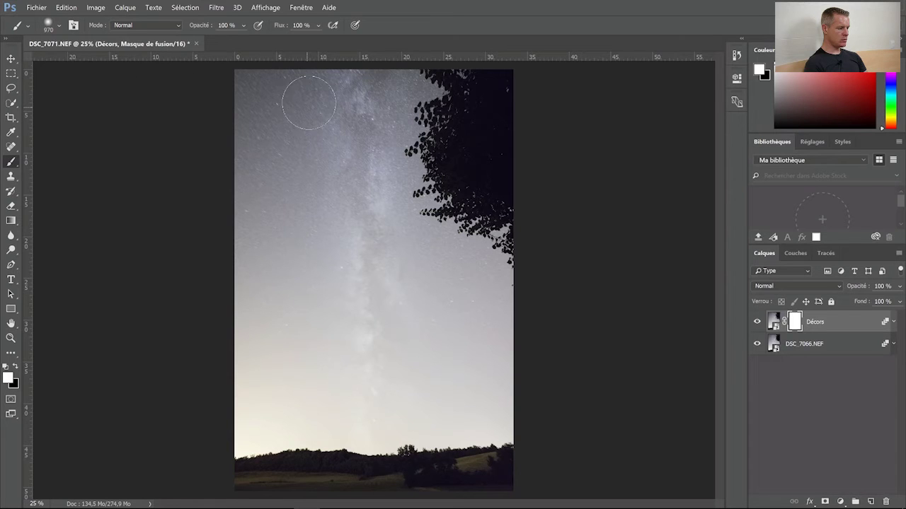
click(15, 367)
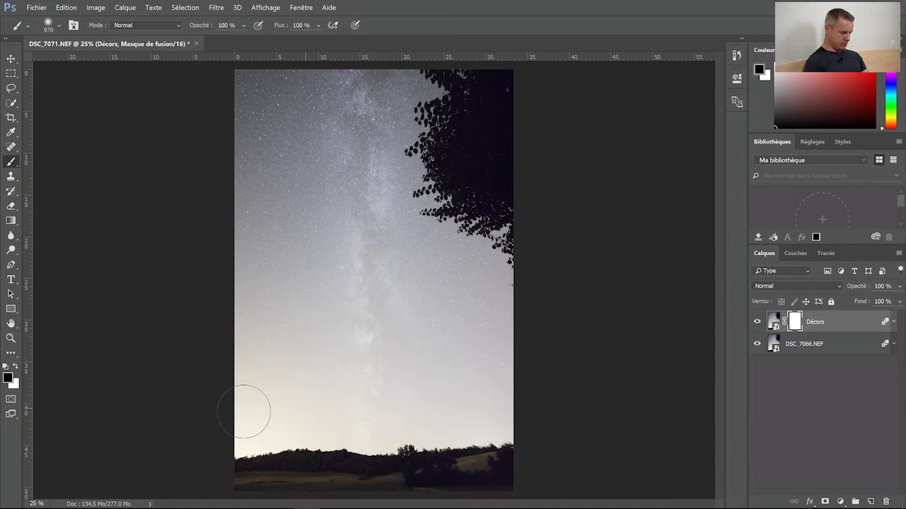
key(ctrl+i)
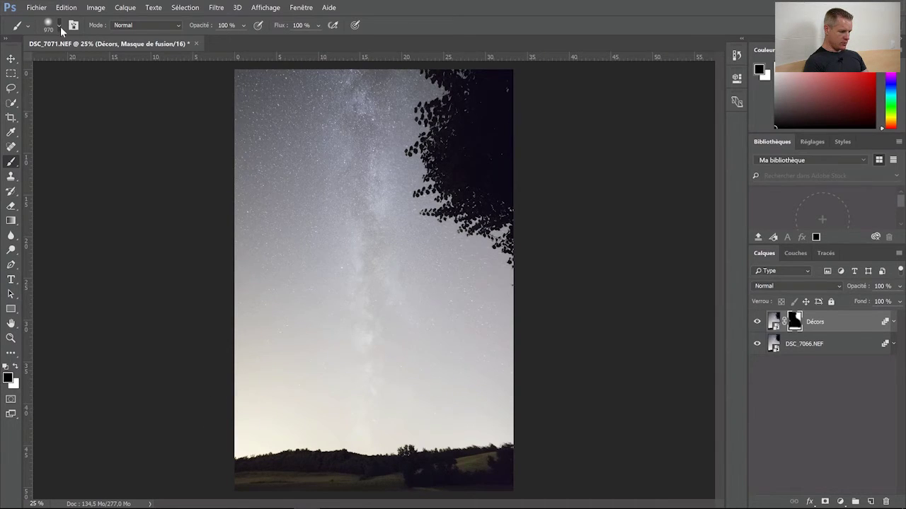
Paint along the tree edge and horizon on the Décors mask with a soft 74 px brush, and display the mask alone
click(60, 26)
drag(105, 62, 90, 62)
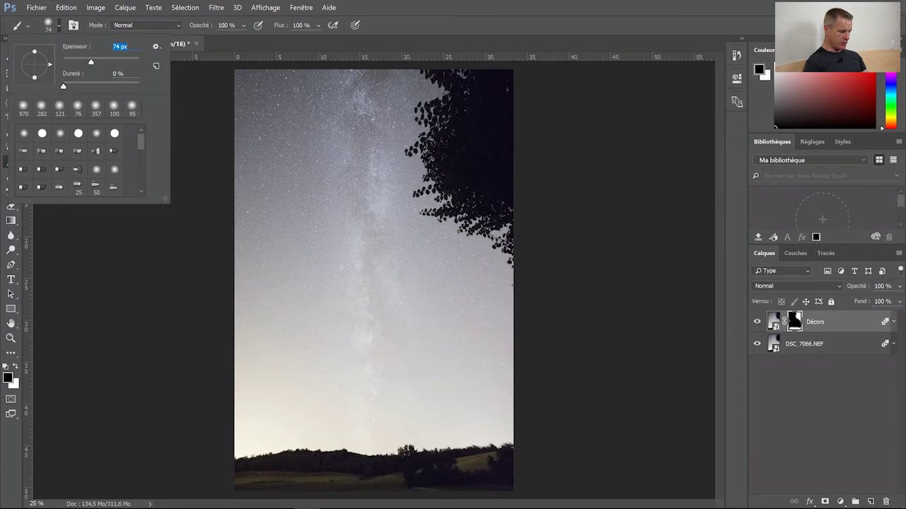
key(Return)
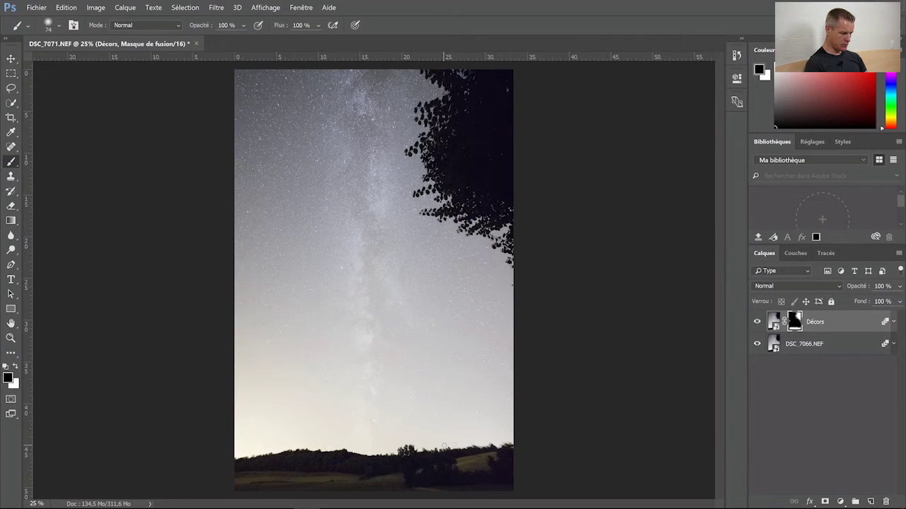
key(x)
alt+click(796, 324)
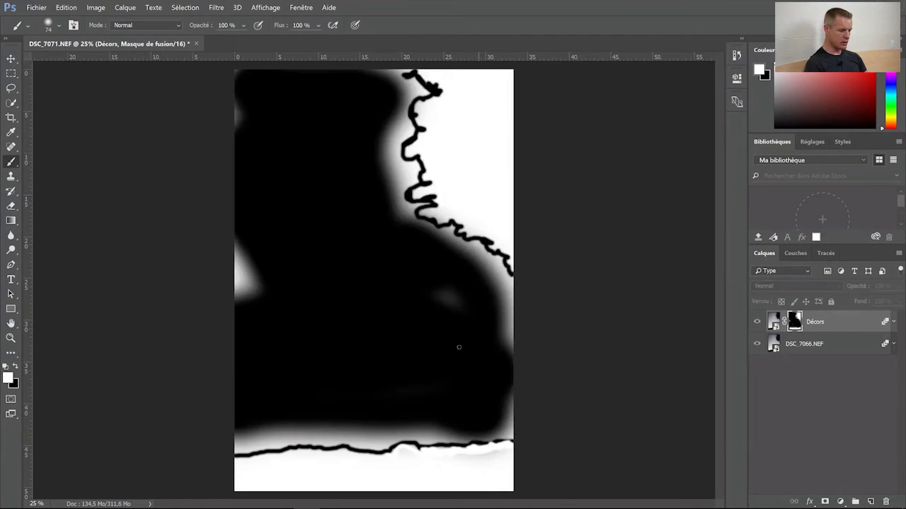
Paint black over the remaining grey patches in the sky area and along the upper edge of the Décors mask
click(13, 367)
click(252, 297)
mouse_move(255, 283)
mouse_down()
mouse_move(234, 262)
mouse_move(236, 306)
mouse_move(247, 309)
mouse_move(240, 239)
mouse_move(250, 265)
mouse_up()
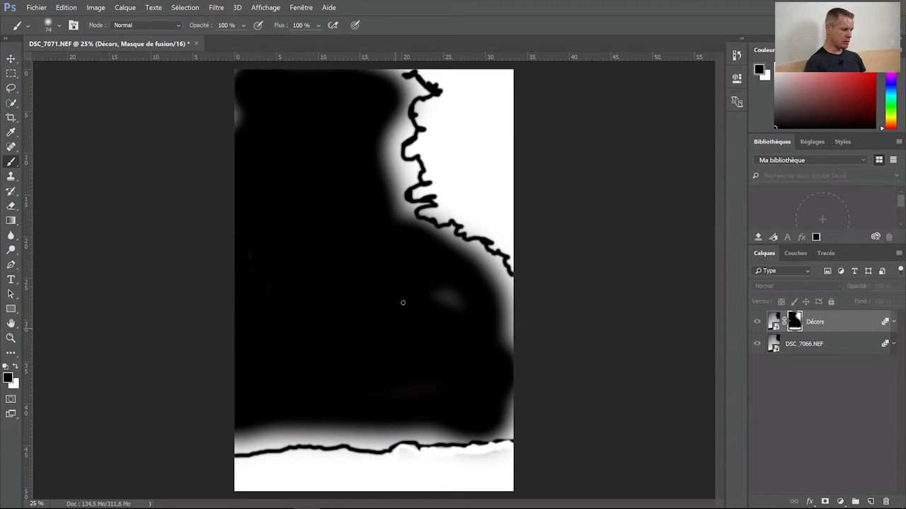
mouse_move(445, 295)
mouse_down()
mouse_move(452, 300)
mouse_move(446, 282)
mouse_move(454, 304)
mouse_move(470, 296)
mouse_up()
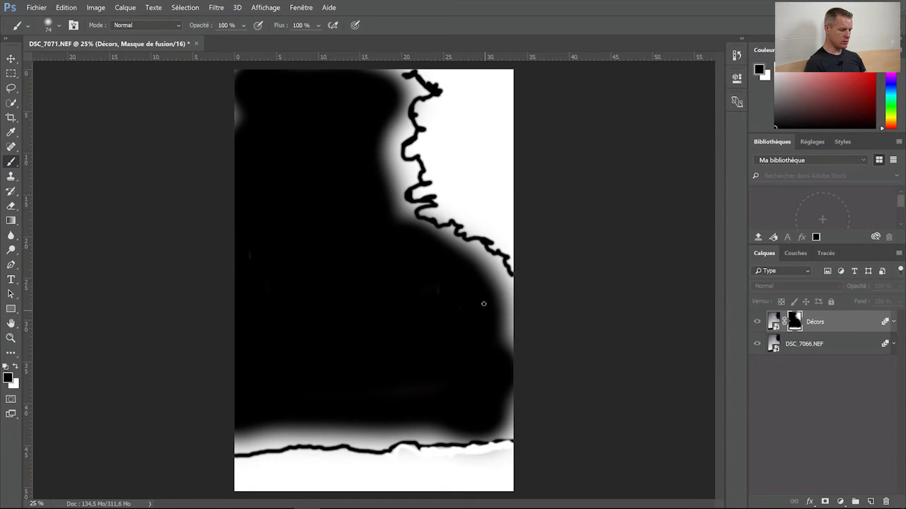
drag(240, 129, 238, 70)
mouse_move(365, 74)
mouse_down()
mouse_move(409, 71)
mouse_move(393, 84)
mouse_up()
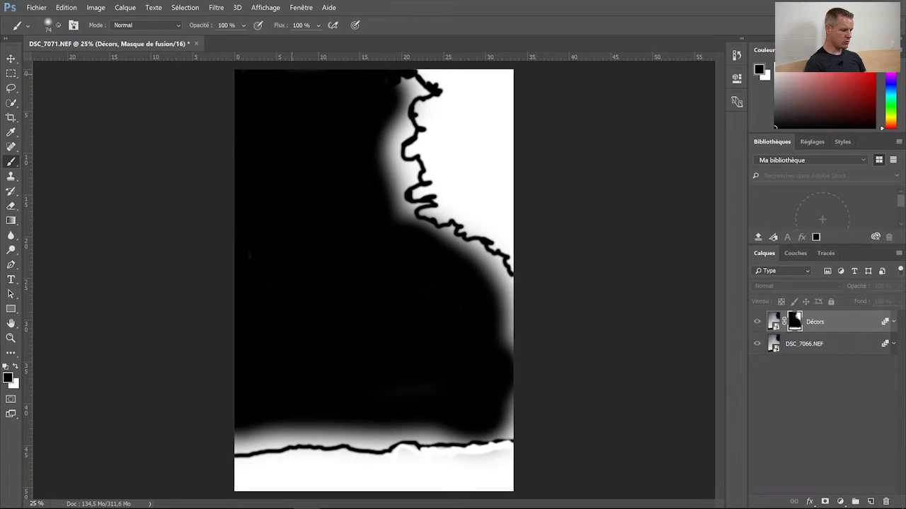
drag(384, 130, 384, 152)
With a 118 px brush, clean up the mask's sky edges in black and the ground in white, and display the image again
click(59, 26)
drag(42, 57, 50, 57)
mouse_move(385, 144)
mouse_down()
mouse_move(393, 114)
mouse_move(424, 89)
mouse_move(411, 133)
mouse_move(399, 123)
mouse_move(397, 155)
mouse_move(415, 160)
mouse_move(399, 179)
mouse_move(418, 181)
mouse_move(402, 196)
mouse_move(412, 206)
mouse_move(408, 216)
mouse_move(453, 227)
mouse_move(454, 245)
mouse_move(500, 259)
mouse_move(472, 258)
mouse_move(513, 345)
mouse_move(496, 329)
mouse_move(512, 279)
mouse_move(483, 267)
mouse_move(505, 436)
mouse_move(505, 423)
mouse_move(460, 439)
mouse_move(494, 438)
mouse_move(271, 407)
mouse_move(298, 431)
mouse_move(392, 437)
mouse_move(362, 444)
mouse_move(501, 436)
mouse_move(275, 438)
mouse_move(241, 450)
mouse_move(323, 446)
mouse_up()
key(x)
mouse_move(498, 464)
mouse_down()
mouse_move(392, 476)
mouse_move(408, 459)
mouse_move(400, 454)
mouse_move(418, 461)
mouse_up()
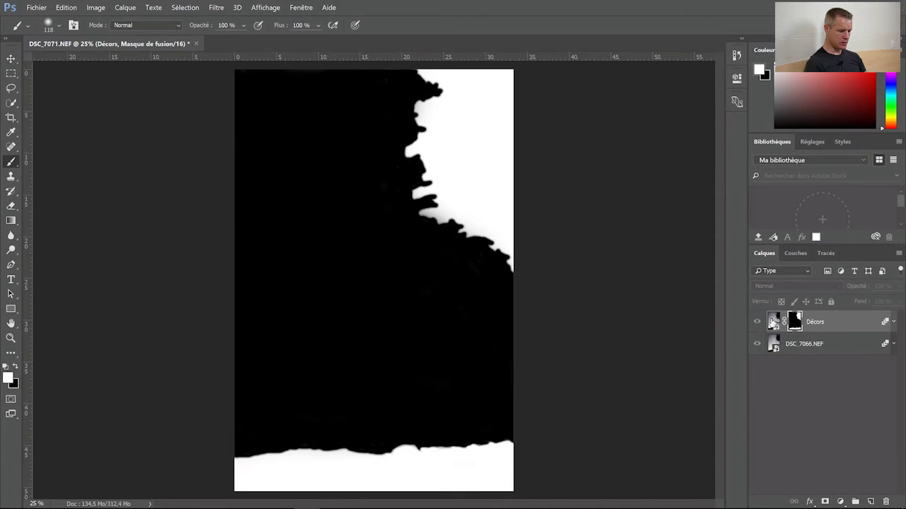
click(771, 322)
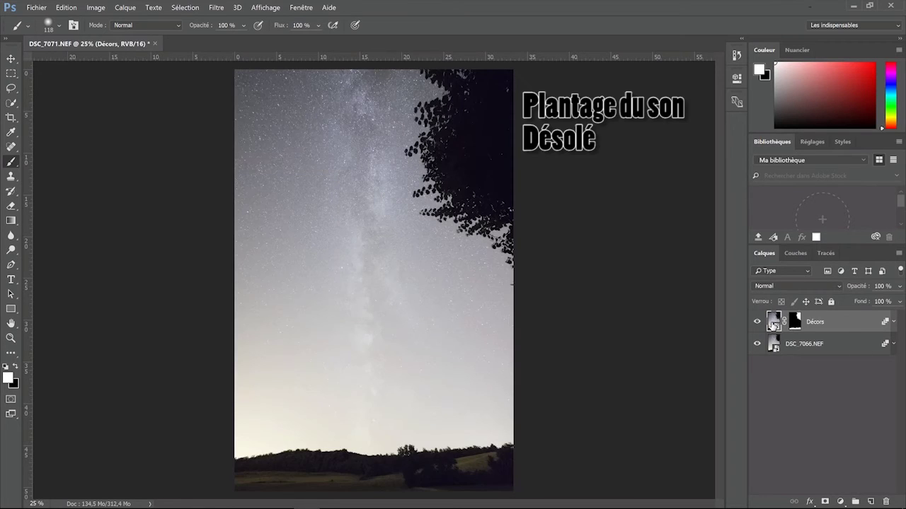
Select the Décors and DSC_7066.NEF layers and flatten the image
shift+click(812, 345)
right_click(813, 345)
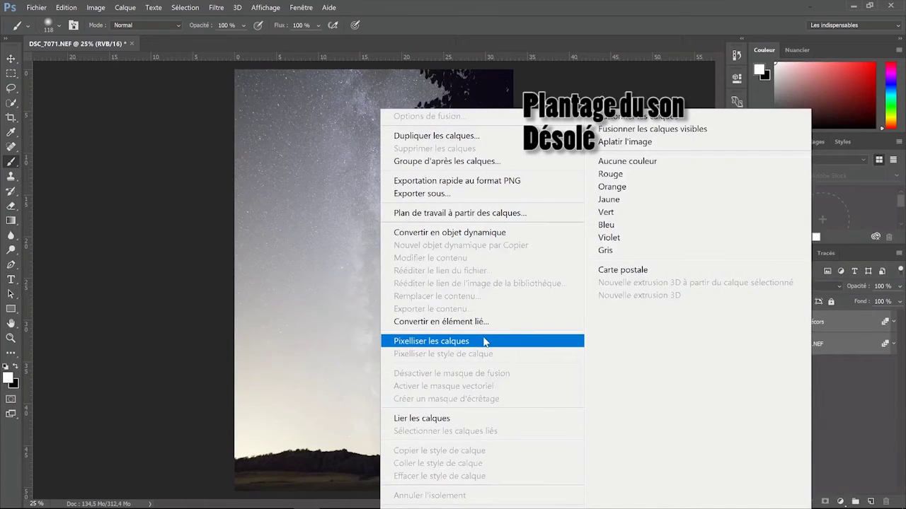
click(628, 144)
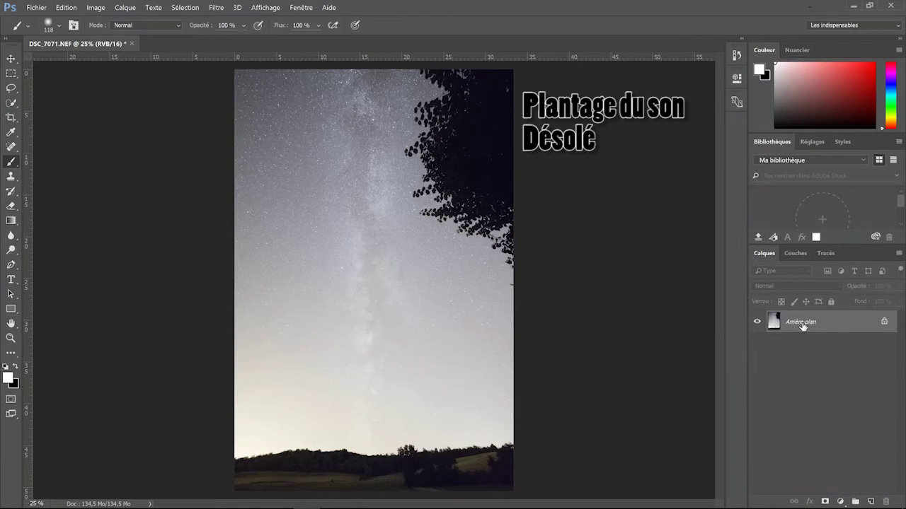
right_click(802, 325)
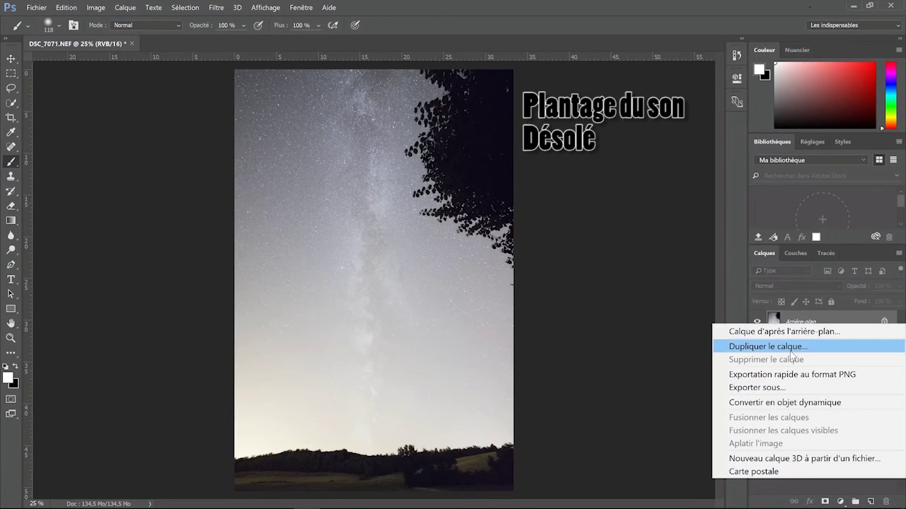
click(785, 324)
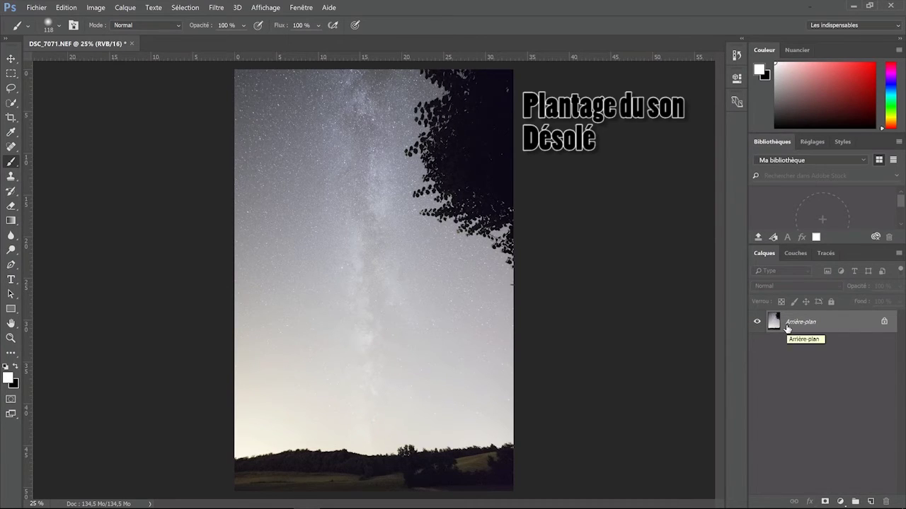
Save the flattened image to Bureau as the TIFF file DSC_7071, with no image compression and interleaved pixel order
click(33, 9)
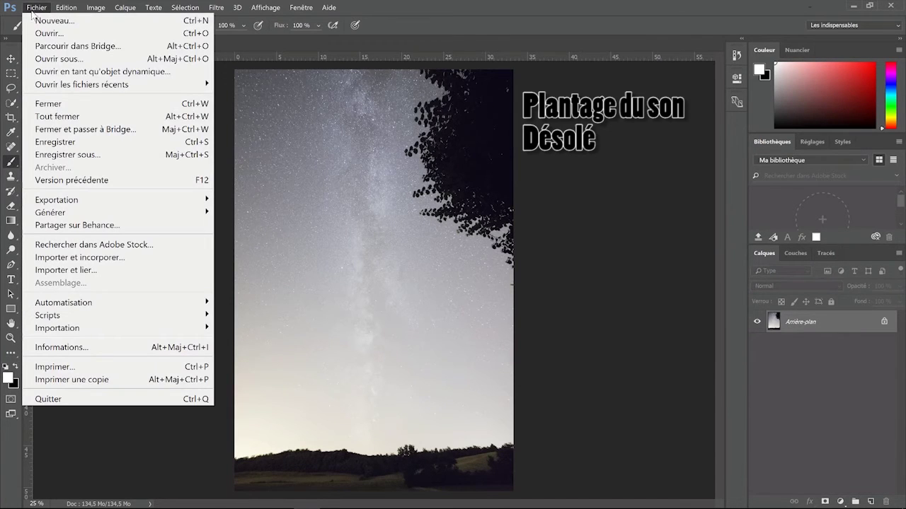
click(40, 155)
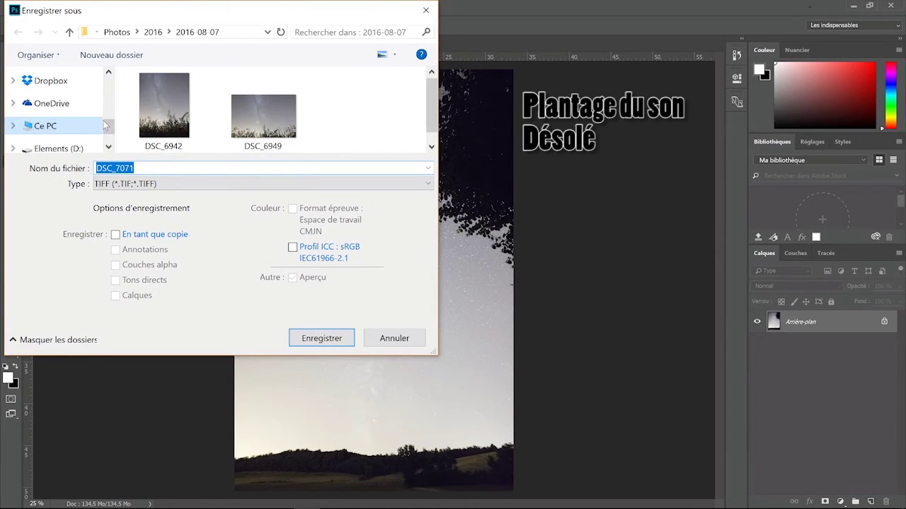
scroll(64, 117, up, 5)
click(63, 106)
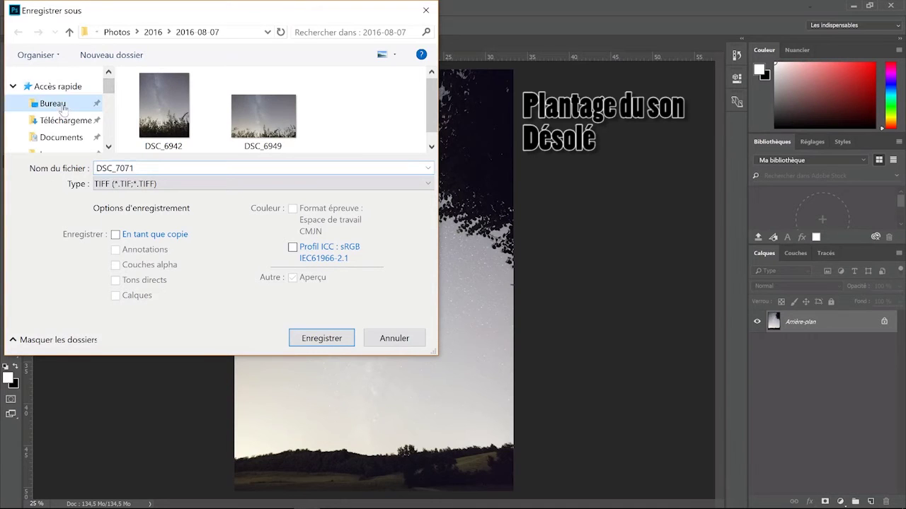
click(316, 341)
click(480, 264)
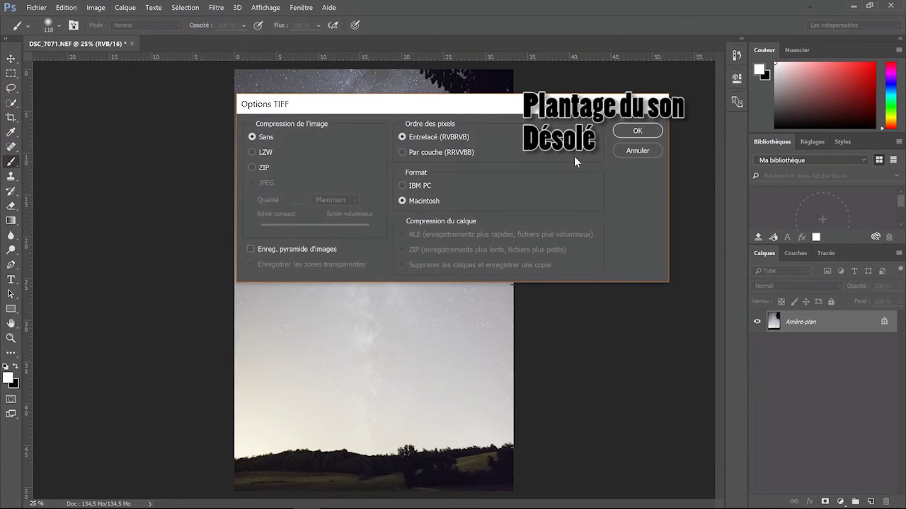
click(616, 130)
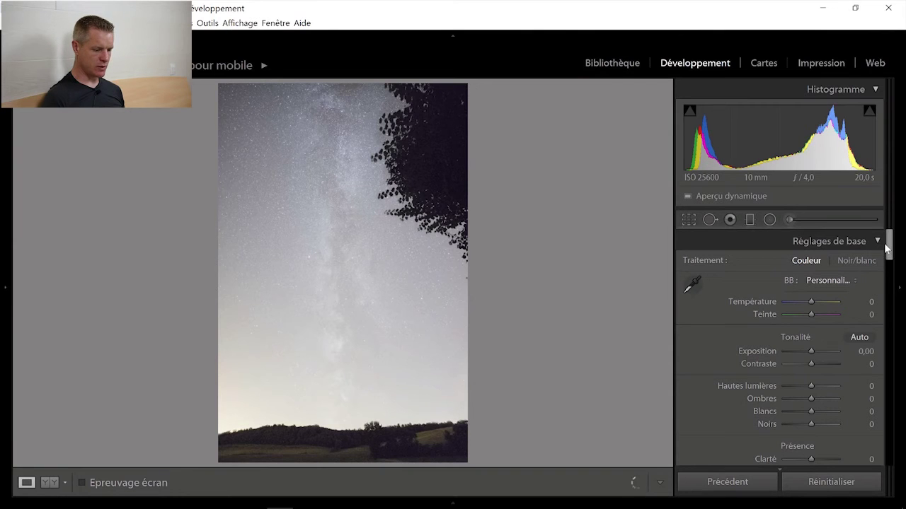
In Lightroom, raise Vibrance and Saturation to +100 and adjust the white balance to Température +1 and Teinte +4
drag(886, 248, 886, 268)
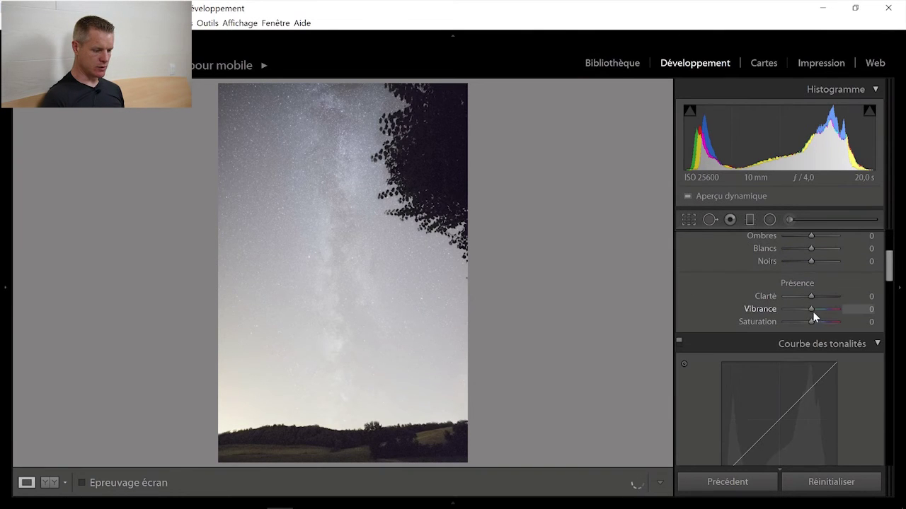
drag(812, 311, 844, 319)
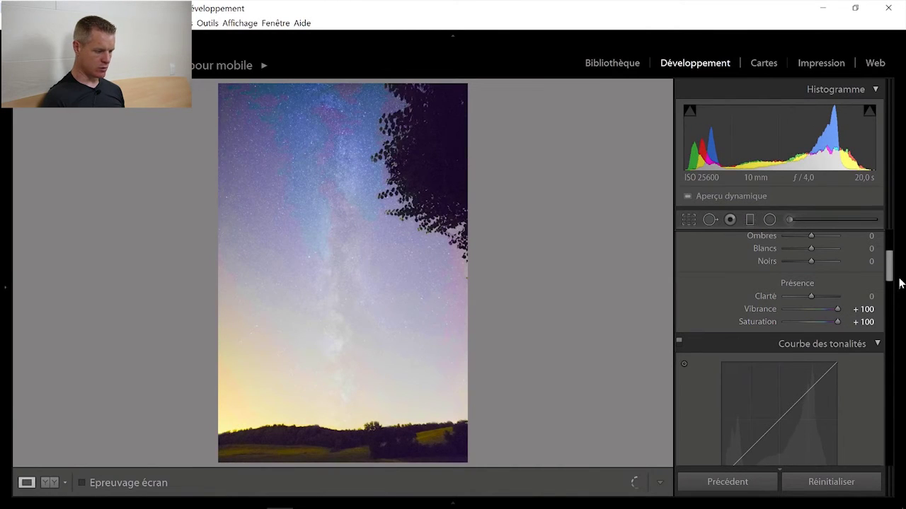
drag(889, 275, 889, 261)
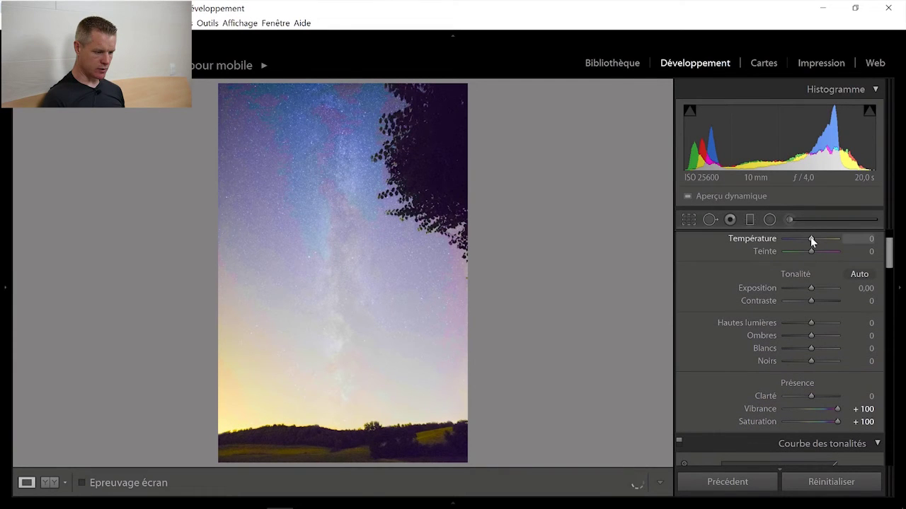
drag(810, 237, 811, 239)
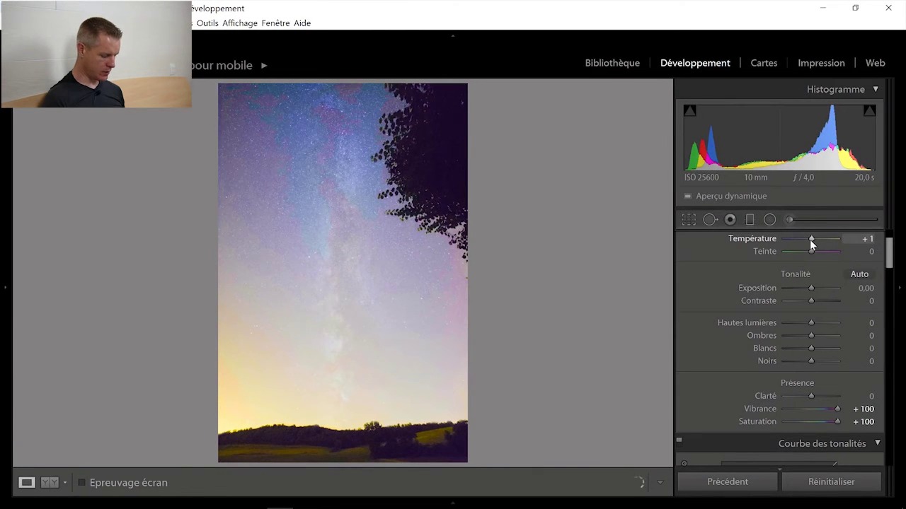
drag(811, 254, 811, 252)
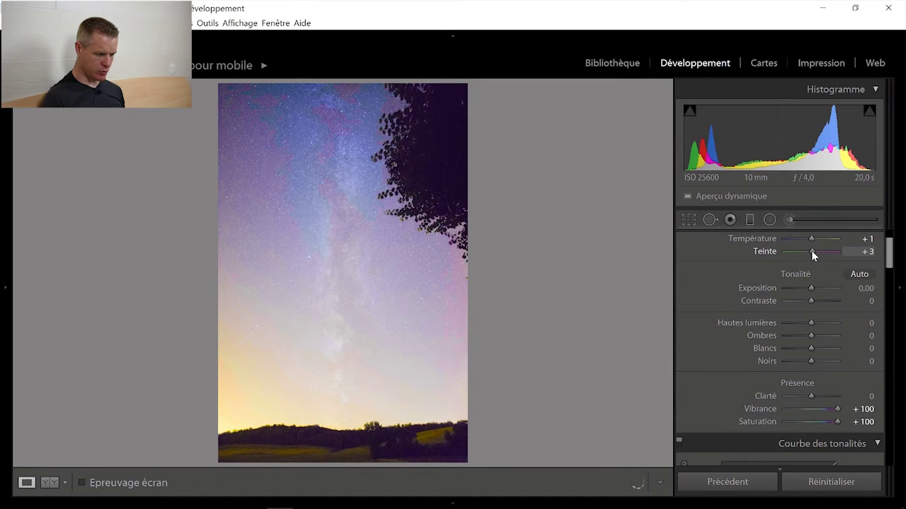
drag(811, 252, 812, 252)
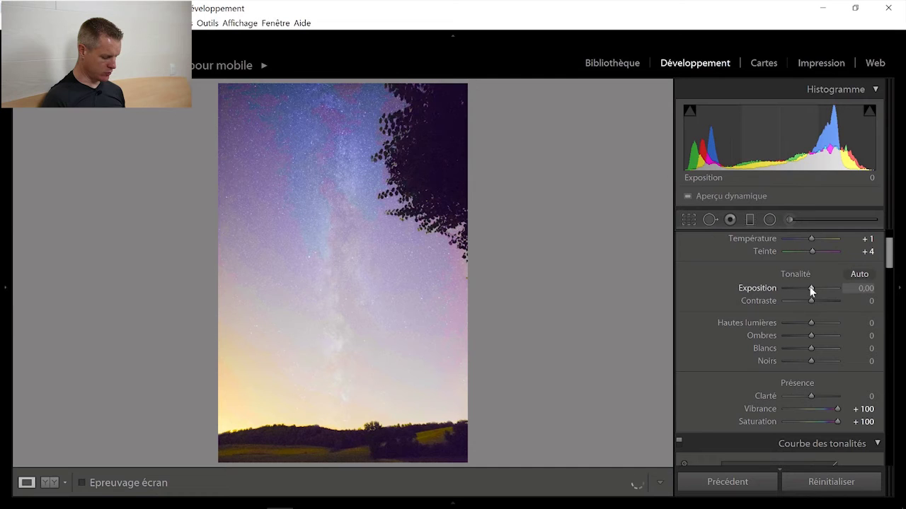
Lower Exposition to −0,65 and reset Vibrance and Saturation to 0
drag(812, 287, 808, 286)
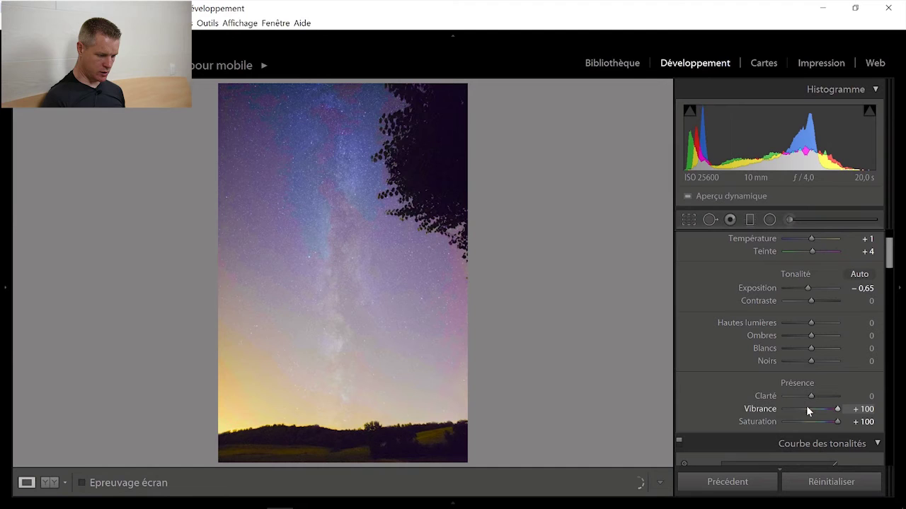
double_click(769, 408)
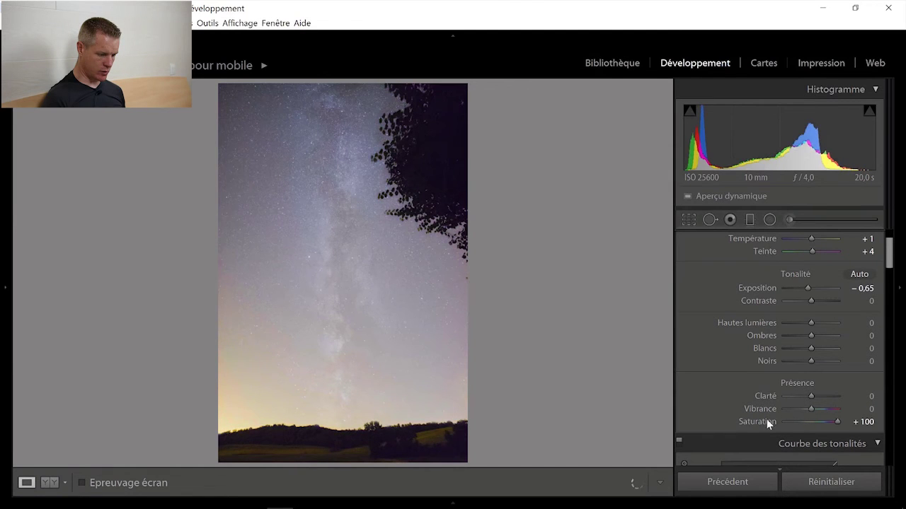
double_click(765, 421)
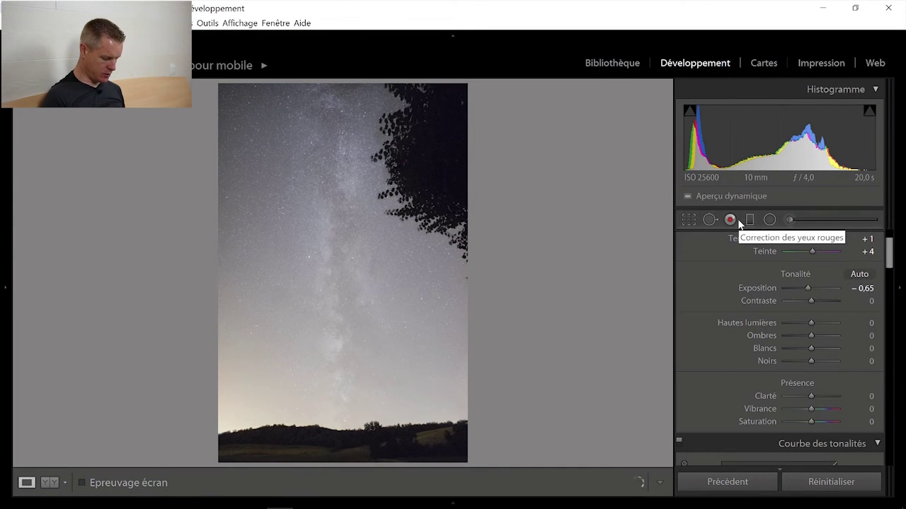
Add contrast with the tone curve by setting Tons clairs to +59 and Tons sombres to −59
drag(888, 256, 889, 277)
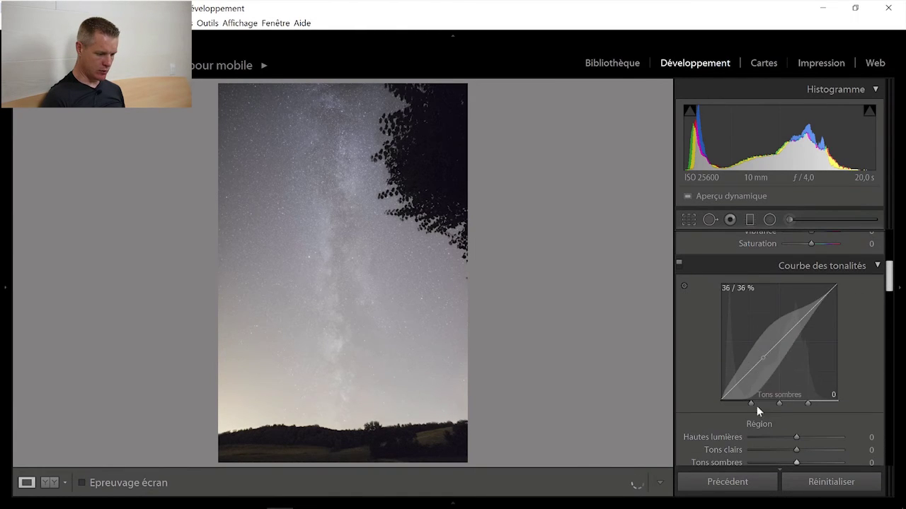
drag(889, 276, 890, 285)
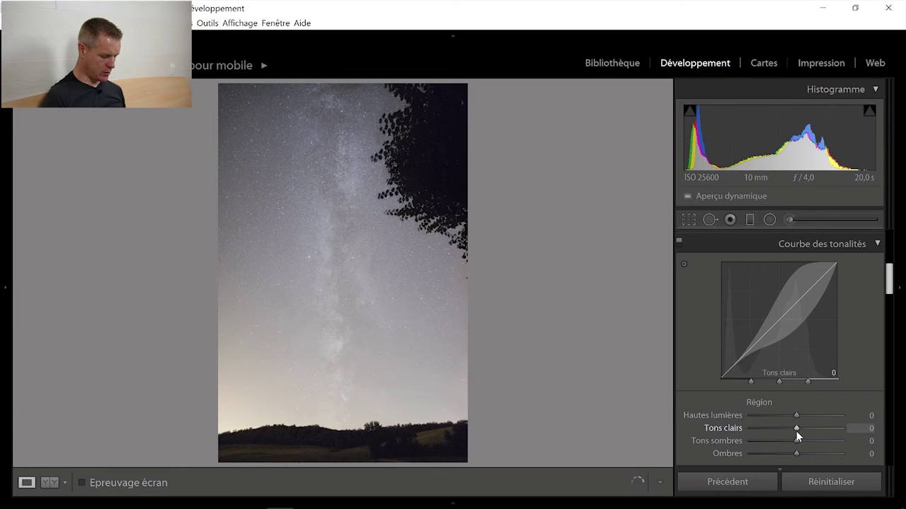
drag(808, 292, 808, 272)
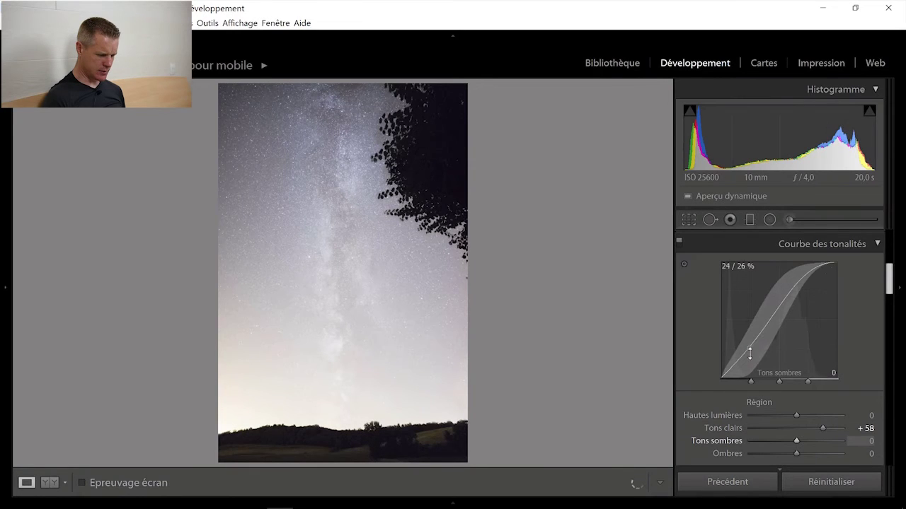
drag(752, 348, 752, 356)
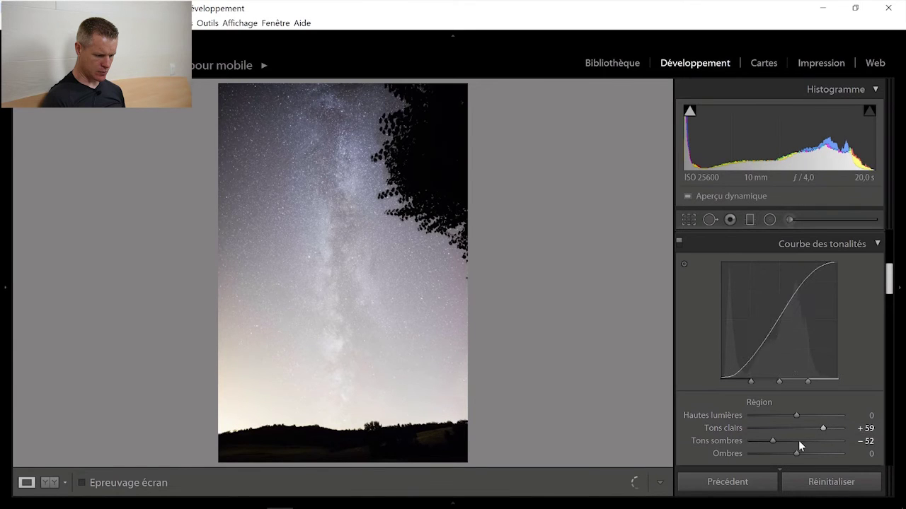
drag(771, 440, 769, 440)
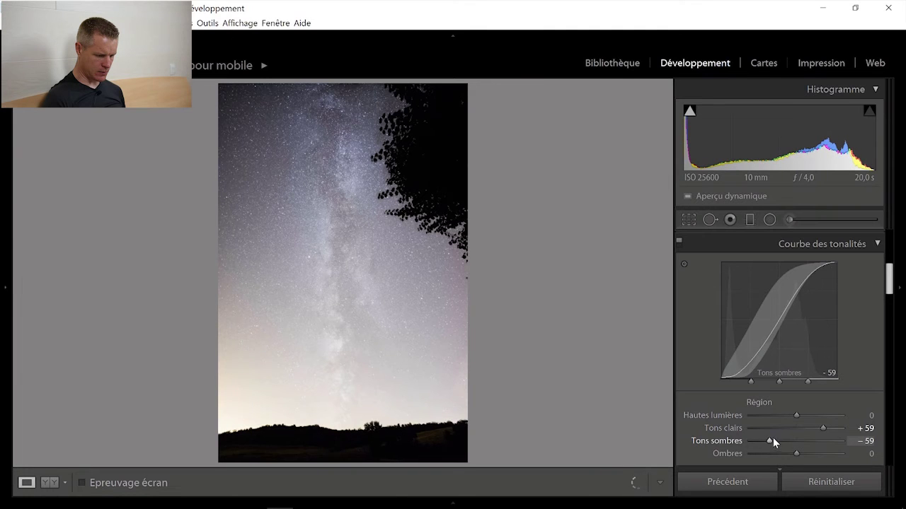
Draw a nearly horizontal graduated filter across the sky, ending just above the horizon, and reset its Correction du voile to 0
drag(890, 280, 893, 233)
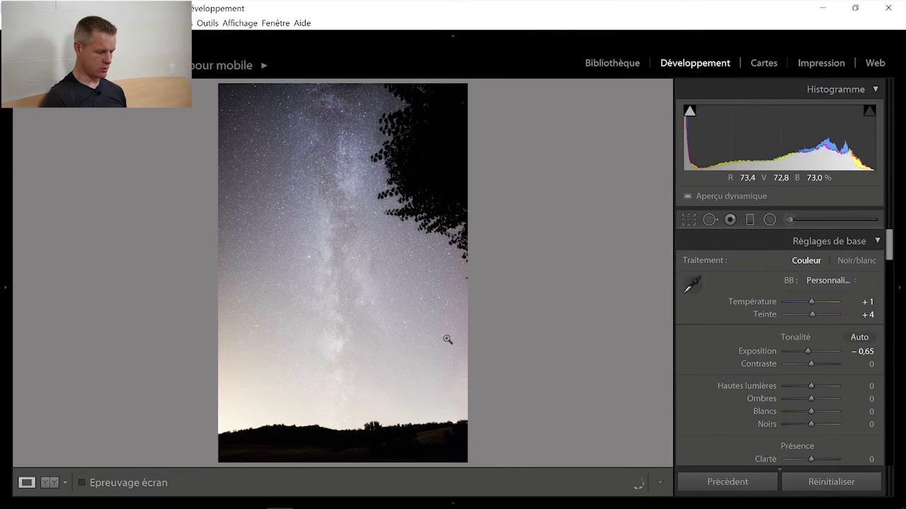
click(750, 219)
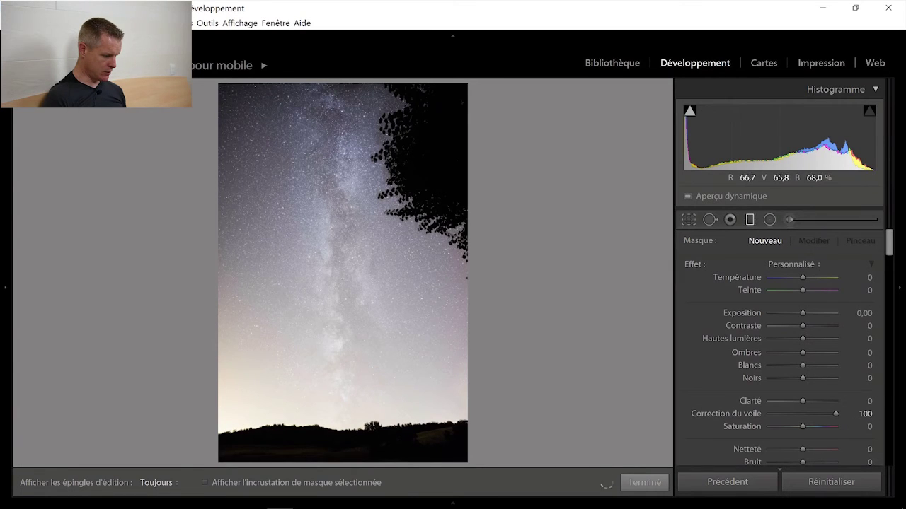
drag(344, 281, 347, 102)
drag(349, 64, 340, 248)
drag(338, 109, 349, 49)
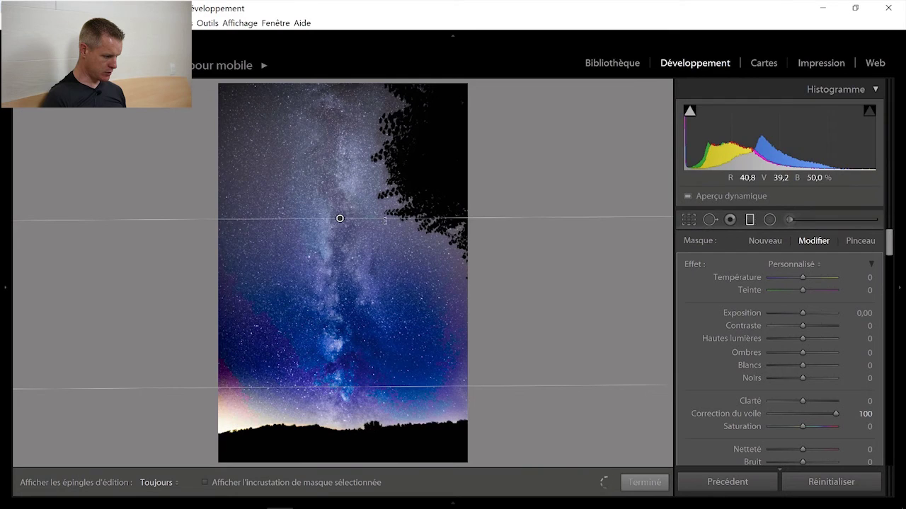
drag(397, 217, 421, 222)
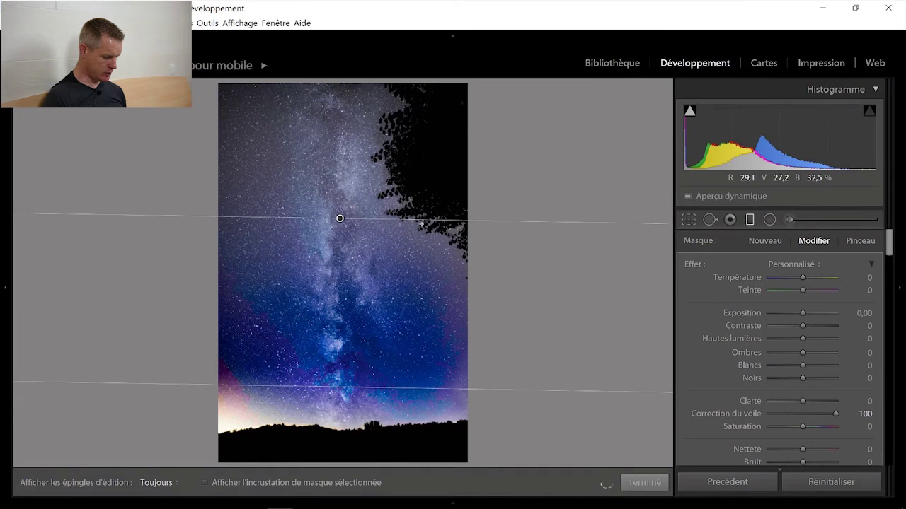
double_click(744, 415)
drag(447, 223, 448, 216)
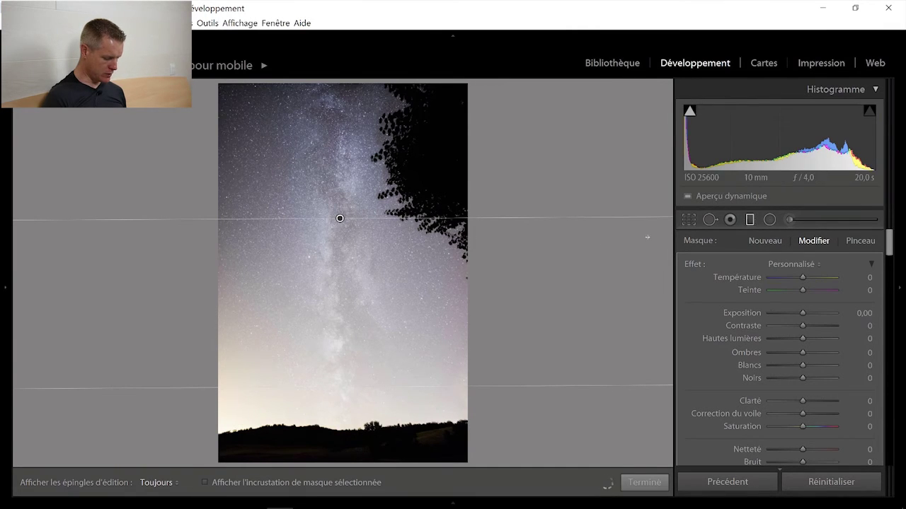
Set the graduated filter's Contraste to 86 and Hautes lumières to −63
drag(803, 326, 777, 338)
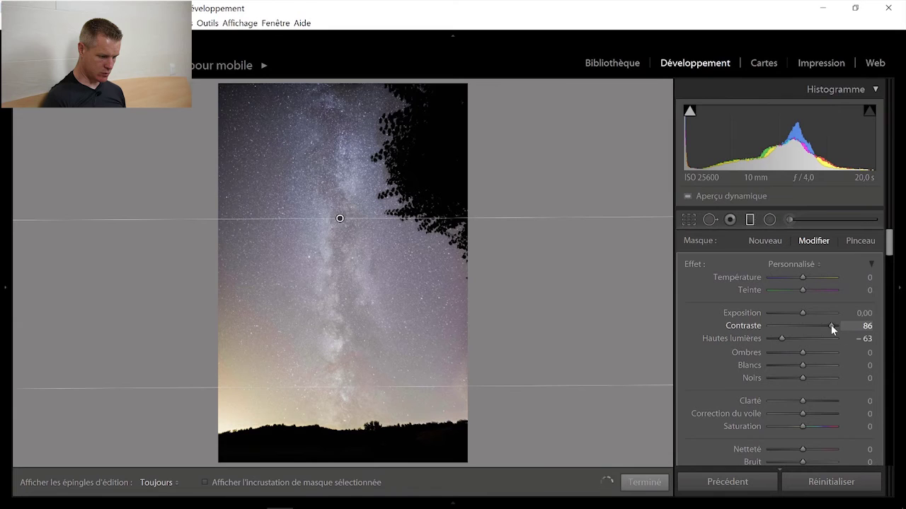
drag(830, 325, 830, 324)
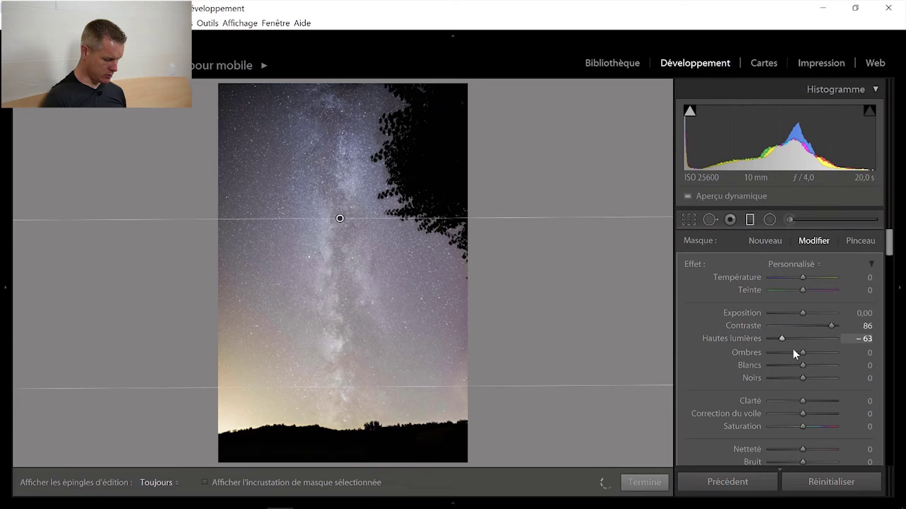
Set the graduated filter's Ombres to 12, Blancs to −15 and Noirs to 17
drag(802, 353, 807, 350)
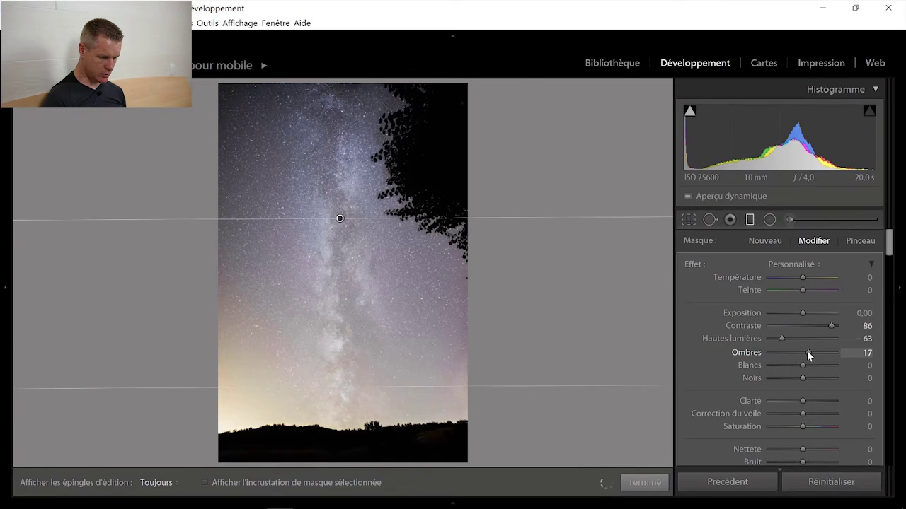
drag(806, 350, 805, 347)
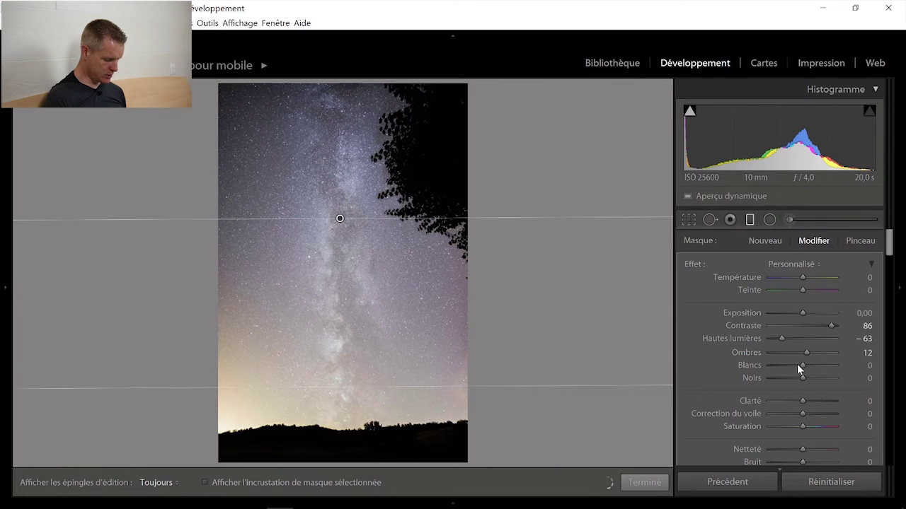
drag(801, 363, 795, 363)
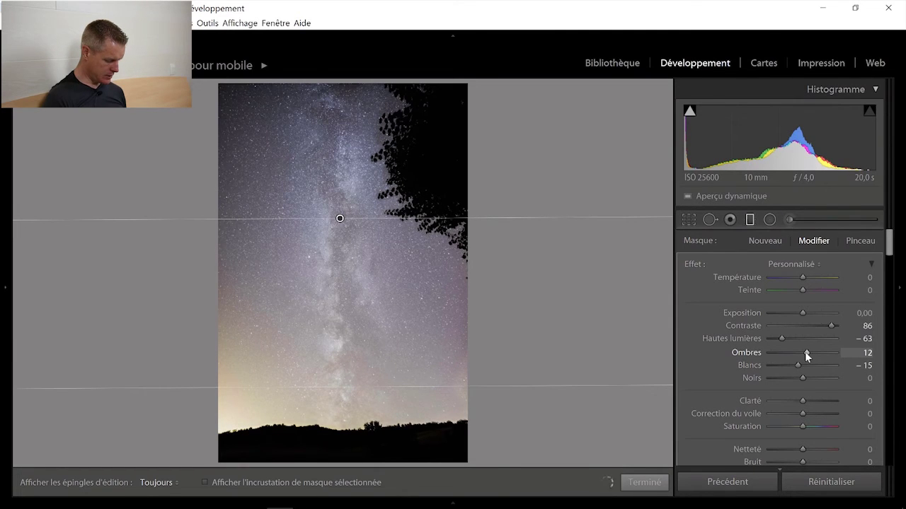
drag(804, 376, 808, 375)
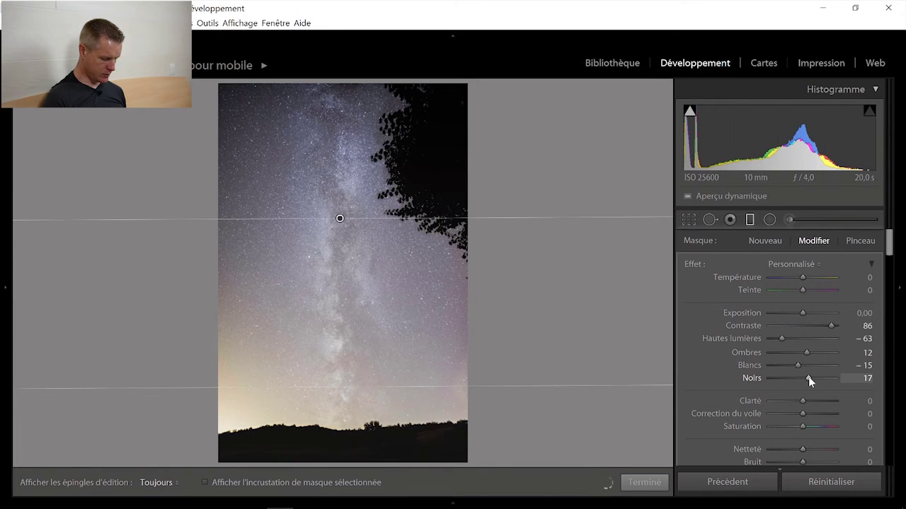
Set the graduated filter's Clarté to 5, Correction du voile to 28 and Saturation to 19
drag(802, 398, 804, 400)
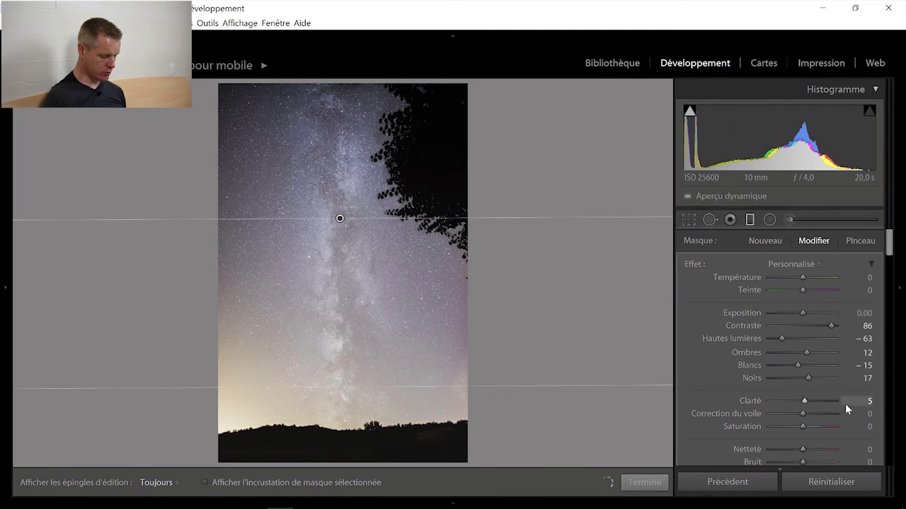
drag(802, 414, 810, 414)
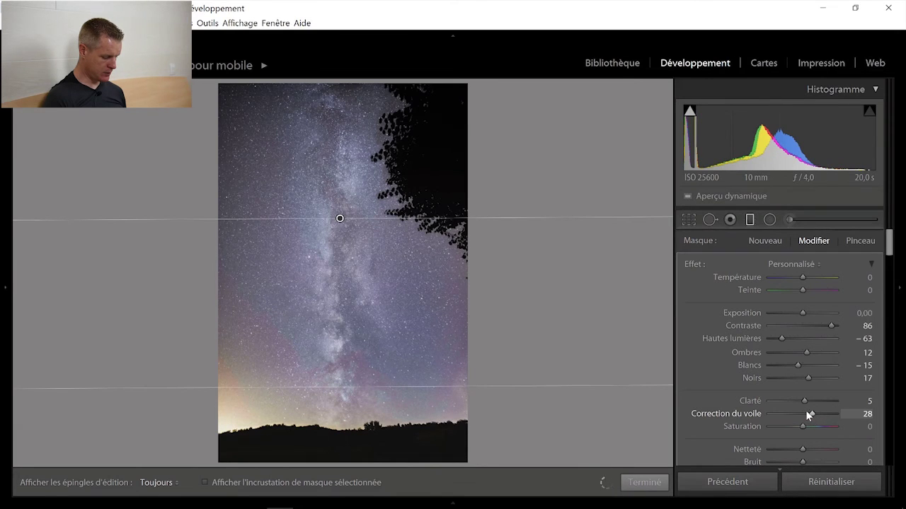
drag(802, 428, 810, 426)
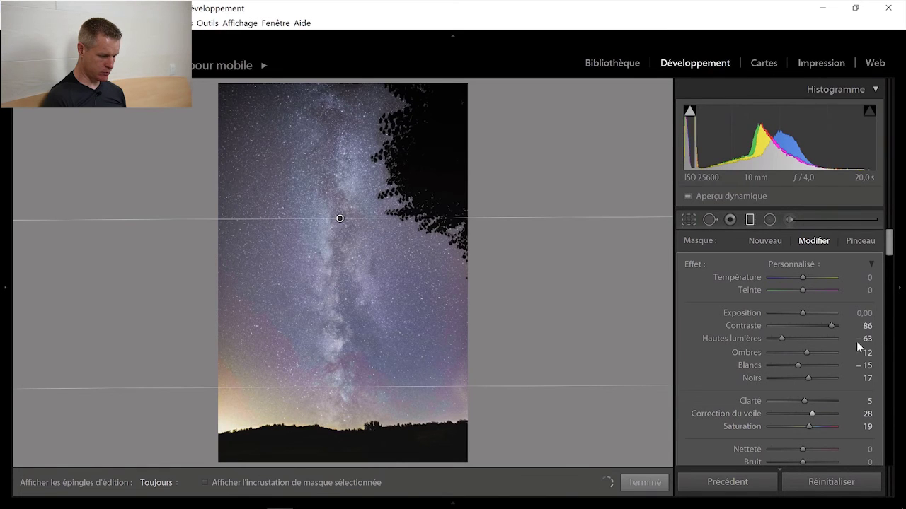
Set the graduated filter's Netteté to 9 and Bruit to −17, and finish editing the filter
drag(889, 244, 889, 255)
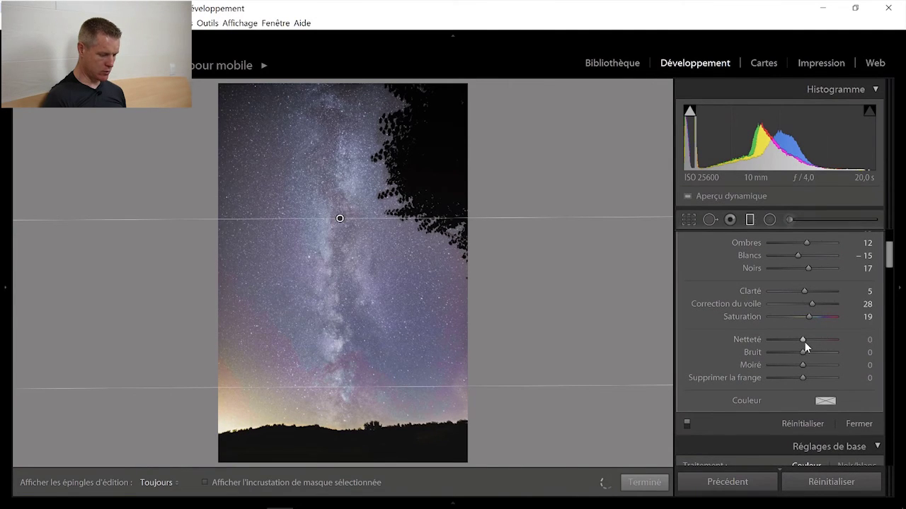
drag(801, 339, 804, 338)
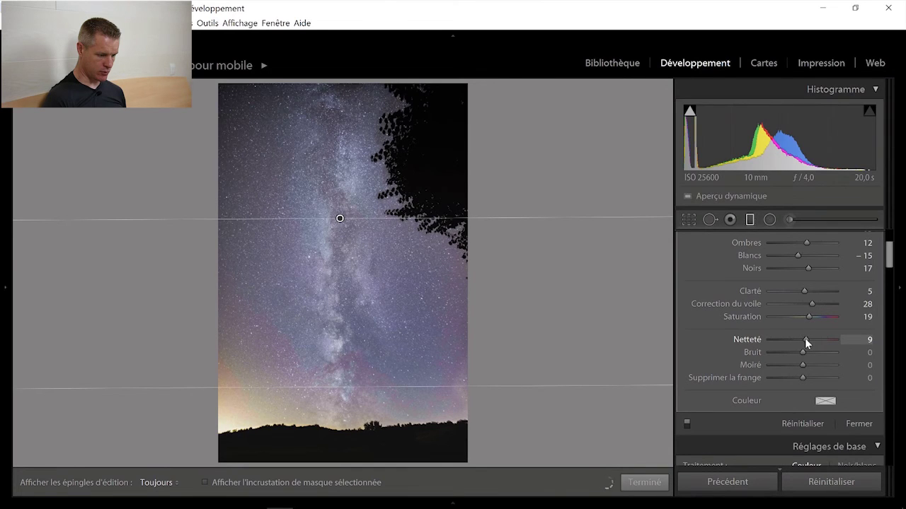
drag(802, 352, 797, 352)
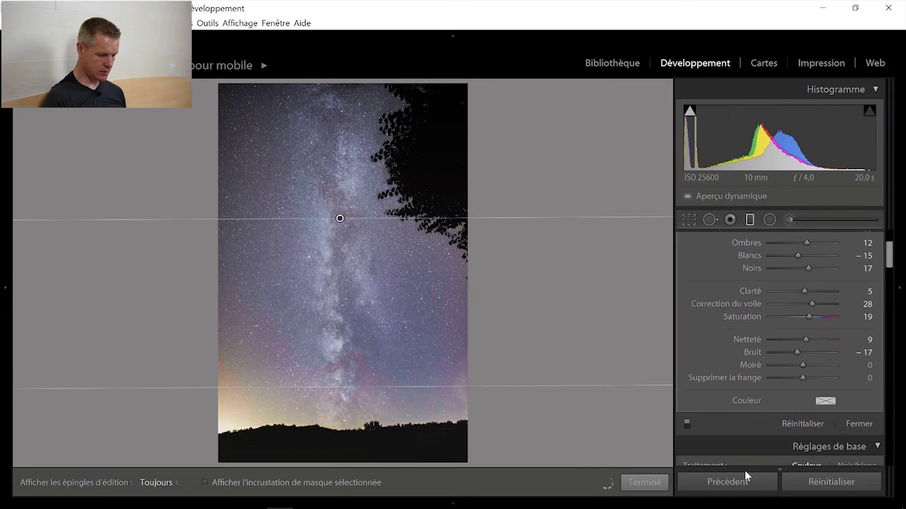
click(658, 485)
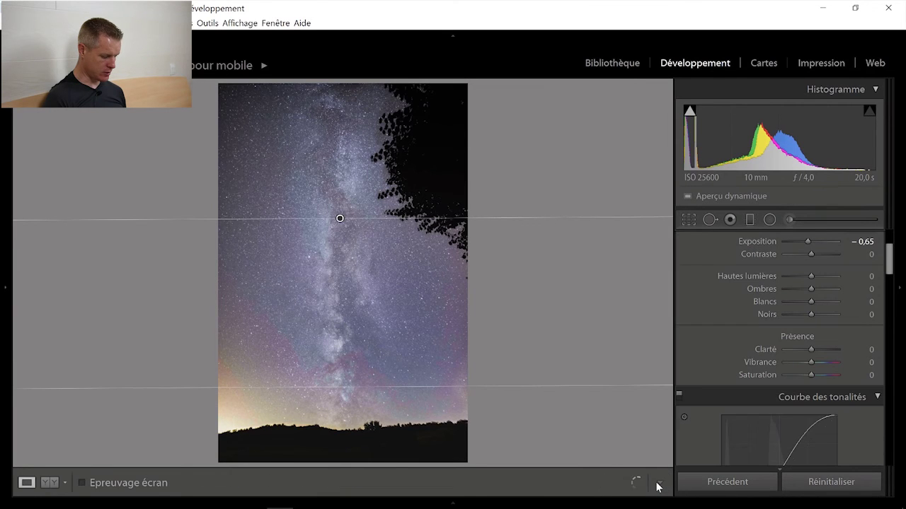
Draw a tall elliptical radial filter around the Milky Way, invert its mask to affect the inside, and reset its Correction du voile to 0
click(769, 219)
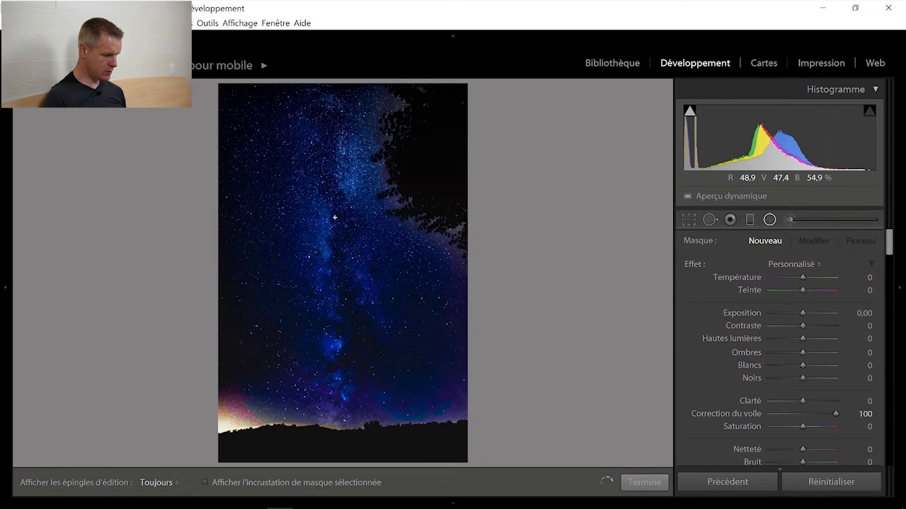
drag(337, 262, 398, 452)
scroll(888, 249, down, 5)
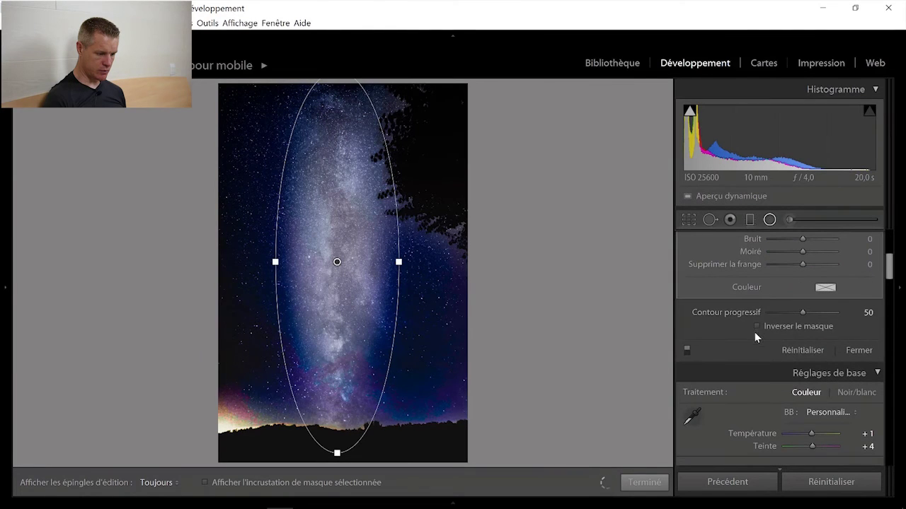
click(757, 328)
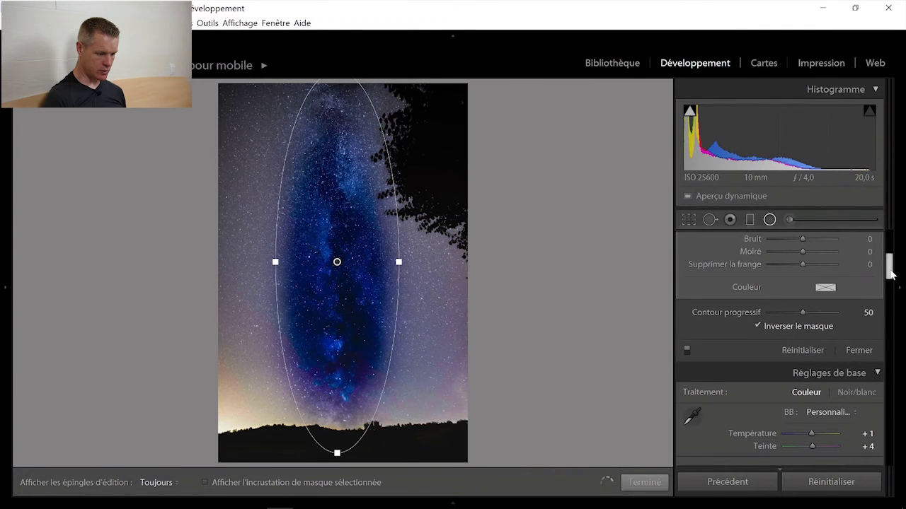
scroll(890, 261, up, 3)
scroll(889, 260, up, 2)
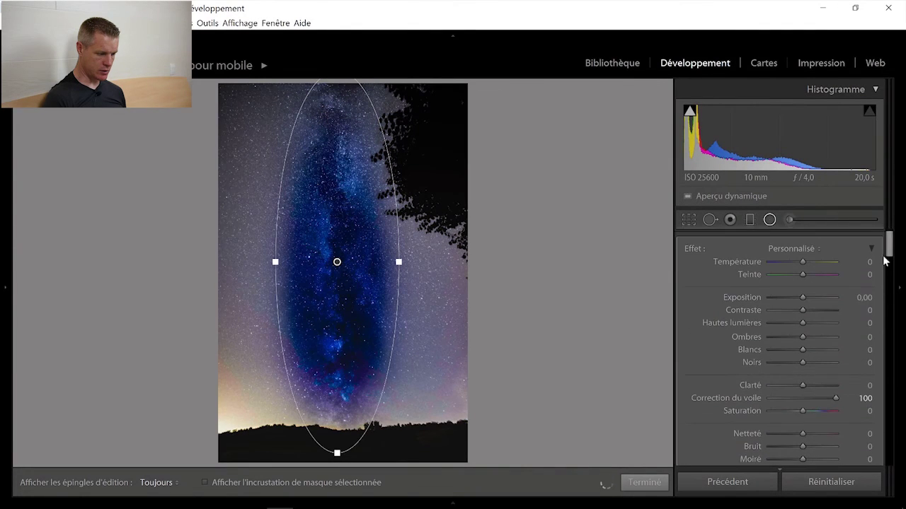
double_click(751, 397)
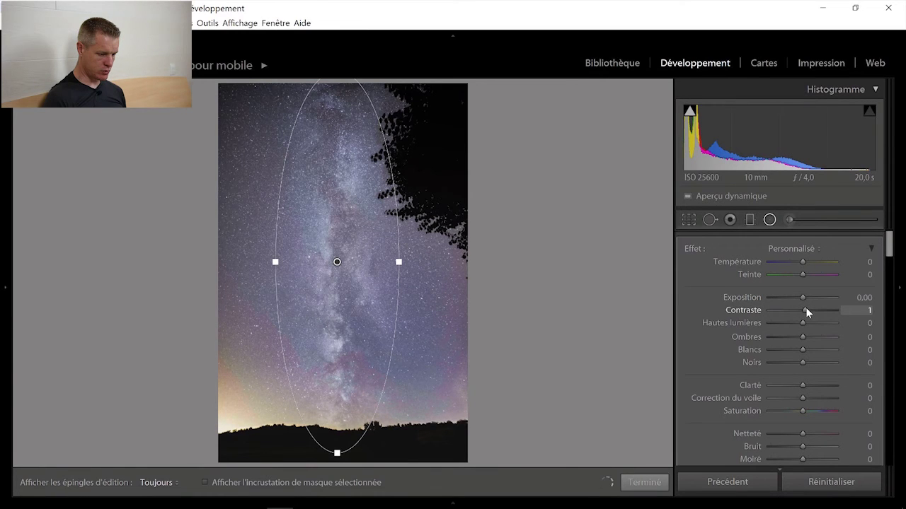
Set the radial filter's Contraste to 75, Clarté to 15 and Bruit to −26, and finish editing the filter
drag(805, 309, 828, 310)
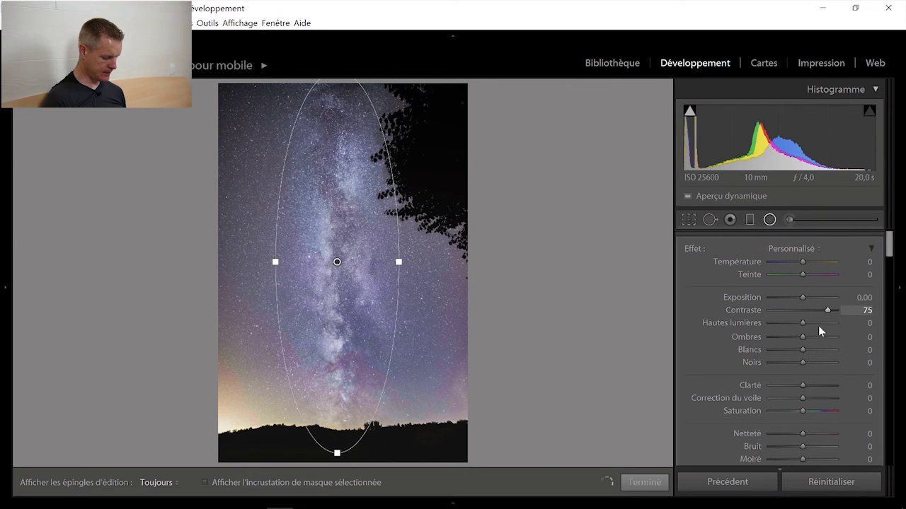
drag(802, 387, 805, 385)
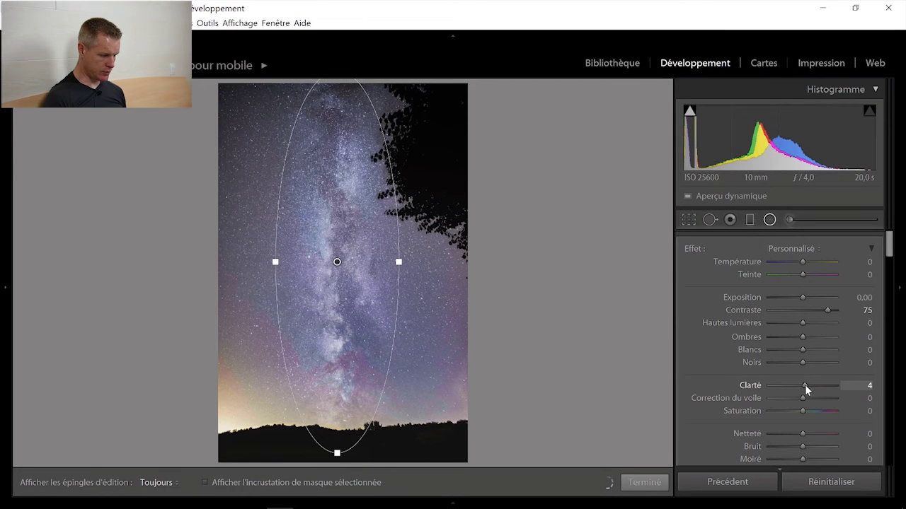
drag(805, 385, 808, 388)
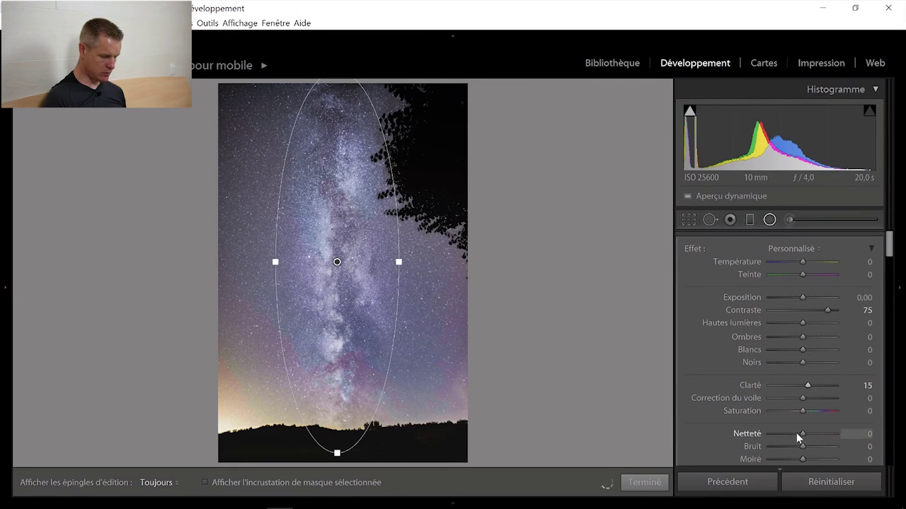
drag(799, 444, 792, 443)
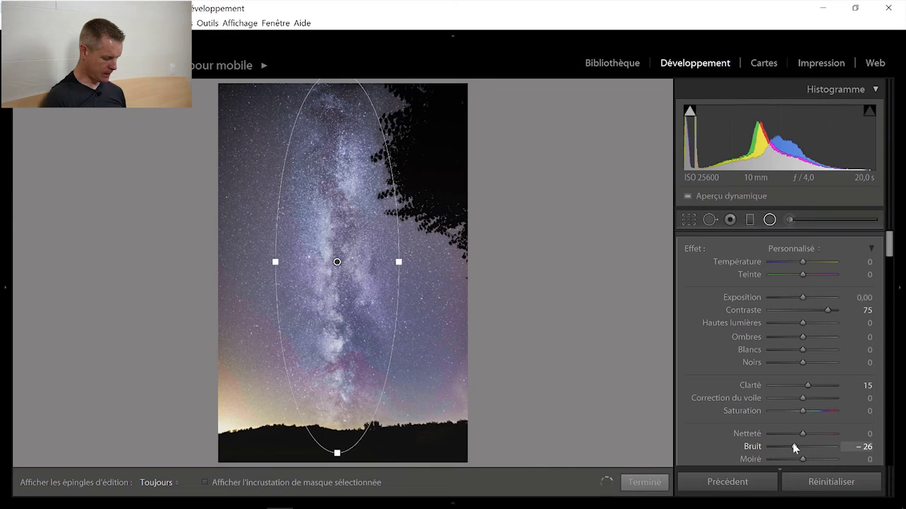
click(647, 482)
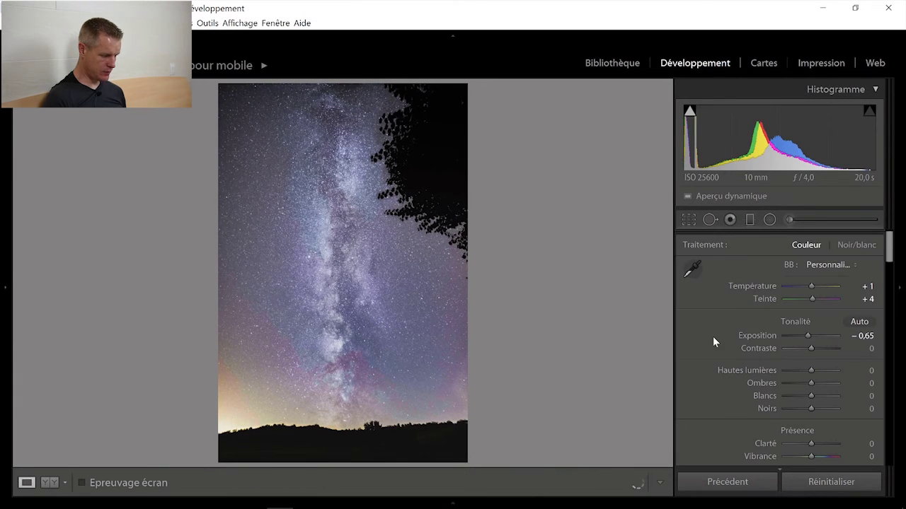
Brush an adjustment mask over the lower Milky Way above the horizon, with Correction du voile reset to 0, Noirs −35 and Clarté 13
click(790, 219)
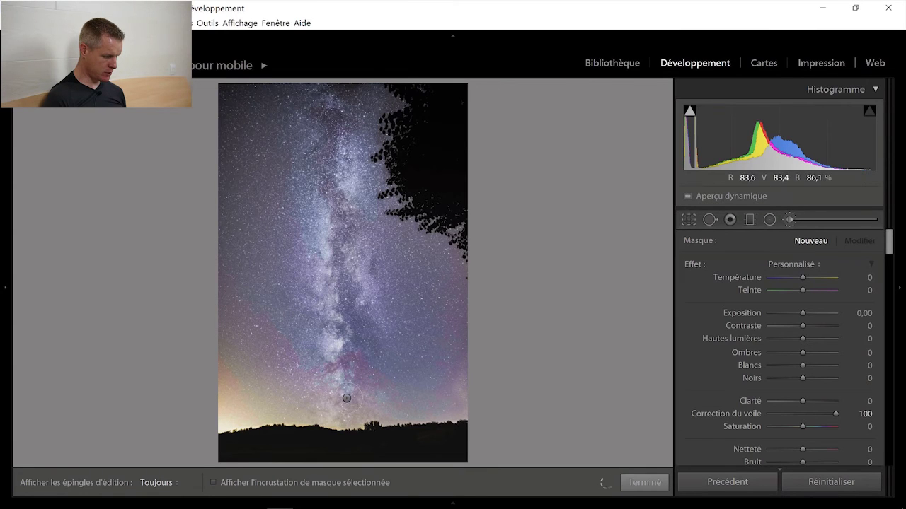
mouse_move(346, 398)
mouse_down()
mouse_move(337, 305)
mouse_move(345, 231)
mouse_move(354, 263)
mouse_move(350, 368)
mouse_move(328, 393)
mouse_move(337, 416)
mouse_move(352, 393)
mouse_move(366, 393)
mouse_move(360, 414)
mouse_move(360, 373)
mouse_move(318, 342)
mouse_move(324, 270)
mouse_move(320, 349)
mouse_move(330, 397)
mouse_up()
key(h)
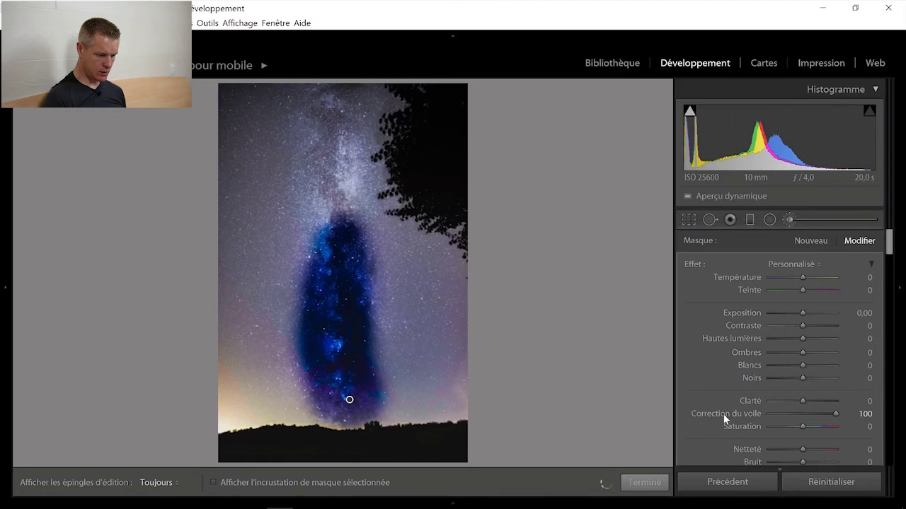
double_click(723, 412)
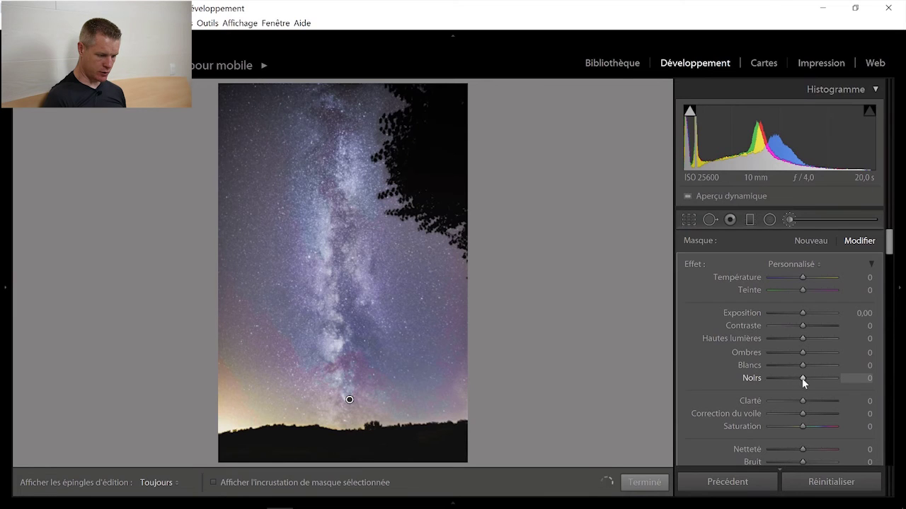
drag(802, 378, 806, 399)
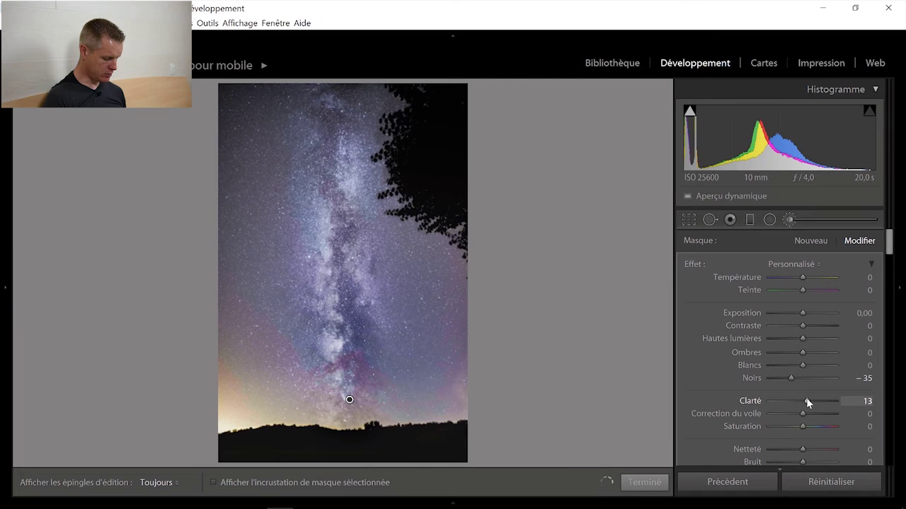
click(645, 484)
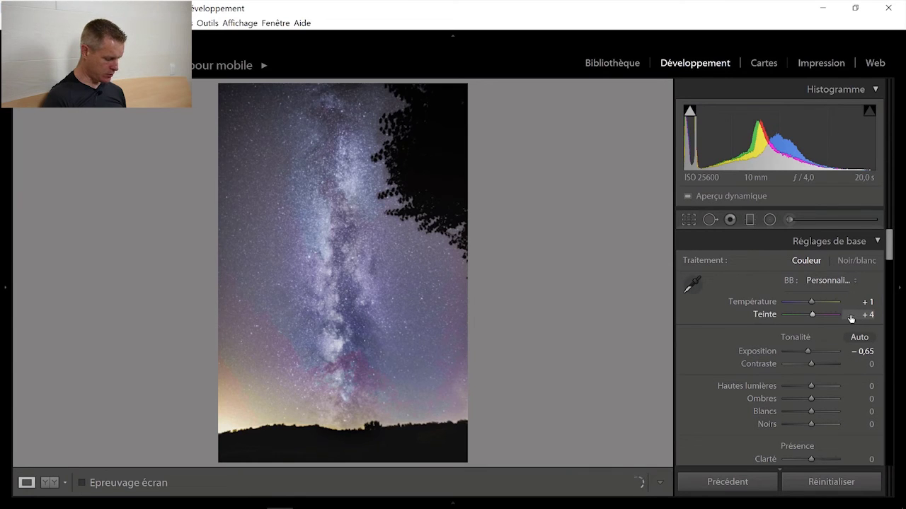
In the basic adjustments, reset Teinte to 0 and set Exposition −0,91, Contraste +32, Hautes lumières −16, Blancs +22 and Noirs −9
double_click(770, 314)
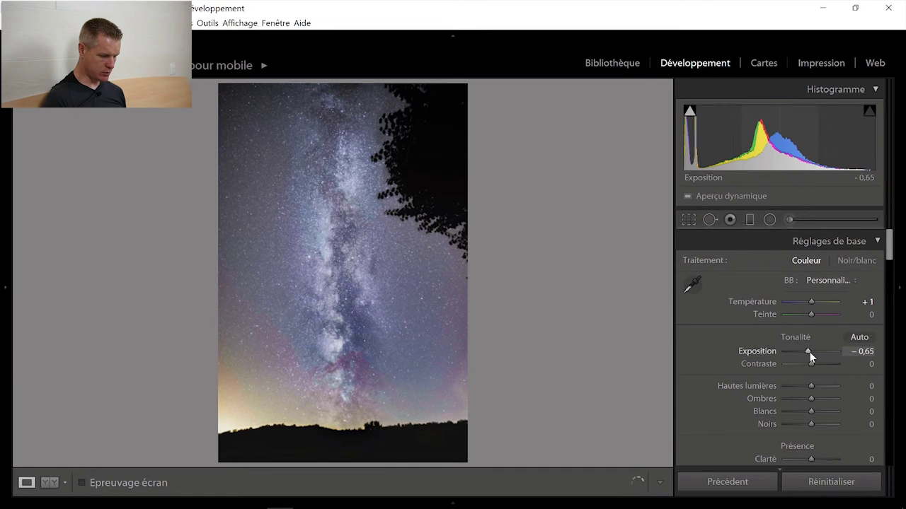
drag(809, 352, 806, 351)
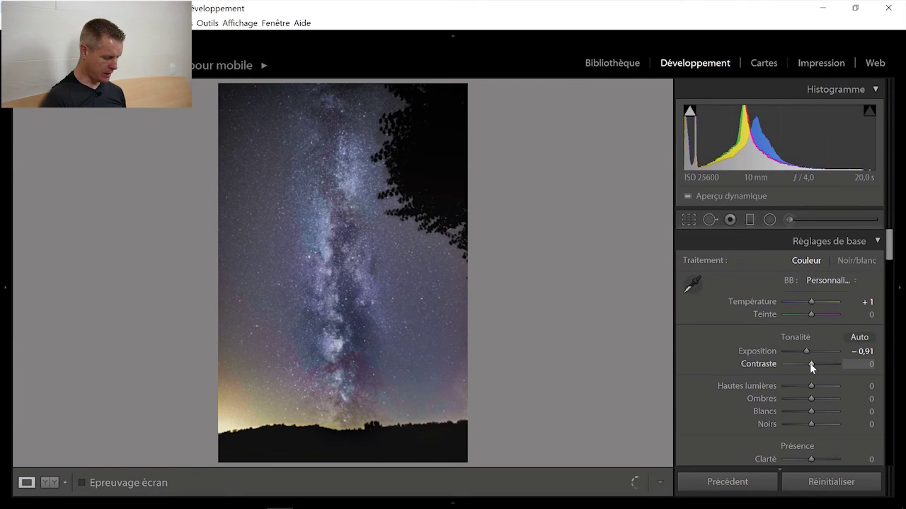
drag(810, 365, 815, 407)
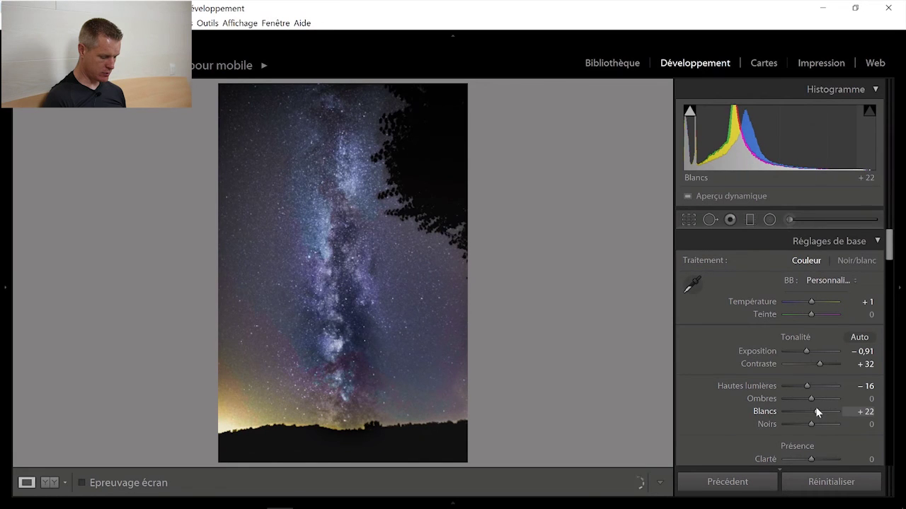
drag(810, 424, 808, 423)
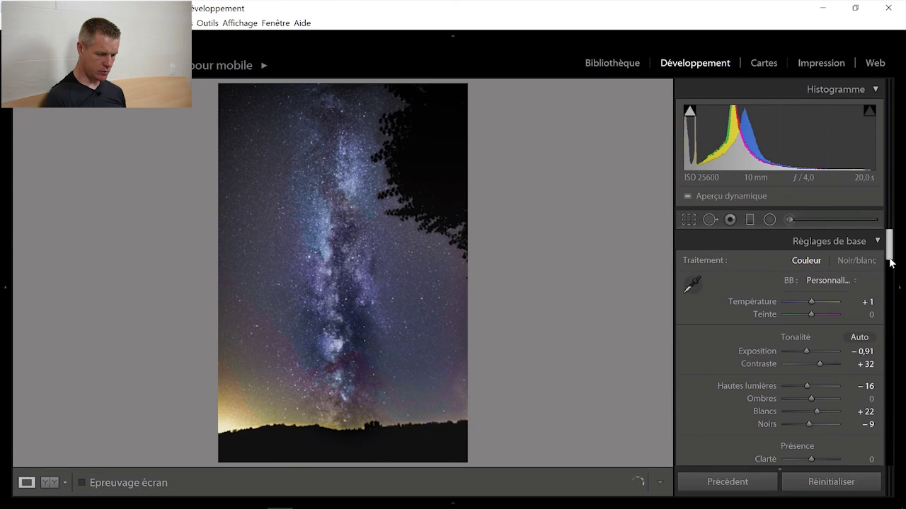
Set the photo's global Vibrance to +22 and Saturation to +18
scroll(807, 340, down, 3)
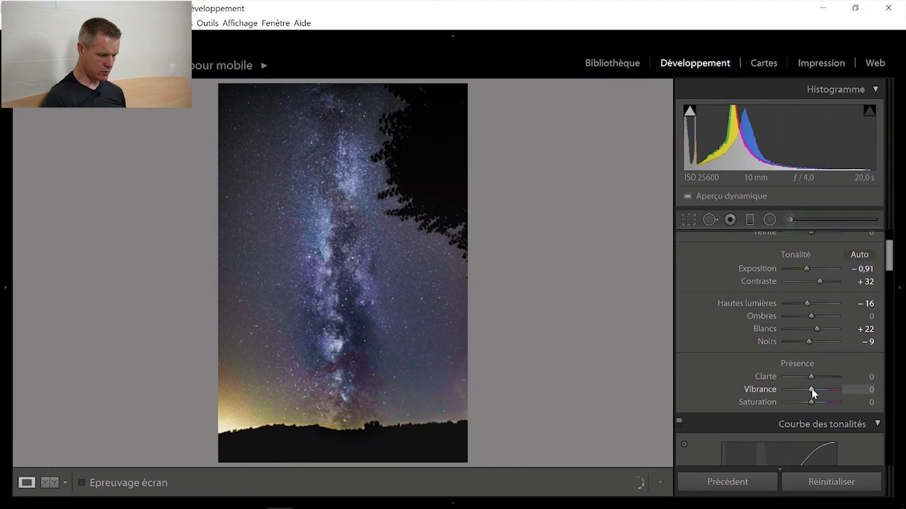
drag(811, 388, 817, 403)
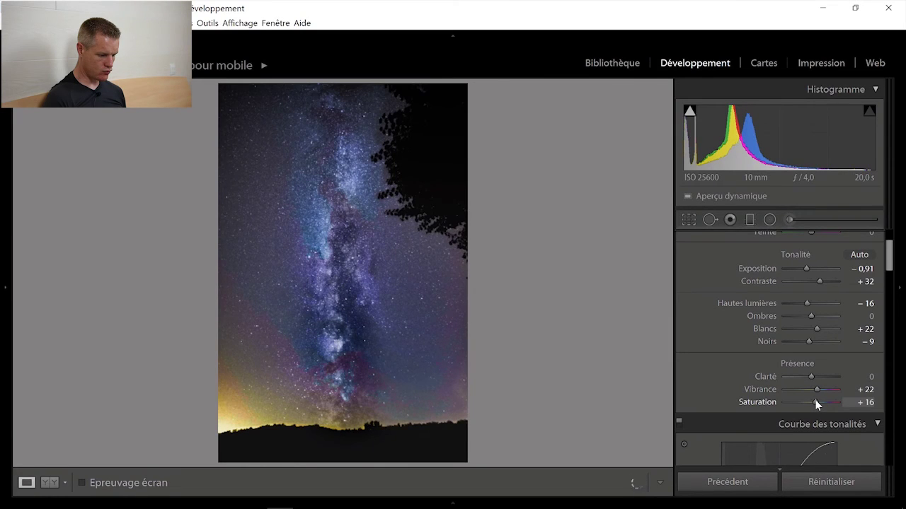
drag(815, 399, 814, 397)
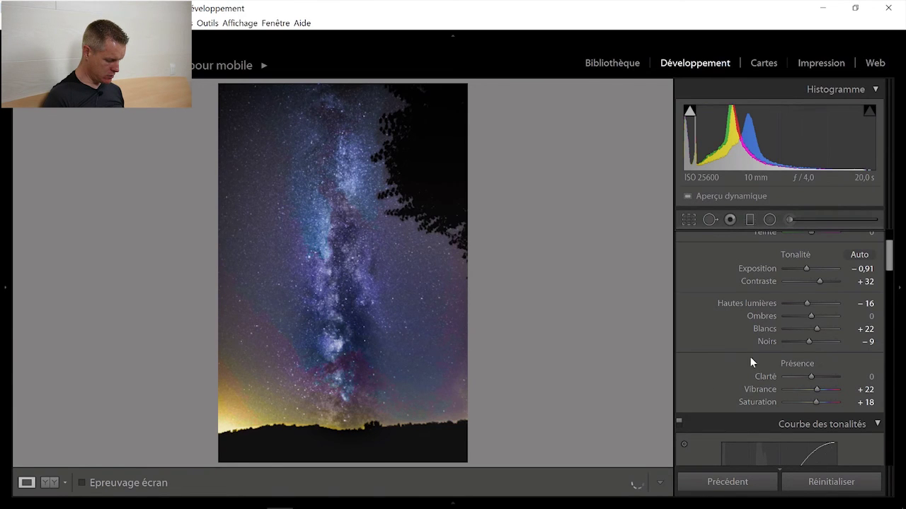
Set the TSL Saturation of Rouge to −34, Orange −54, Jaune −66, Pourpre −50 and Magenta −27
drag(890, 256, 878, 307)
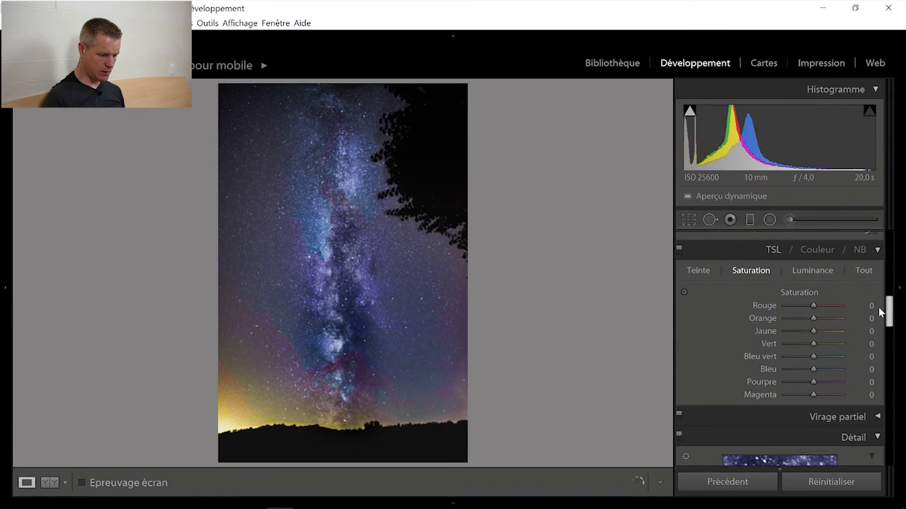
drag(813, 305, 801, 307)
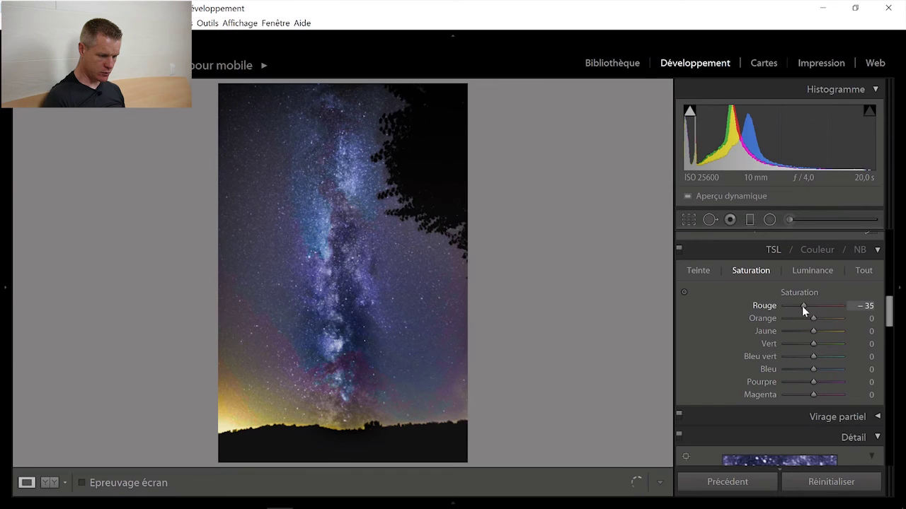
drag(801, 305, 802, 306)
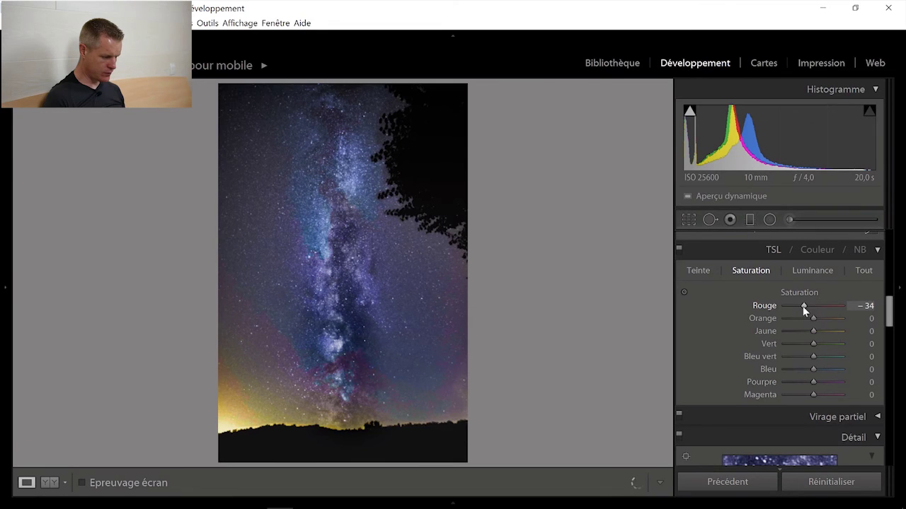
drag(809, 319, 794, 330)
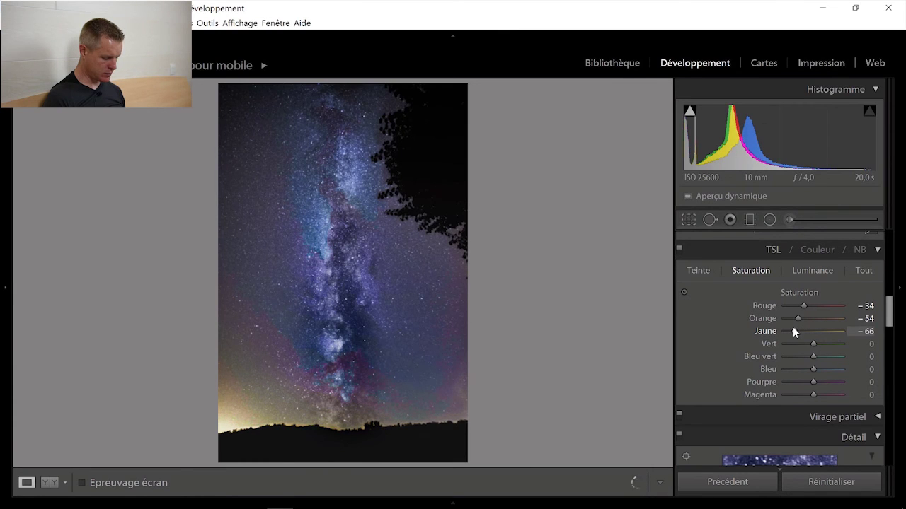
drag(811, 384, 796, 380)
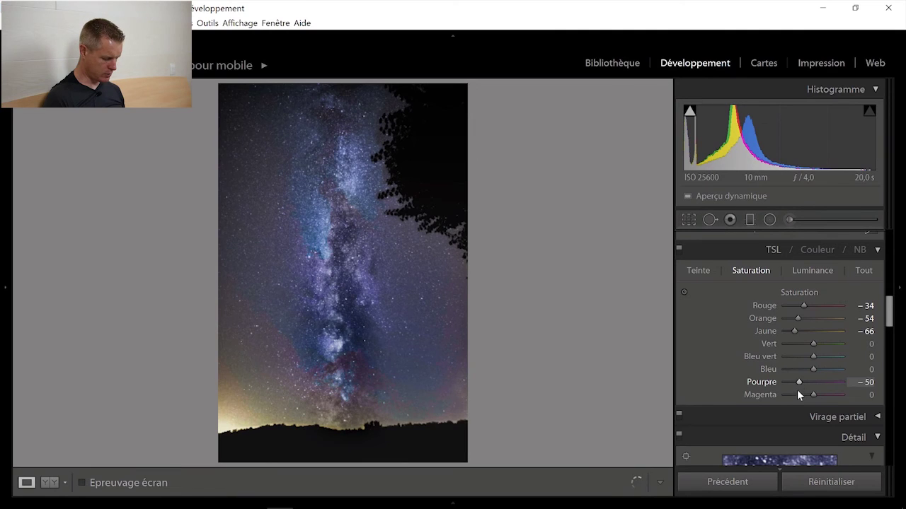
drag(813, 397, 806, 394)
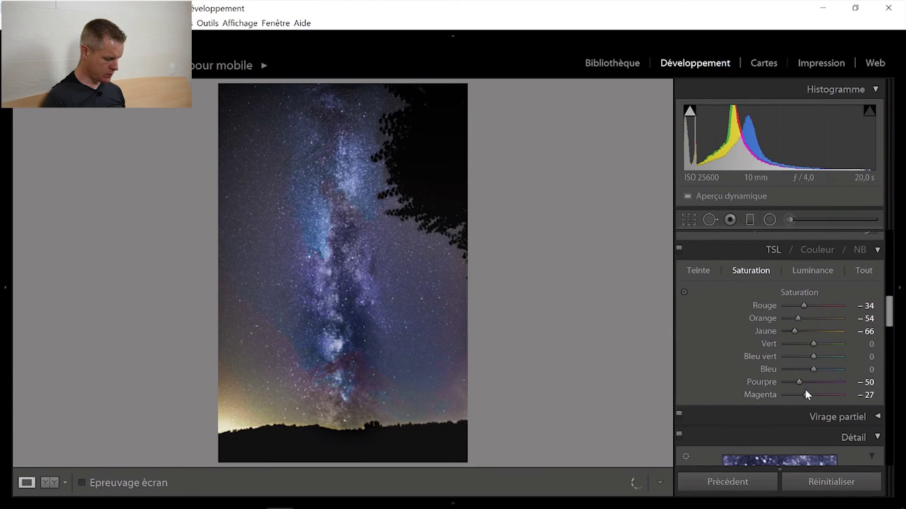
Enable the lens correction profile for the photo and set the post-crop vignette Gain to −8
drag(889, 322, 877, 380)
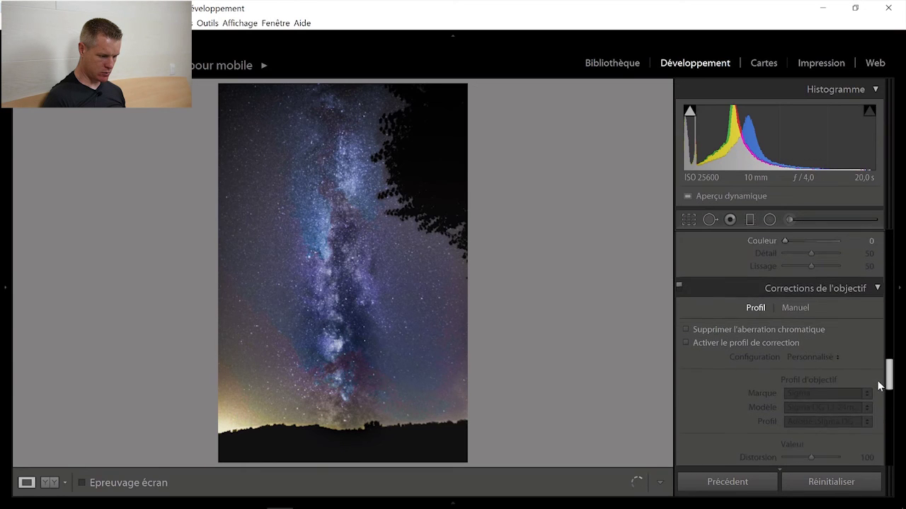
click(782, 335)
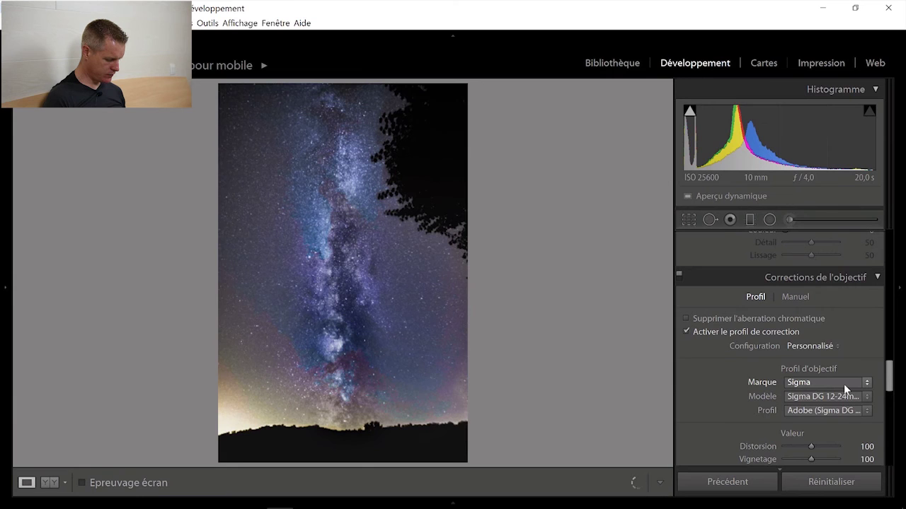
drag(890, 377, 875, 437)
drag(812, 380, 809, 380)
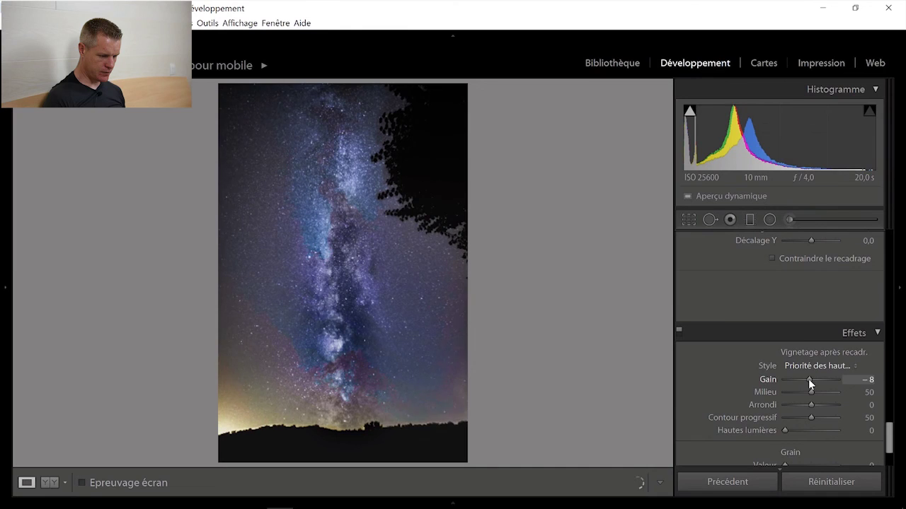
drag(808, 379, 807, 378)
scroll(807, 378, up, 1)
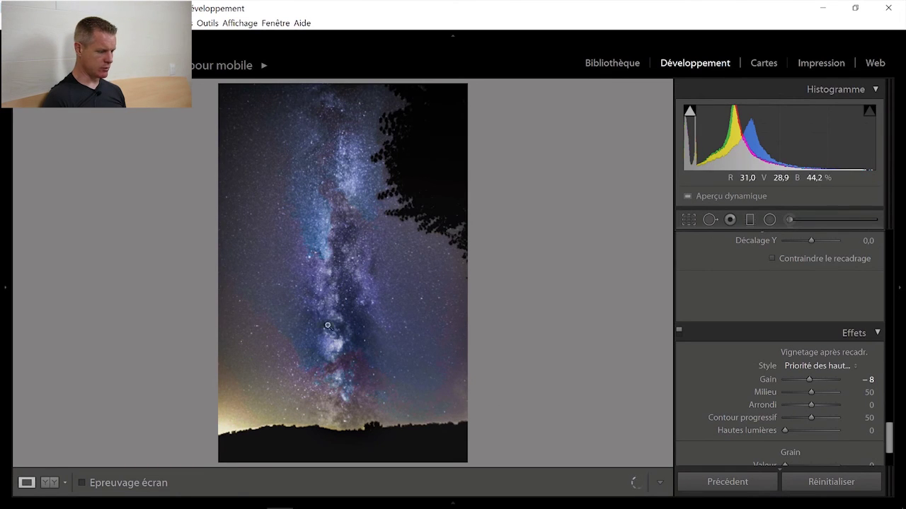
Export the developed photo to the VL subfolder as JPEG with the Signature blanche watermark enabled, using unique names for existing files
click(611, 63)
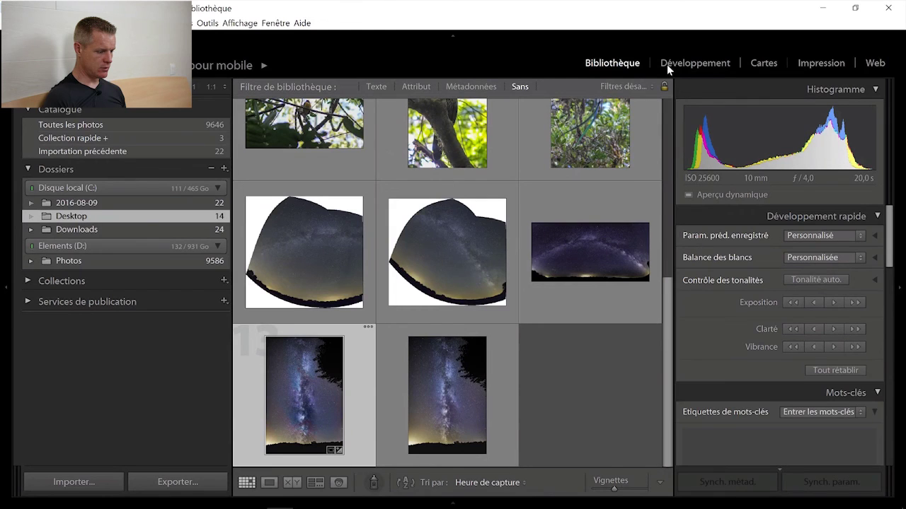
click(667, 63)
click(16, 23)
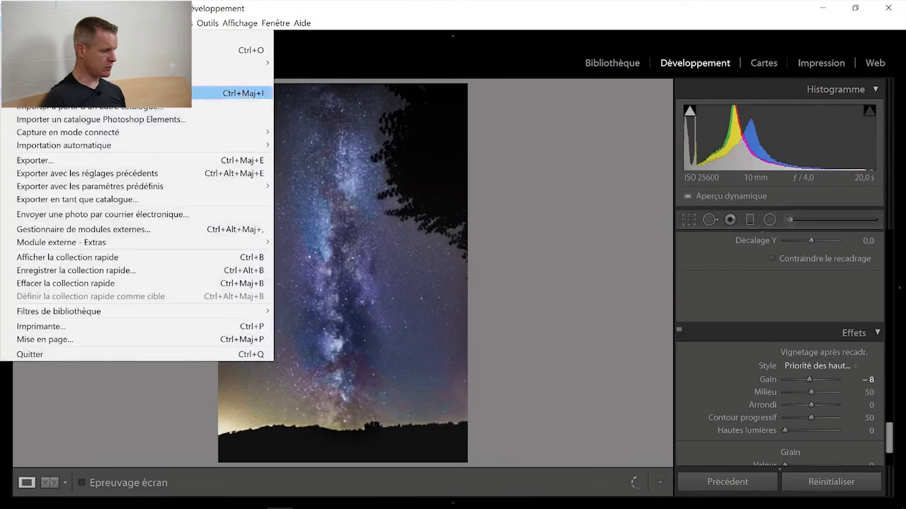
click(32, 160)
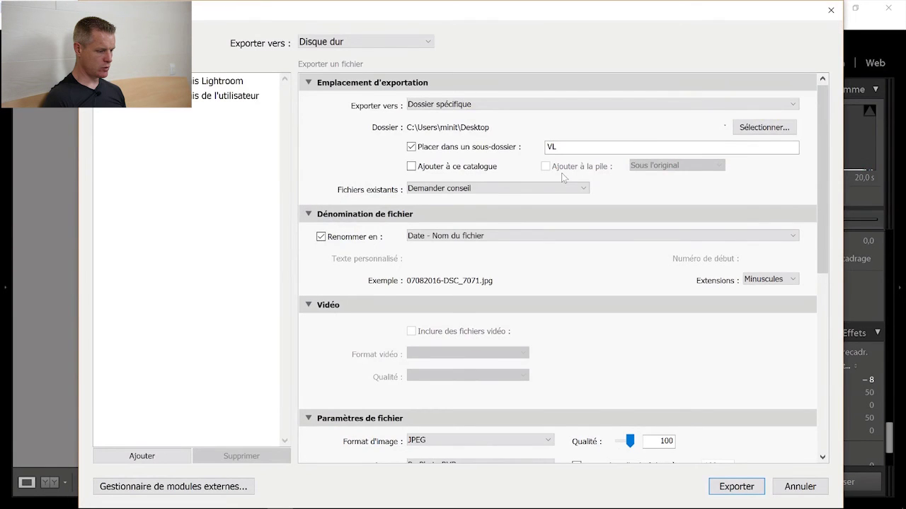
drag(820, 242, 799, 422)
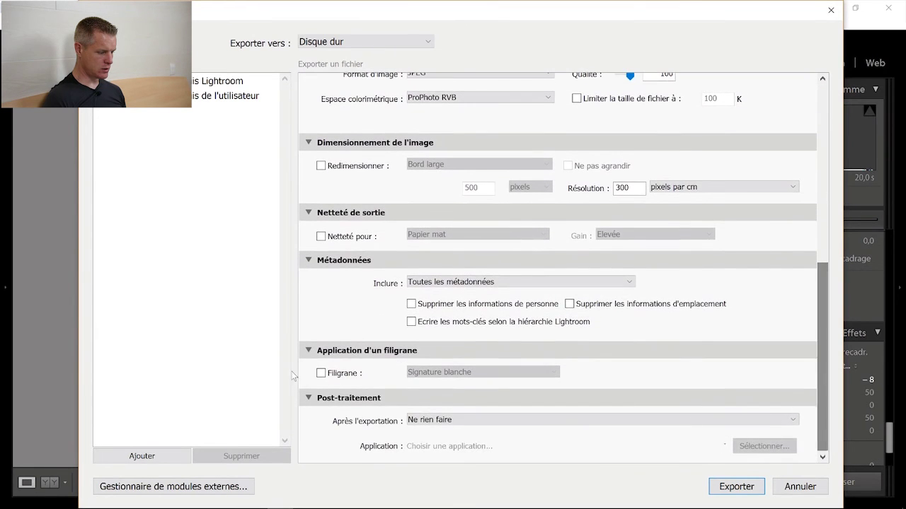
click(333, 375)
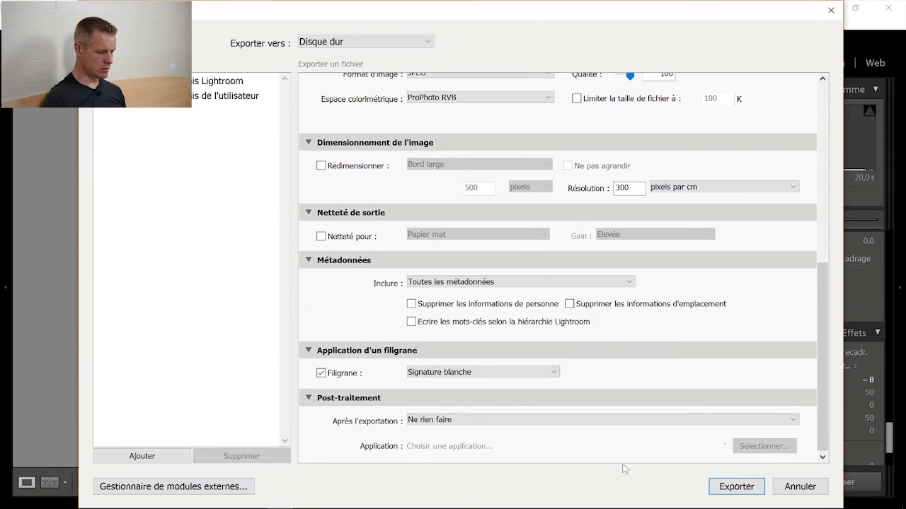
click(736, 487)
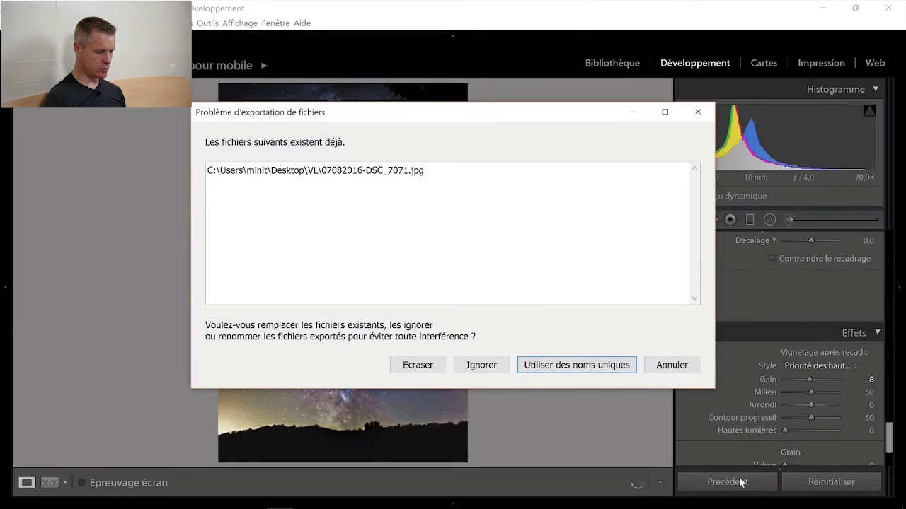
click(539, 368)
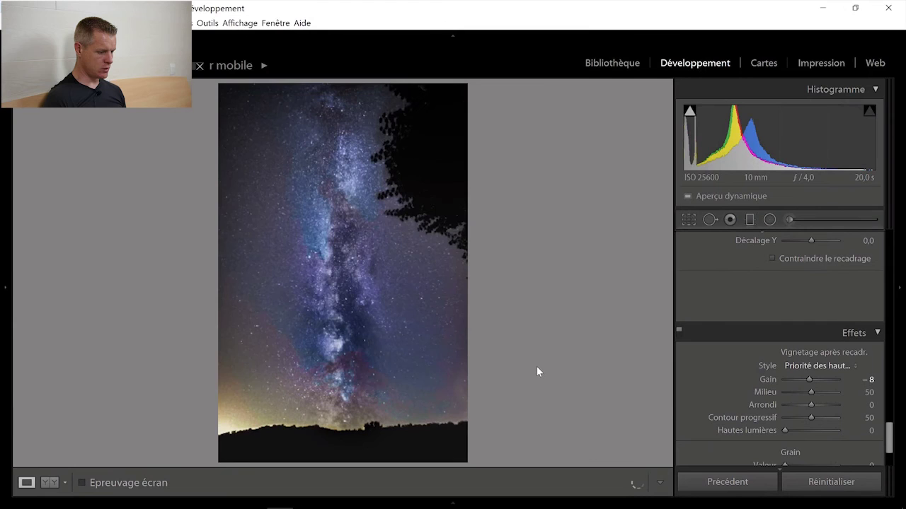